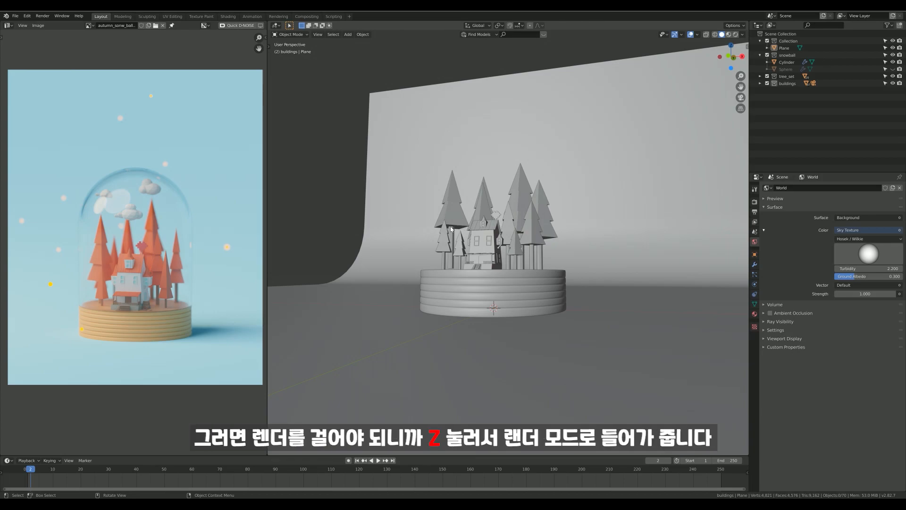
Switch the 3D viewport to Rendered shading.
middle_click_drag(459, 227, 452, 231)
key("z")
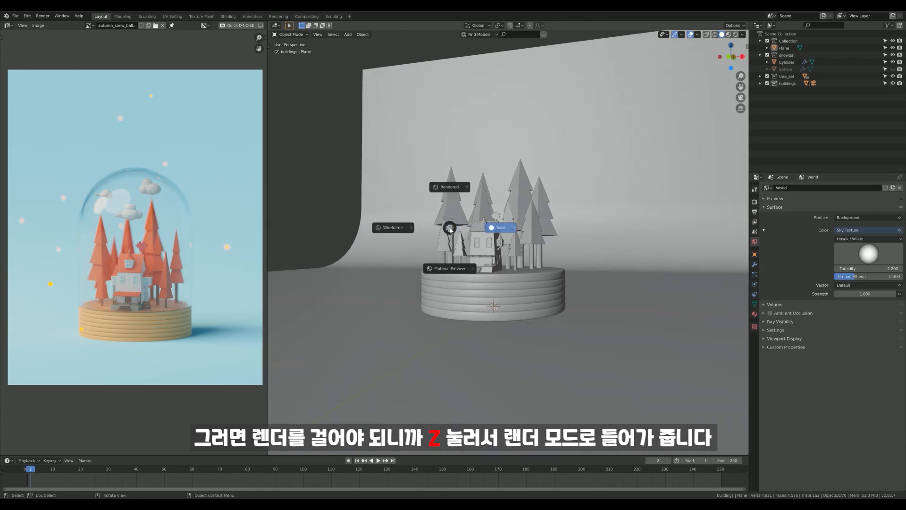
left_click(446, 191)
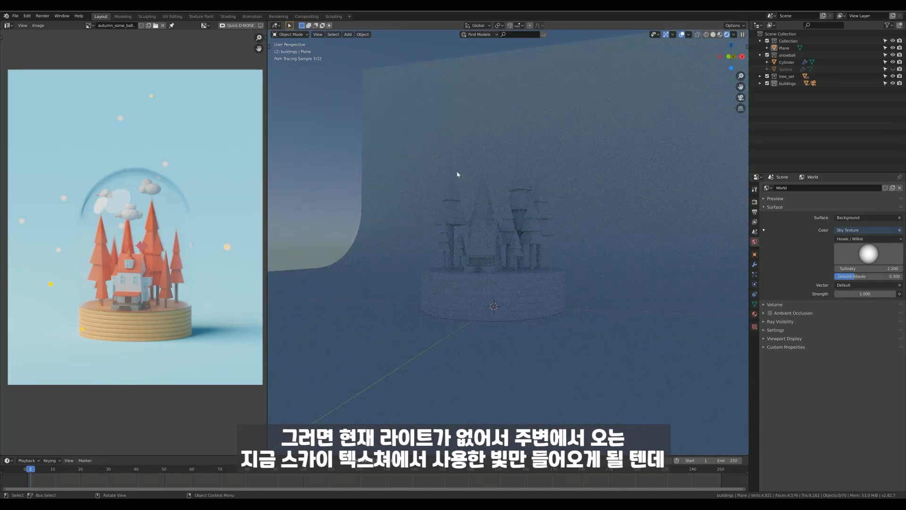
Add a Sun light at the scene origin and move it straight up along Z to above the trees.
scroll(413, 244, "down", 5)
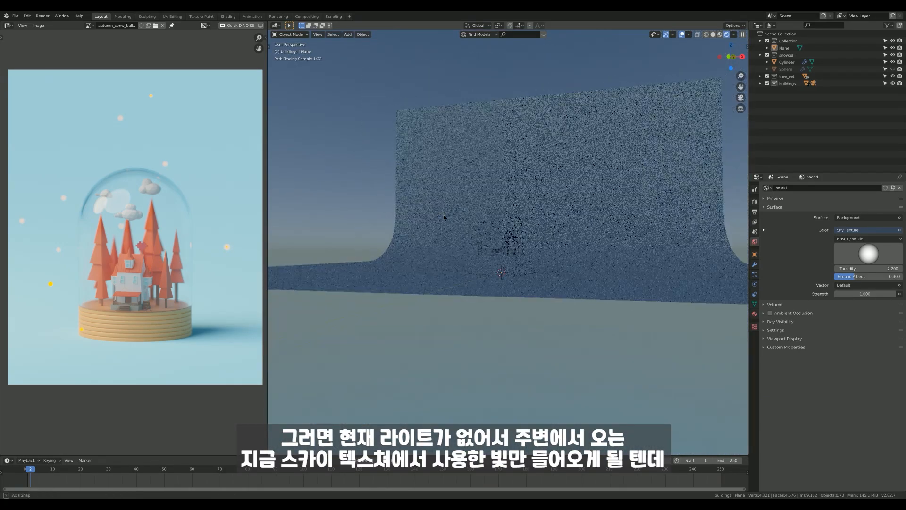
middle_click_drag(445, 216, 445, 230)
middle_click_drag(339, 126, 283, 199)
middle_click_drag(400, 156, 482, 214)
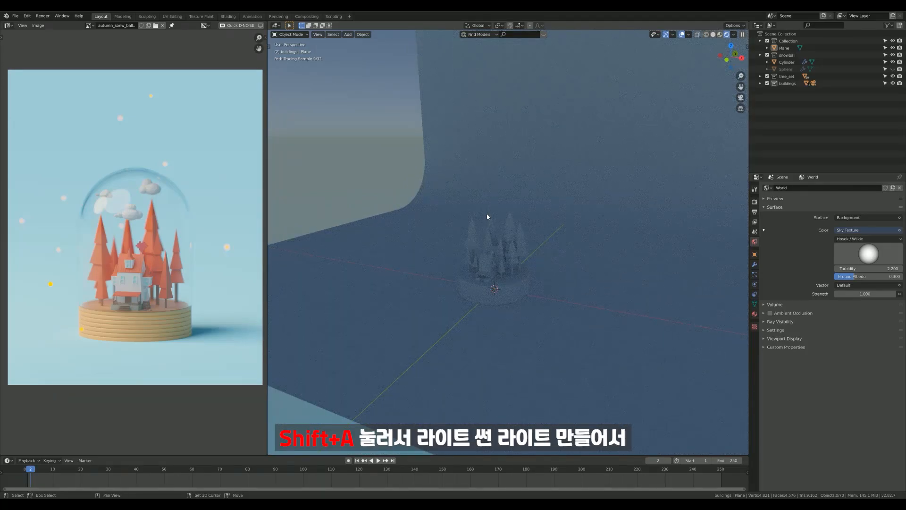
key("shift+a")
mouse_move(480, 294)
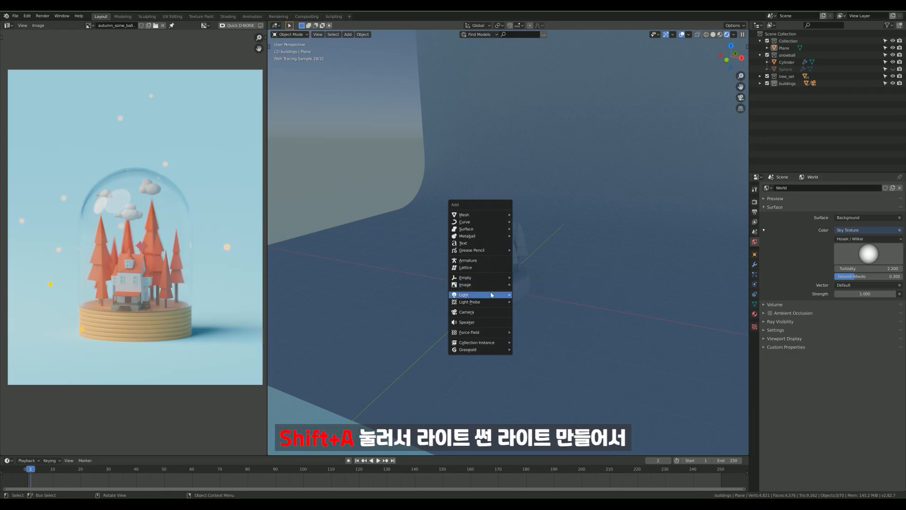
left_click(529, 302)
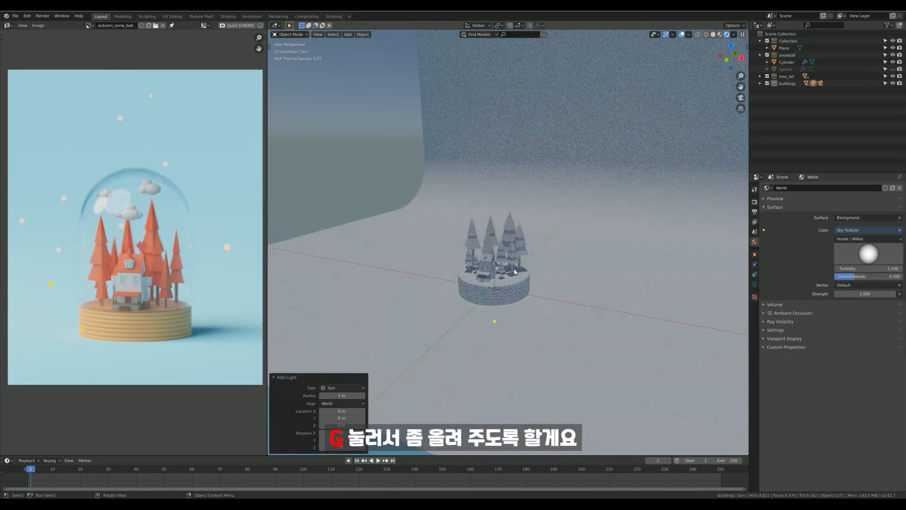
key("g")
key("z")
left_click(492, 180)
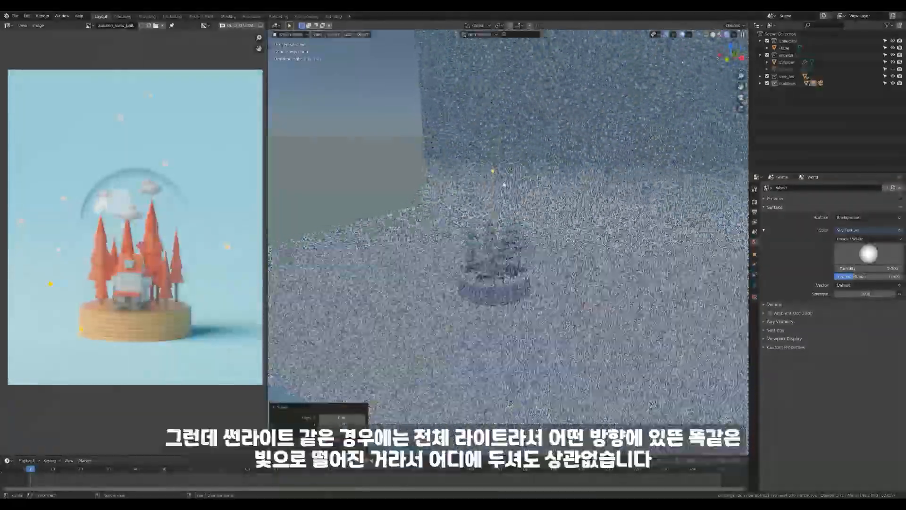
middle_click_drag(492, 182, 515, 159)
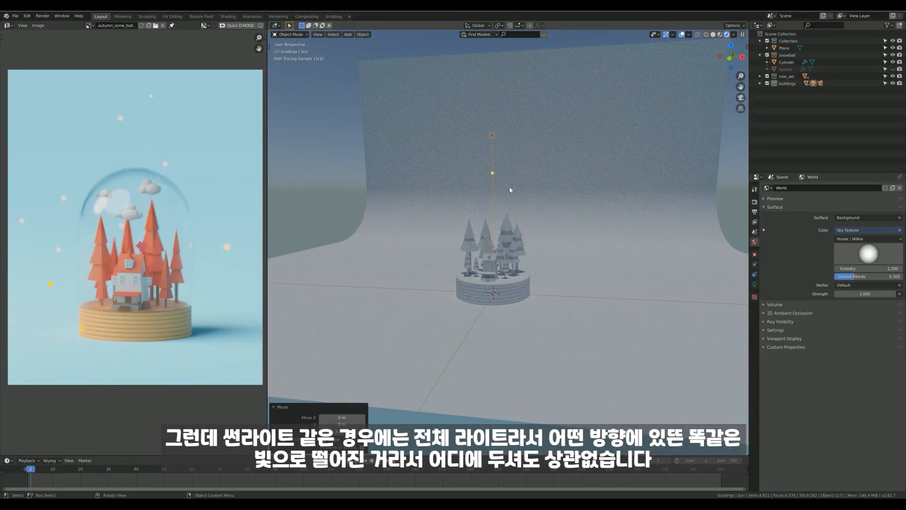
key("g")
key("x")
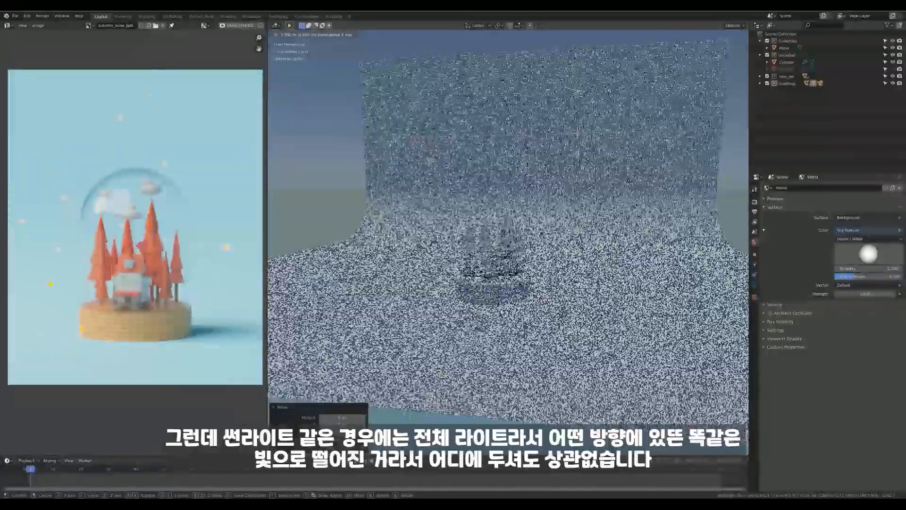
key("Escape")
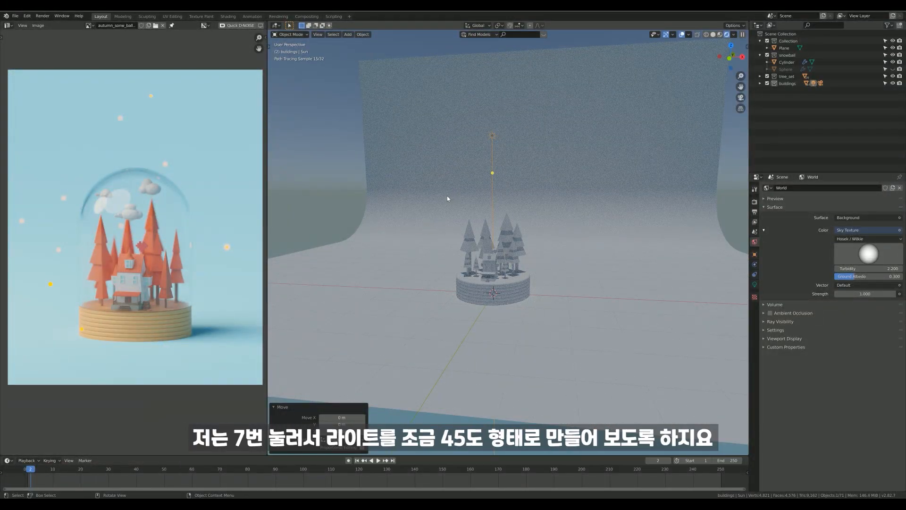
Rotate the sun light in the top view.
key("KP_7")
scroll(434, 202, "up", 1)
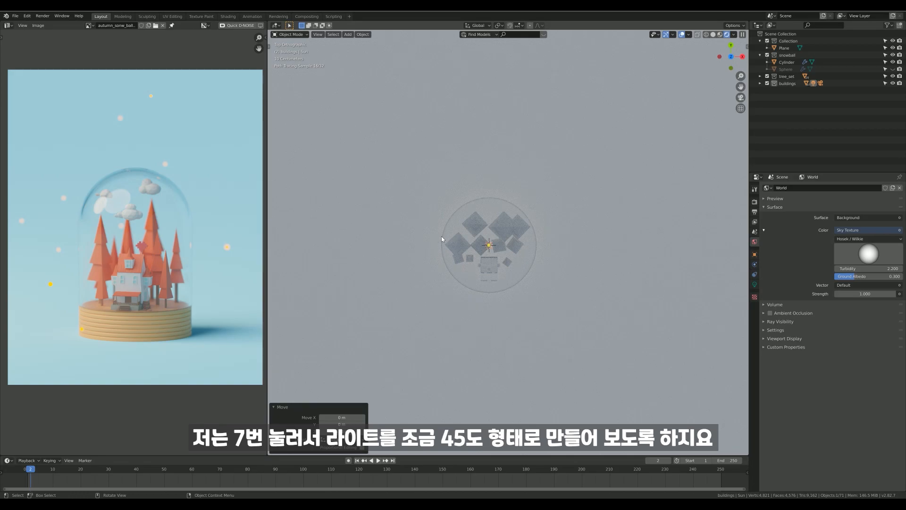
key("r")
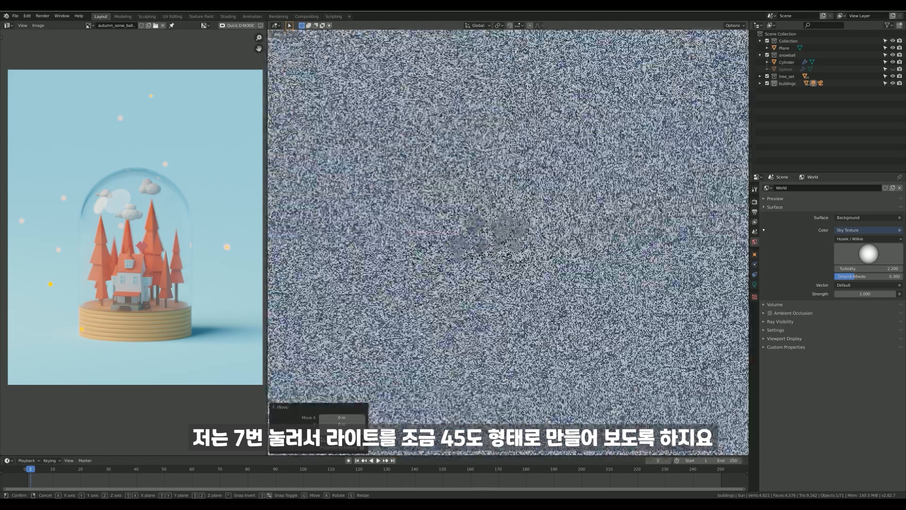
left_click(479, 259)
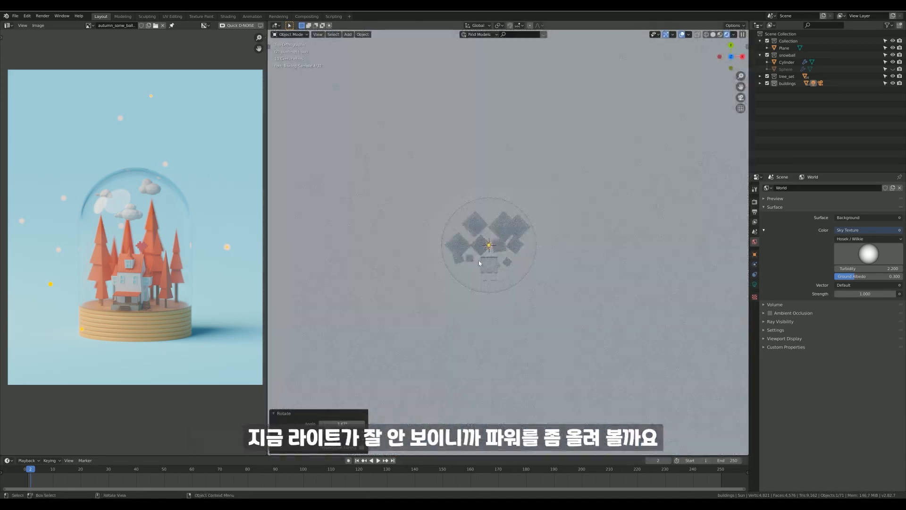
Set the sun light's strength to 3.
middle_click_drag(478, 259, 660, 259)
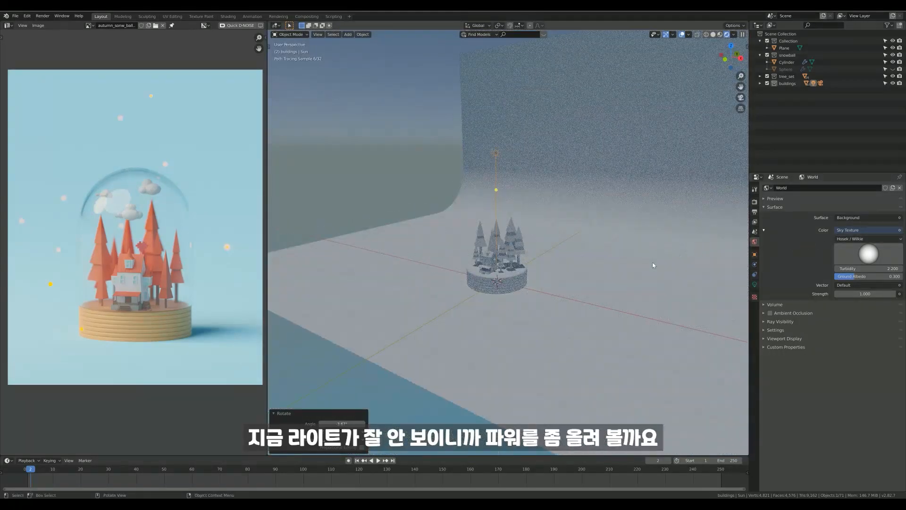
left_click(755, 284)
left_click_drag(848, 235, 877, 233)
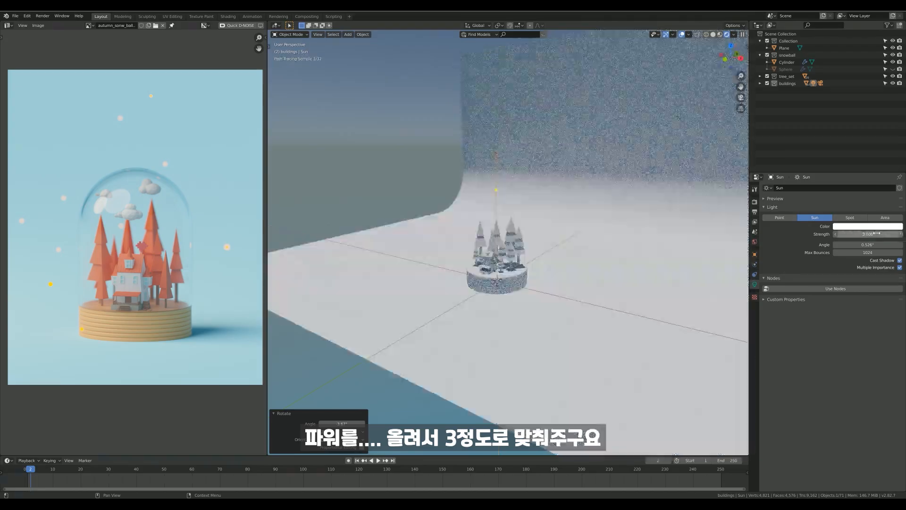
Tilt the sun light and turn it in top view so the shadows fall diagonally behind the base at roughly 45 degrees.
middle_click_drag(456, 159, 492, 177)
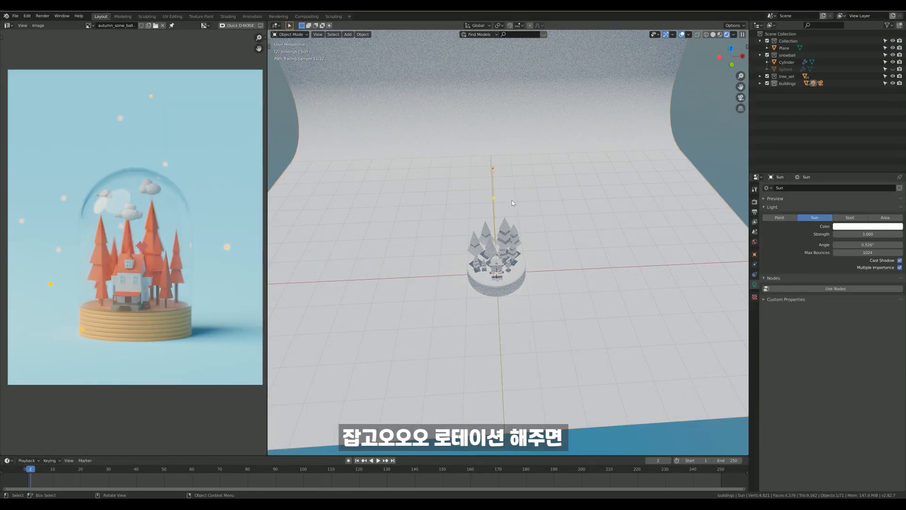
key("r")
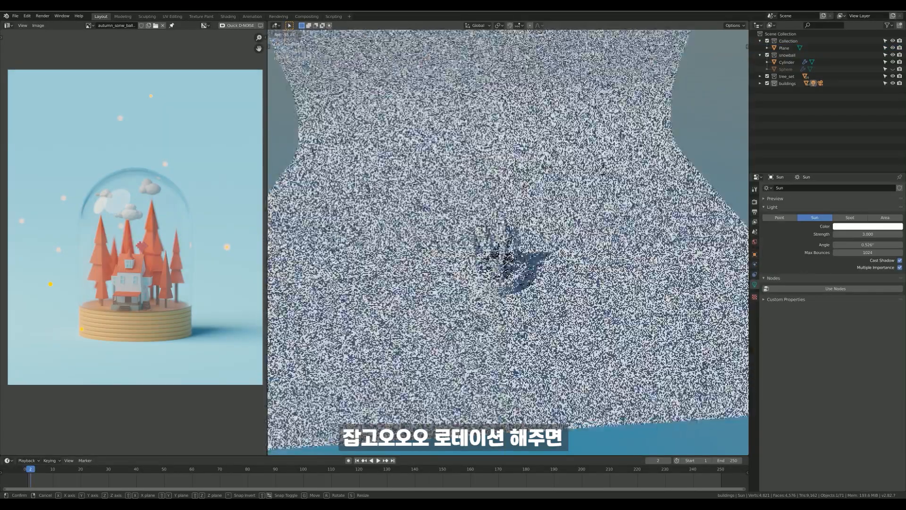
left_click(524, 213)
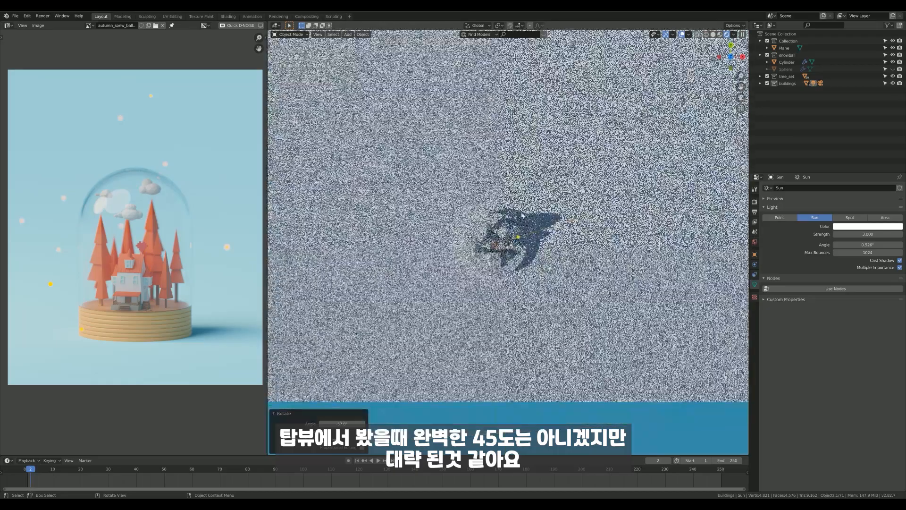
scroll(572, 225, "up", 3)
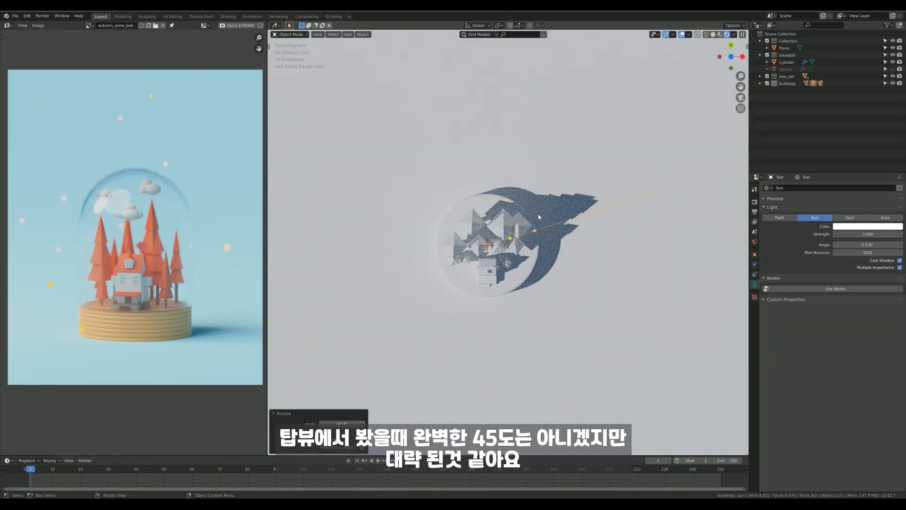
key("r")
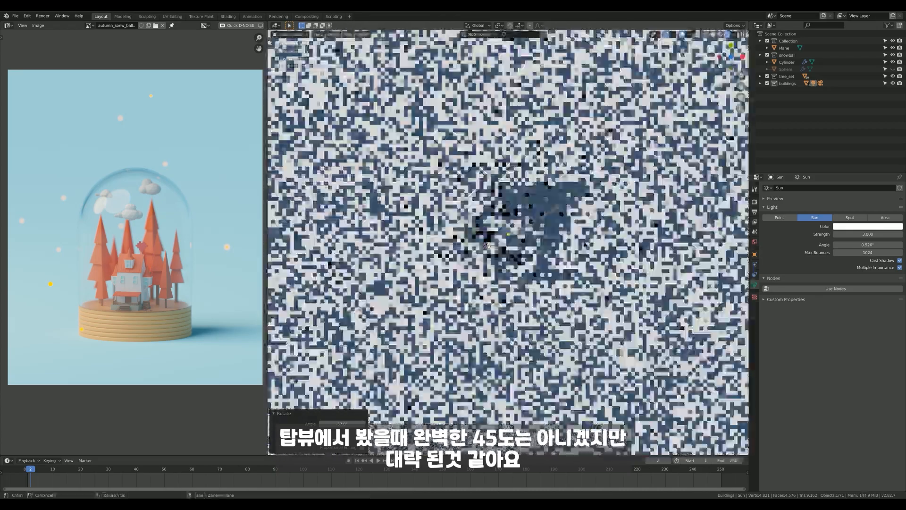
left_click(497, 294)
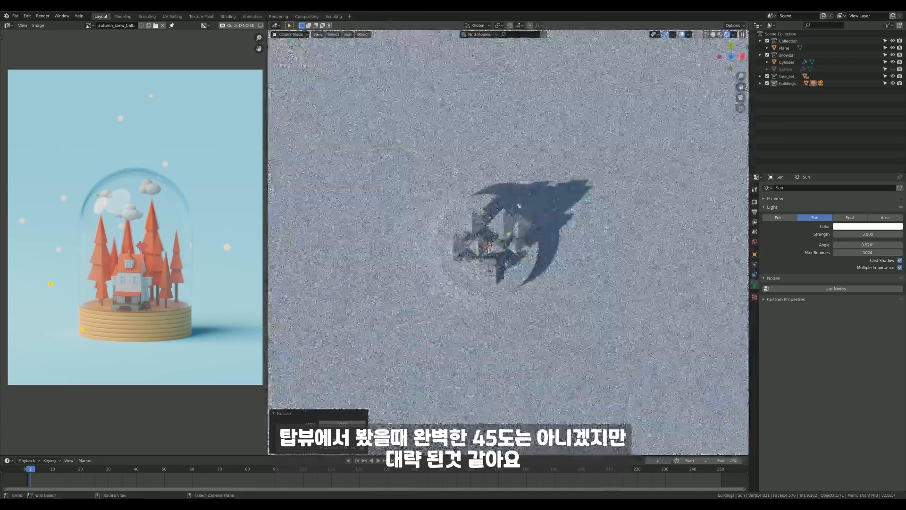
Soften the cast shadows by setting the sun light's angle to 40°.
middle_click_drag(496, 295, 501, 213)
middle_click_drag(500, 276, 499, 212, "shift")
middle_click_drag(499, 255, 499, 193, "ctrl")
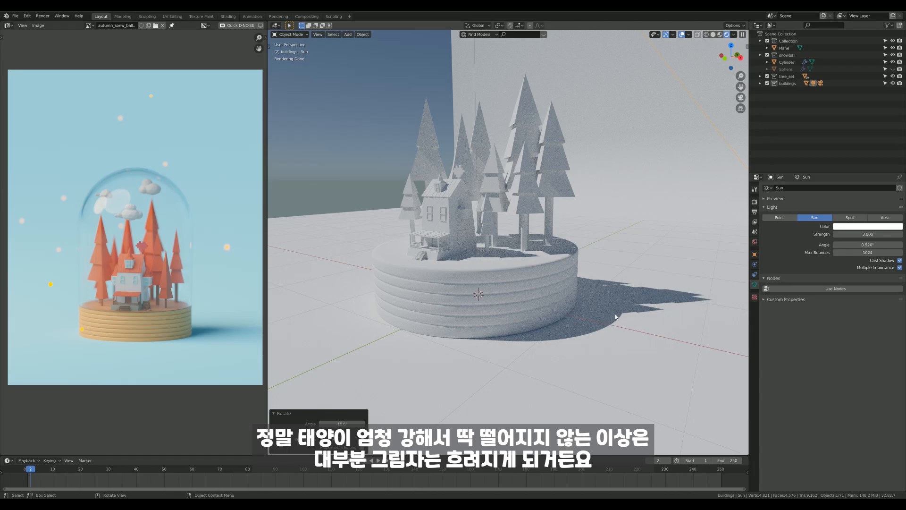
scroll(489, 214, "down", 3)
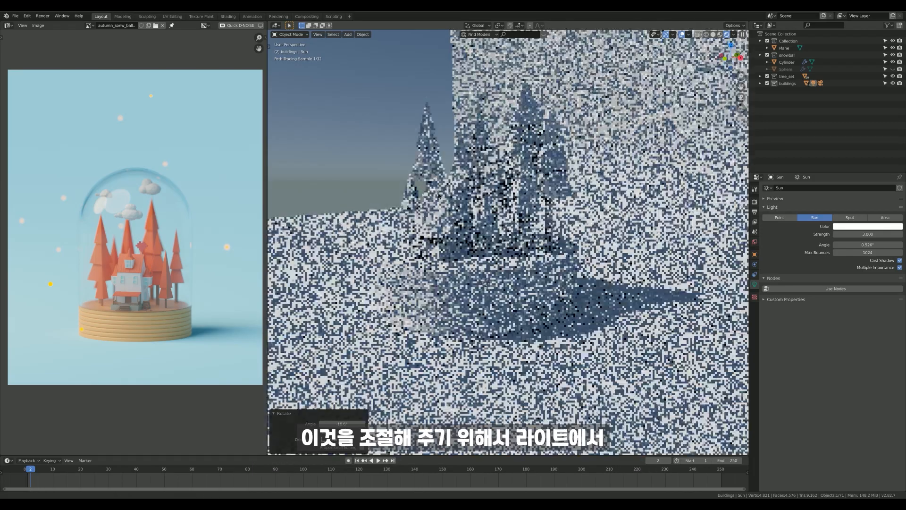
middle_click_drag(423, 146, 410, 229, "shift")
left_click(469, 99)
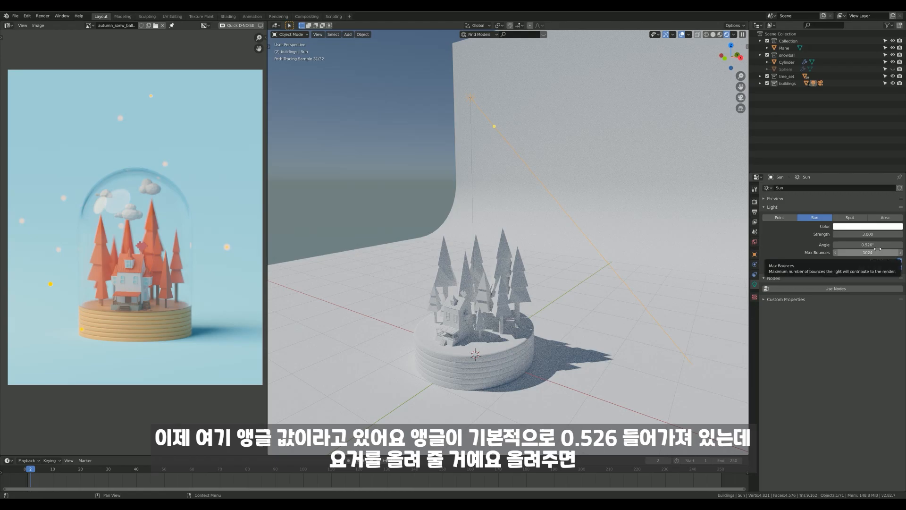
left_click(878, 245)
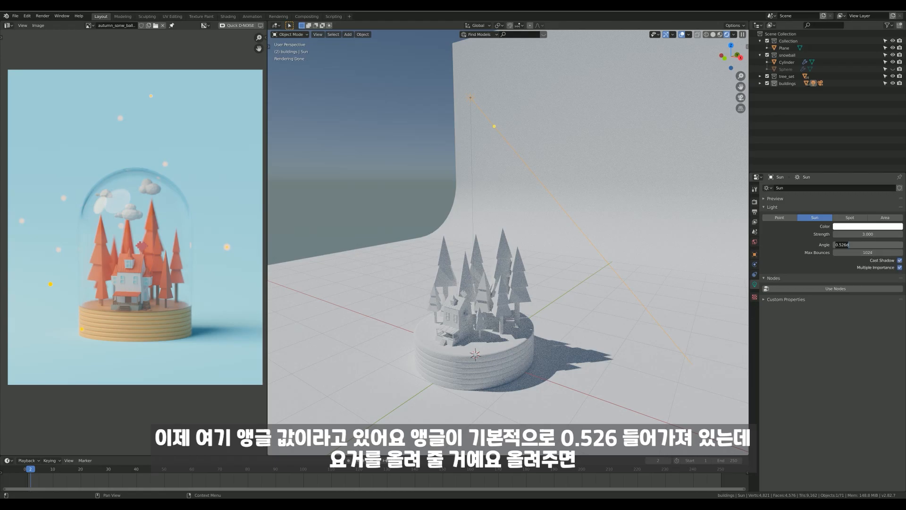
left_click(859, 312)
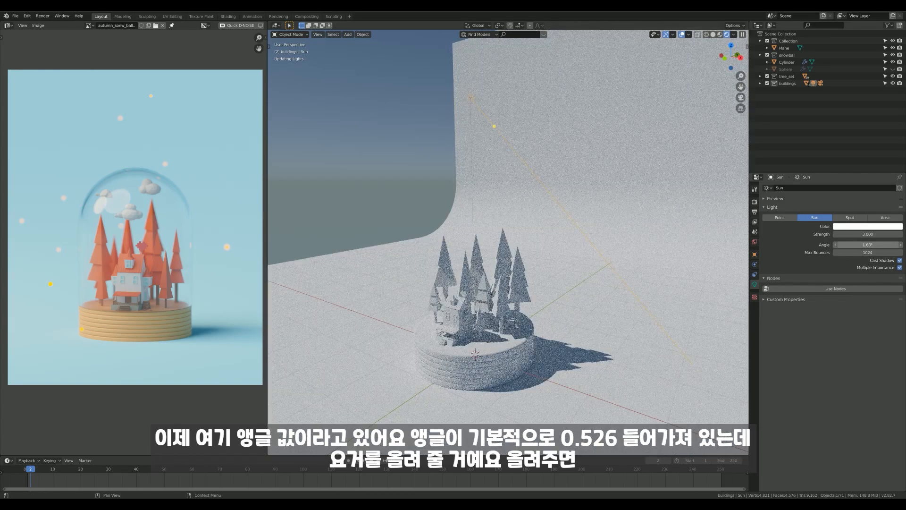
left_click_drag(864, 244, 902, 245)
left_click(864, 244)
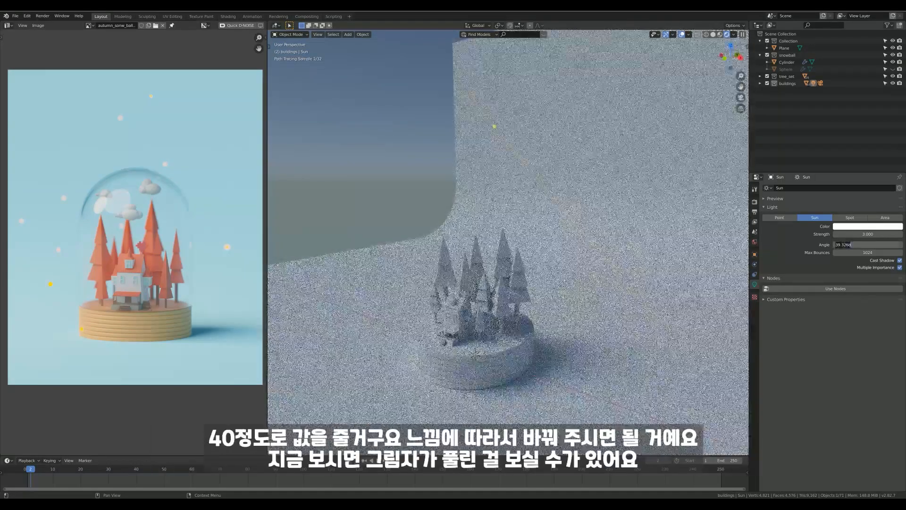
type("40")
key("Return")
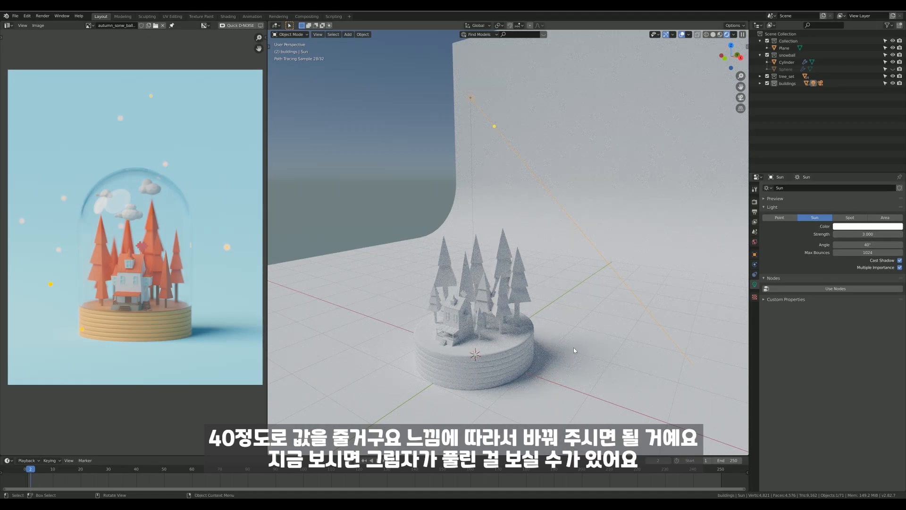
Open the Shading workspace with the snow globe model in close view.
middle_click_drag(511, 358, 499, 326)
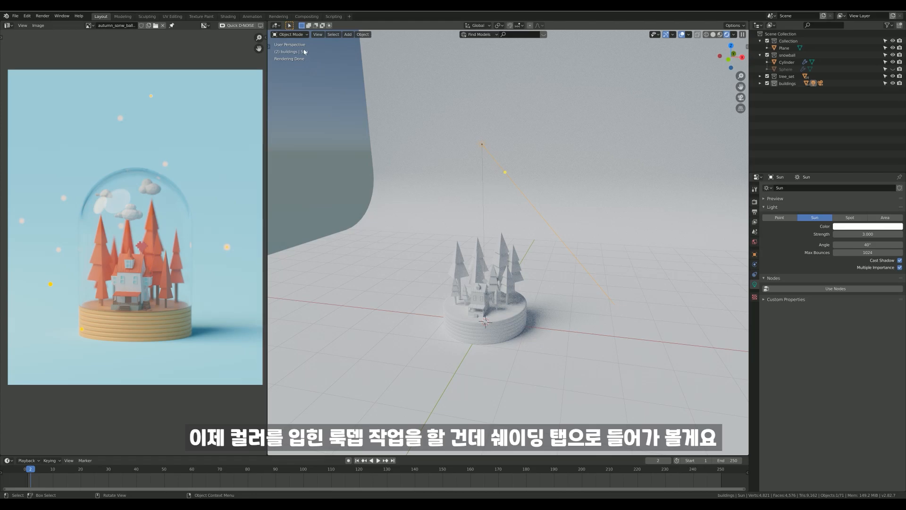
left_click(228, 16)
middle_click_drag(372, 125, 419, 165)
scroll(420, 166, "up", 3)
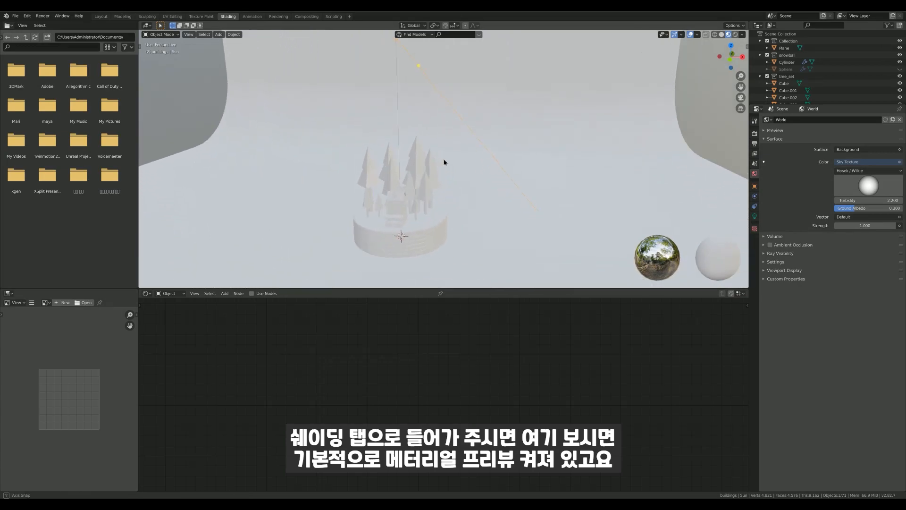
Compare Solid shading with Material Preview and examine the reference balls and environment reflection in the viewport.
key("z")
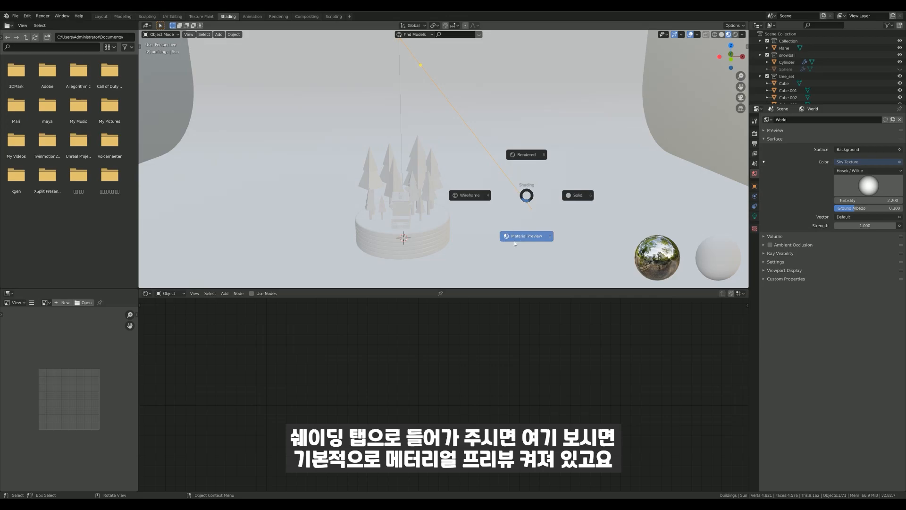
left_click(665, 267)
key("z")
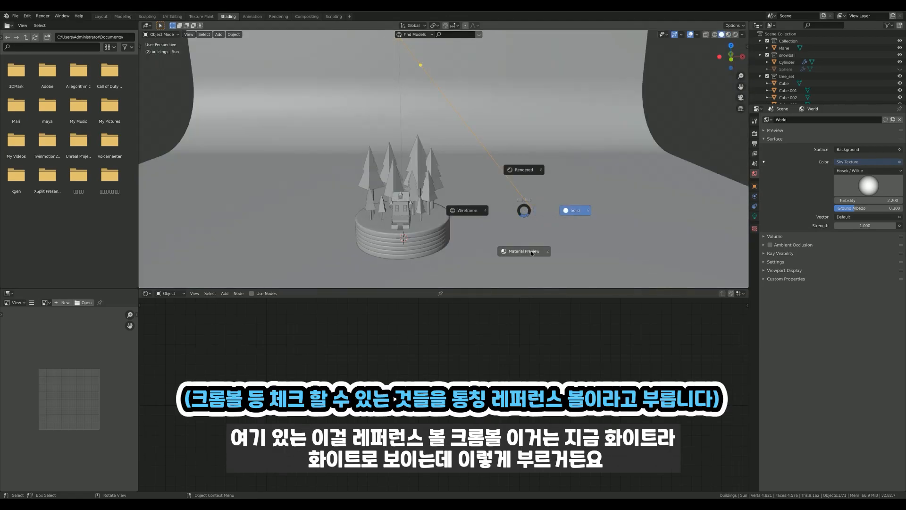
left_click(524, 251)
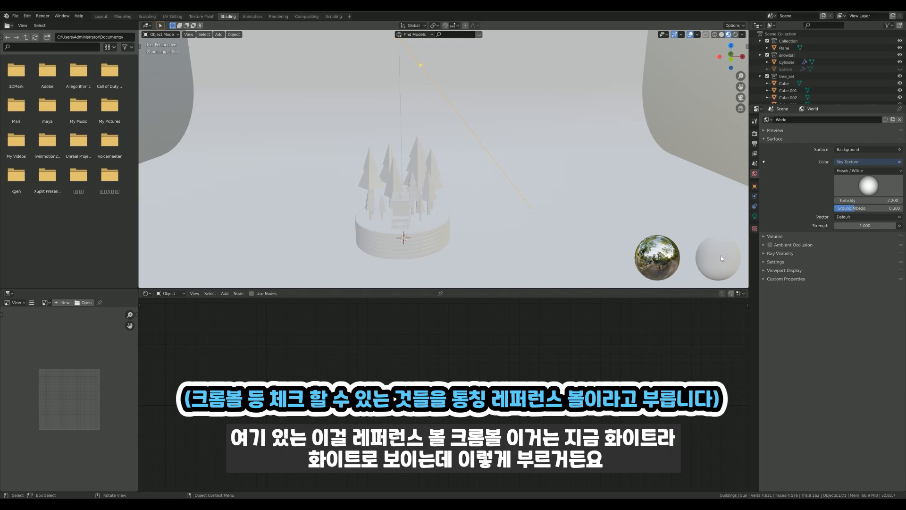
middle_click_drag(729, 256, 702, 226)
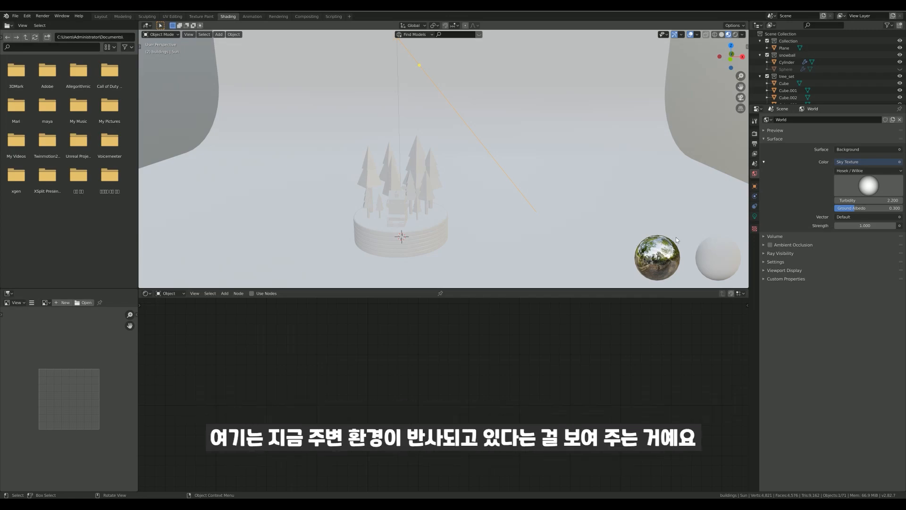
middle_click_drag(505, 198, 437, 196)
middle_click_drag(326, 132, 486, 194)
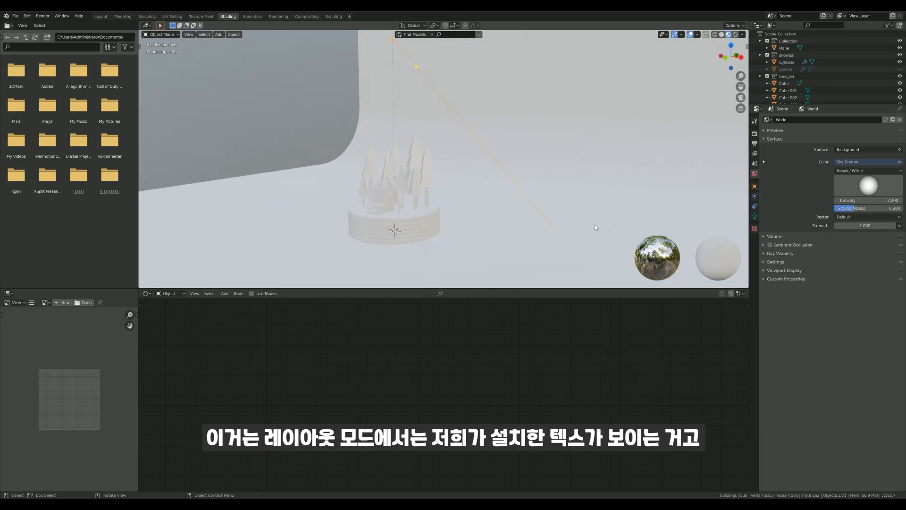
Compare the rendered scene lighting in the Layout workspace with the preview lighting in the Shading workspace.
left_click(101, 16)
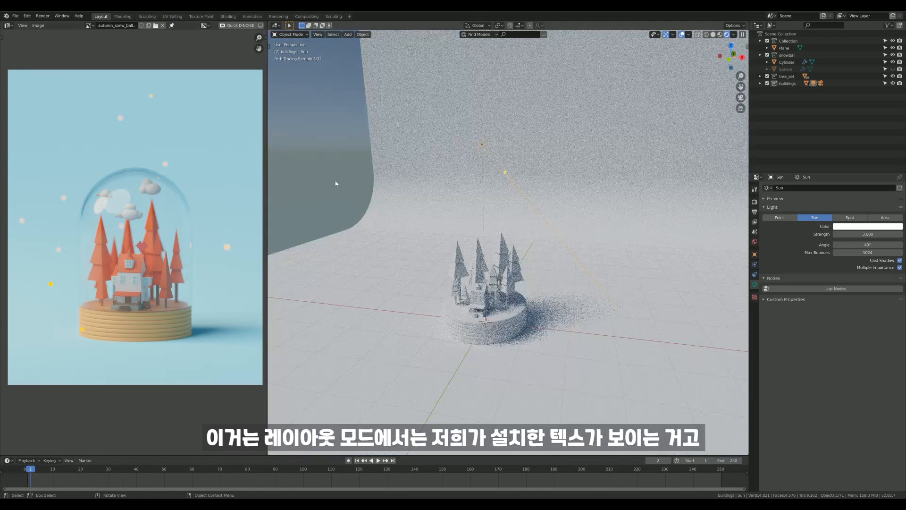
left_click(331, 161)
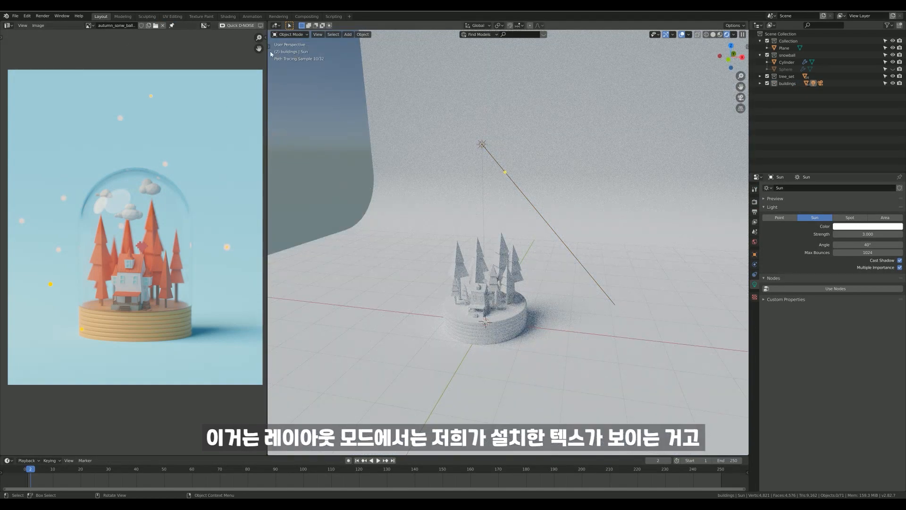
left_click(228, 16)
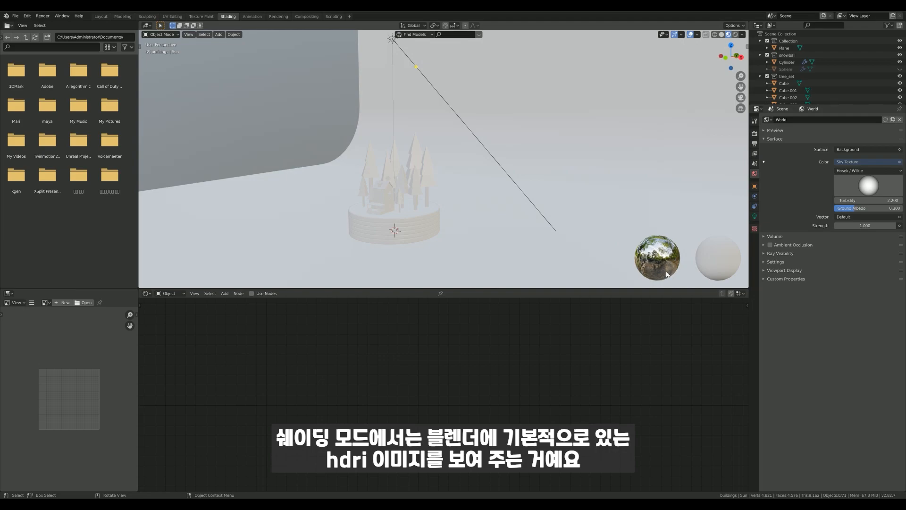
Light the Material Preview with the HDRI of a blue sky over a grassy field.
left_click(743, 35)
left_click(735, 96)
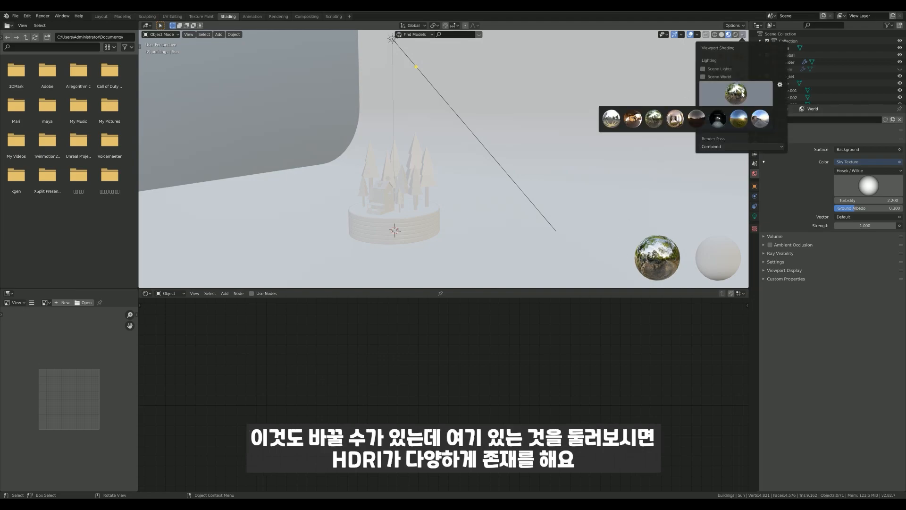
left_click(732, 125)
middle_click_drag(501, 127, 534, 117)
Switch the viewport's preview lighting back from the grassy field to the forest HDRI.
left_click(742, 34)
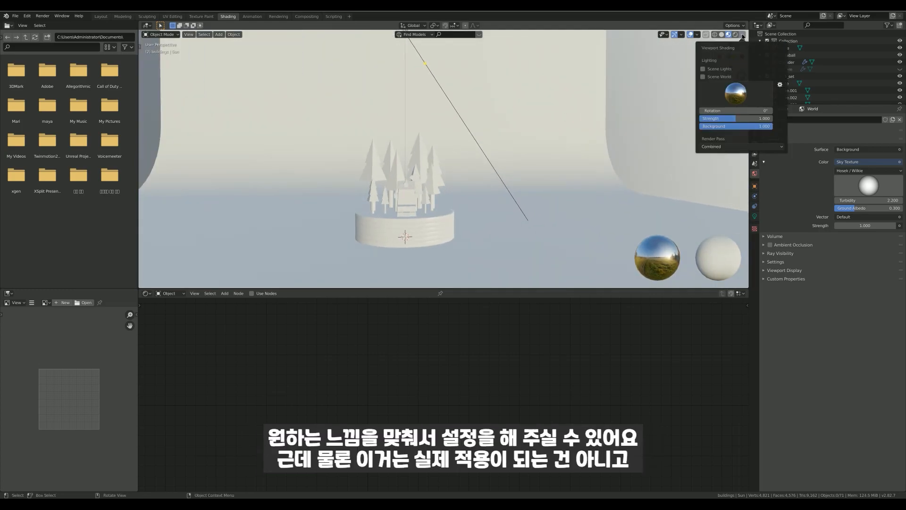
left_click(736, 93)
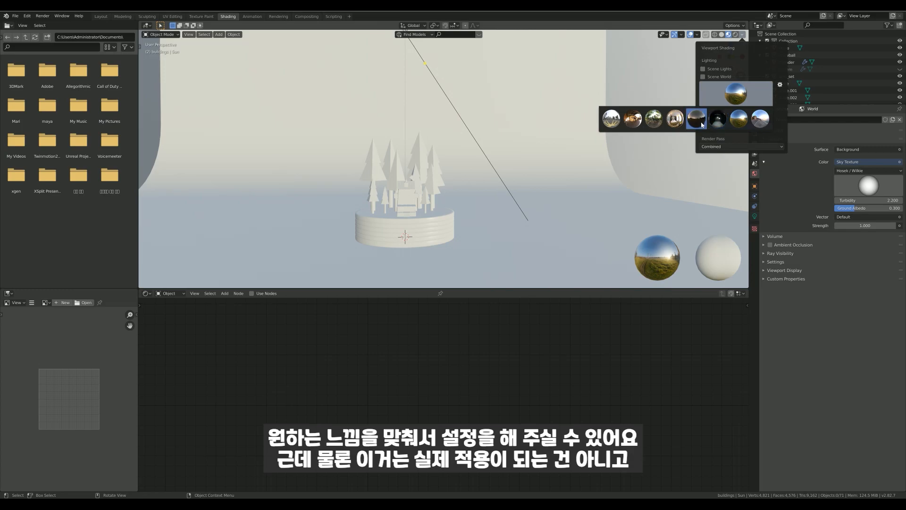
left_click(653, 118)
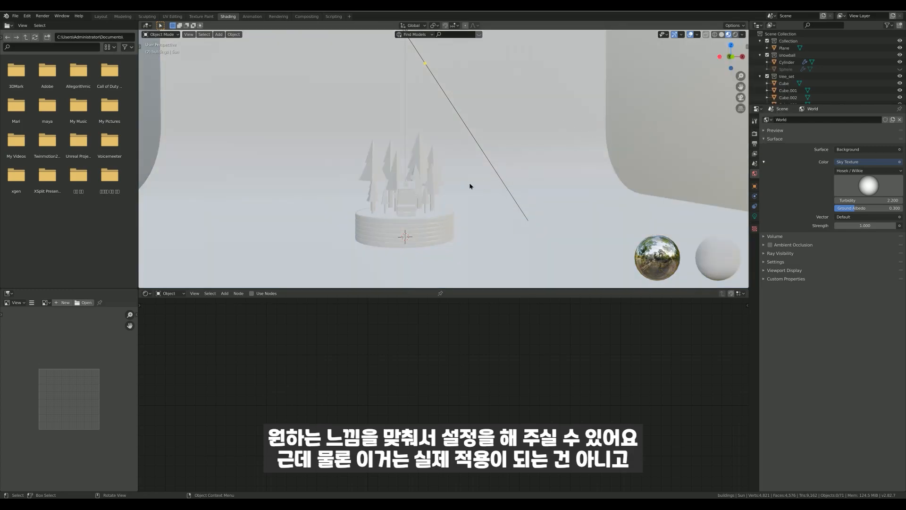
middle_click_drag(471, 183, 456, 191)
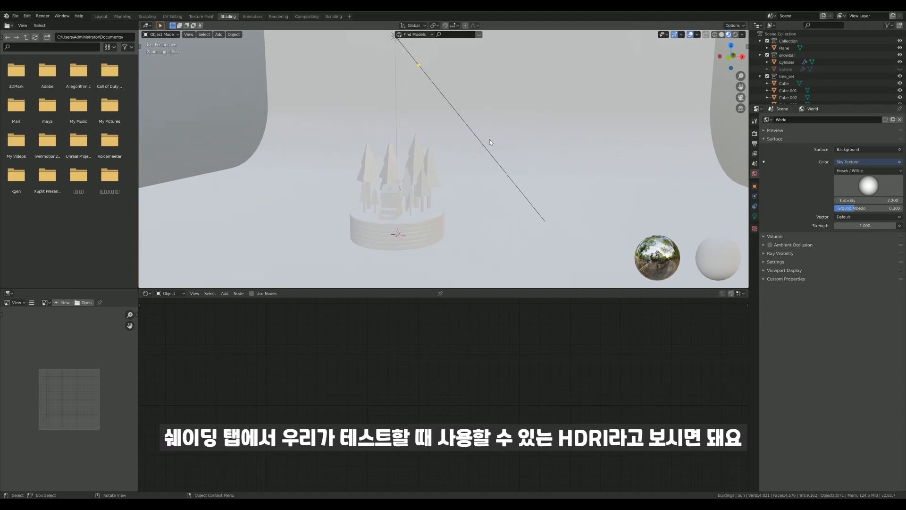
Change the Material Preview environment to the city HDRI.
left_click(743, 35)
left_click(723, 91)
left_click(633, 118)
Show the viewport in Rendered shading and examine the scene's own Sky Texture lighting around the model.
key("z")
left_click(555, 196)
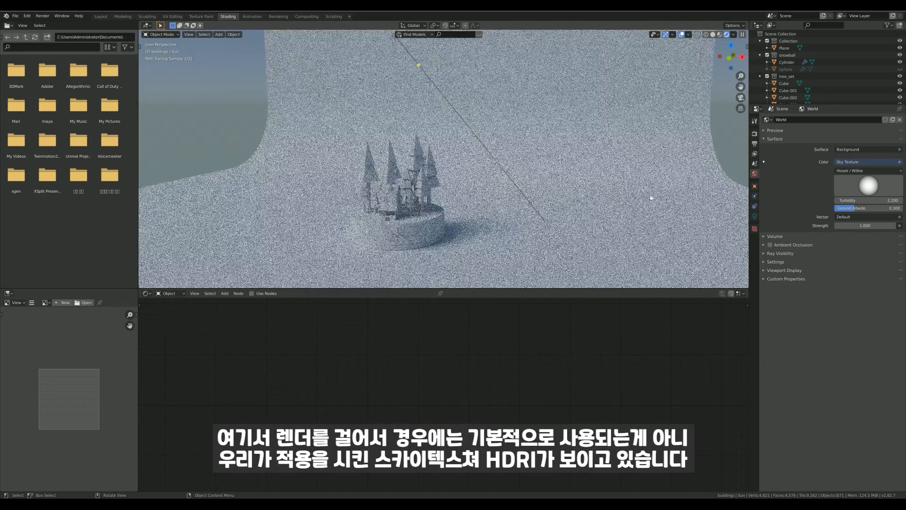
middle_click_drag(341, 166, 432, 172, "shift")
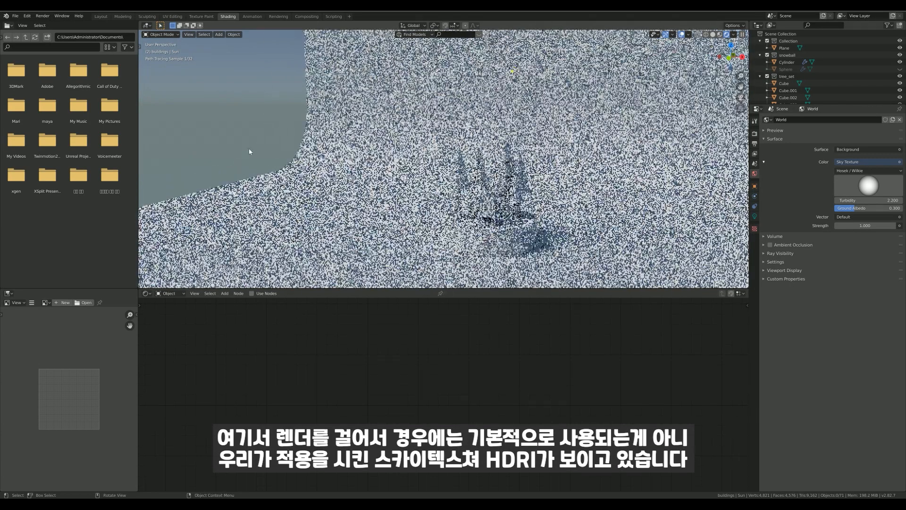
middle_click_drag(203, 102, 383, 166)
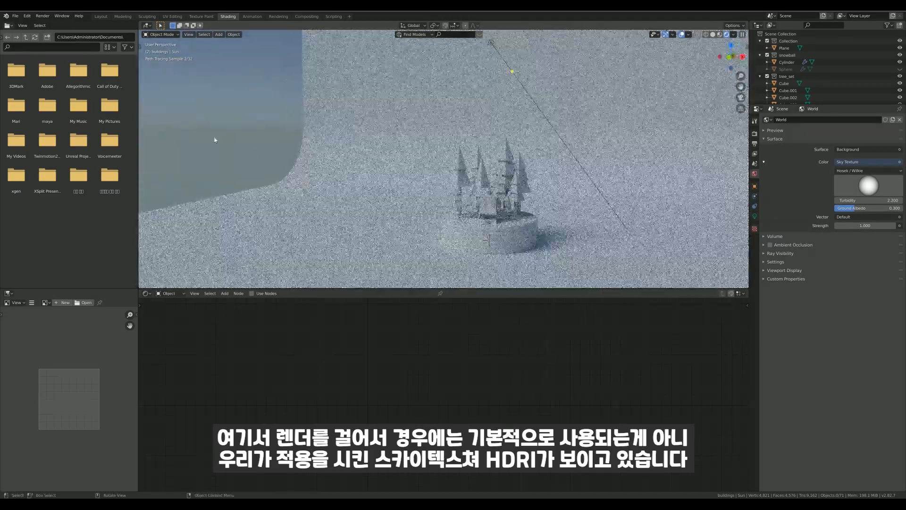
scroll(497, 239, "up", 1)
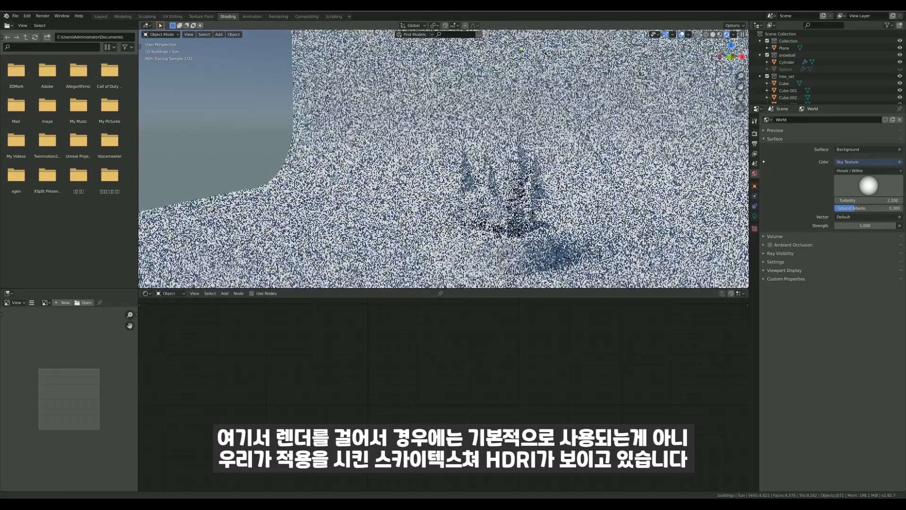
middle_click_drag(496, 240, 447, 186, "shift")
Return the viewport to Material Preview with the snow globe's base in close view.
key("z")
key("z")
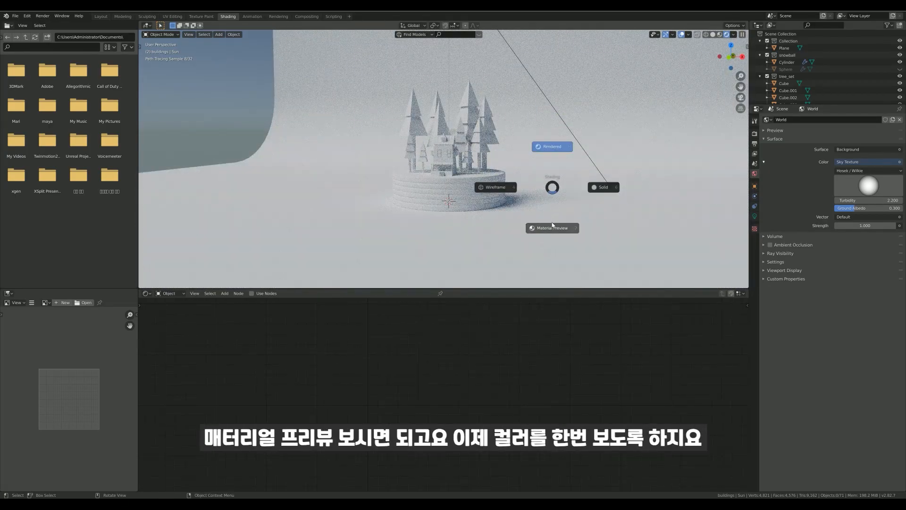
left_click(553, 226)
scroll(500, 168, "up", 5)
scroll(535, 155, "down", 3)
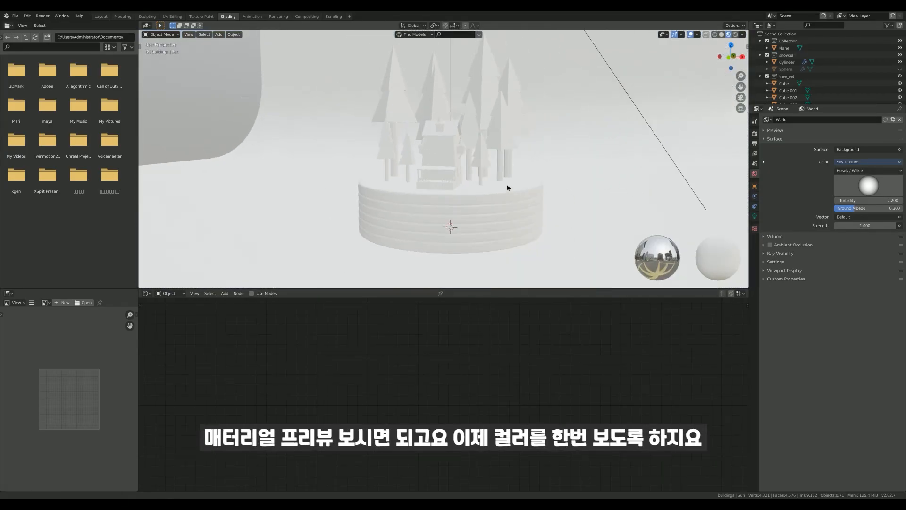
middle_click_drag(513, 190, 493, 166, "shift")
Set the Material Preview environment to the default forest HDRI.
left_click(742, 34)
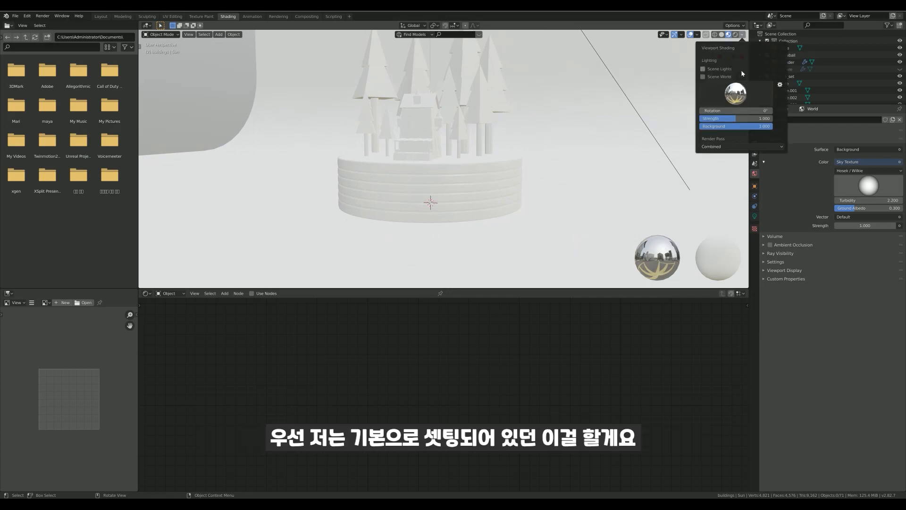
left_click(736, 93)
left_click(653, 119)
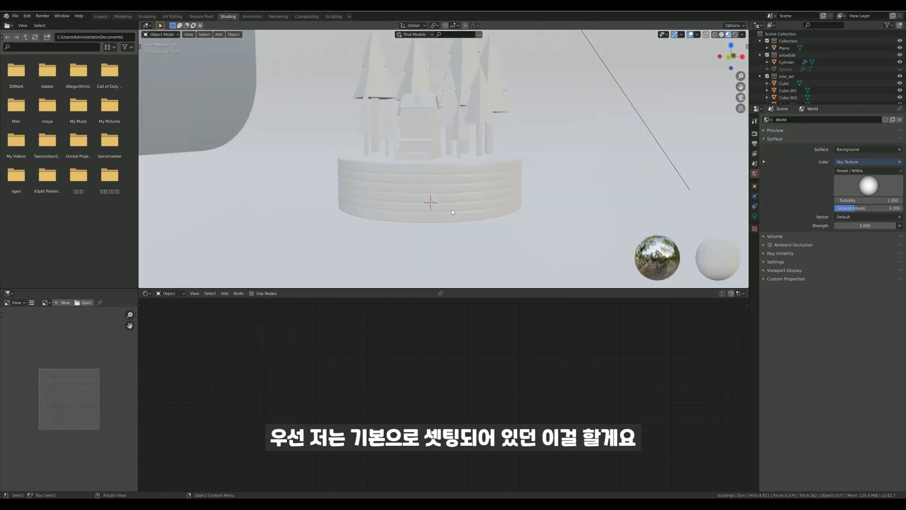
Create a new material on the cylindrical base and name it wood.
left_click(471, 197)
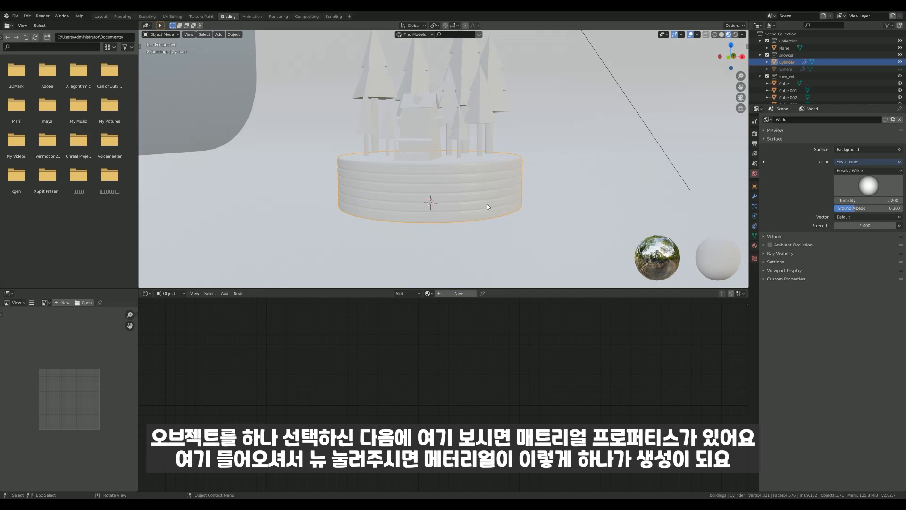
left_click(755, 247)
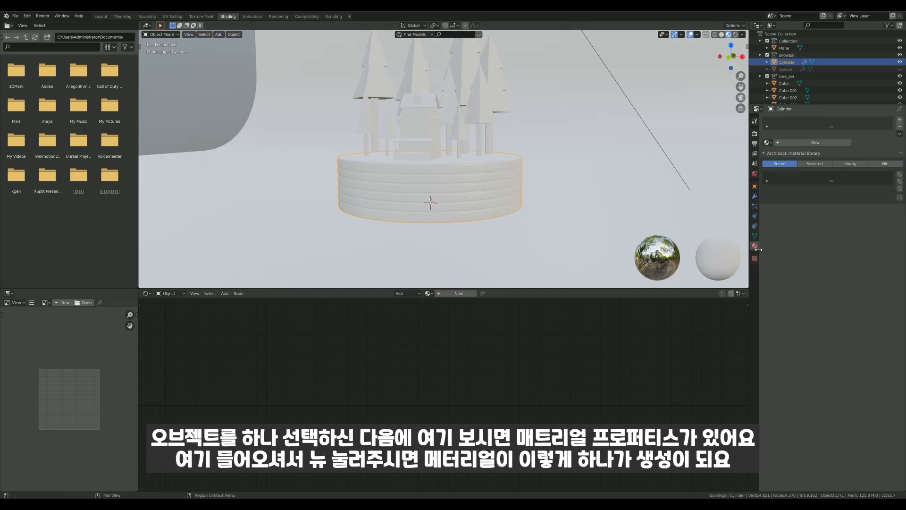
left_click(813, 143)
middle_click_drag(518, 338, 547, 372)
scroll(547, 372, "down", 8)
double_click(797, 123)
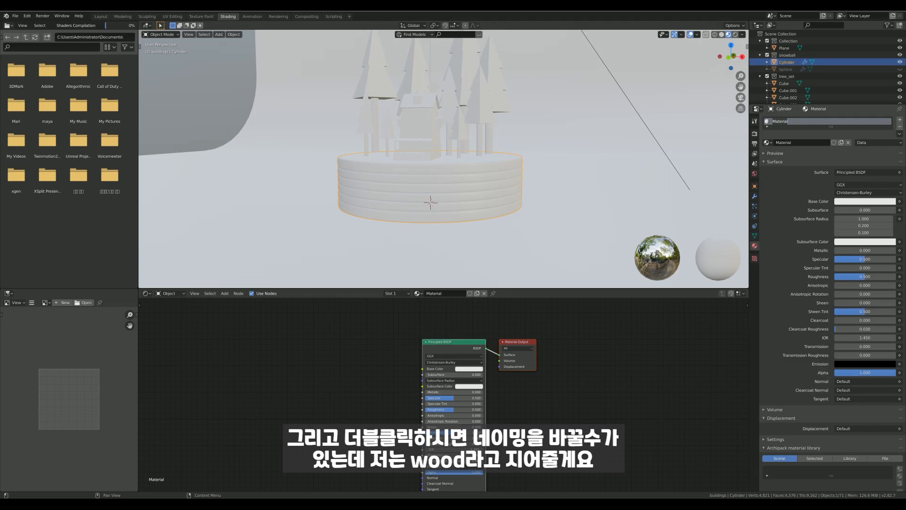
type("w")
key("Return")
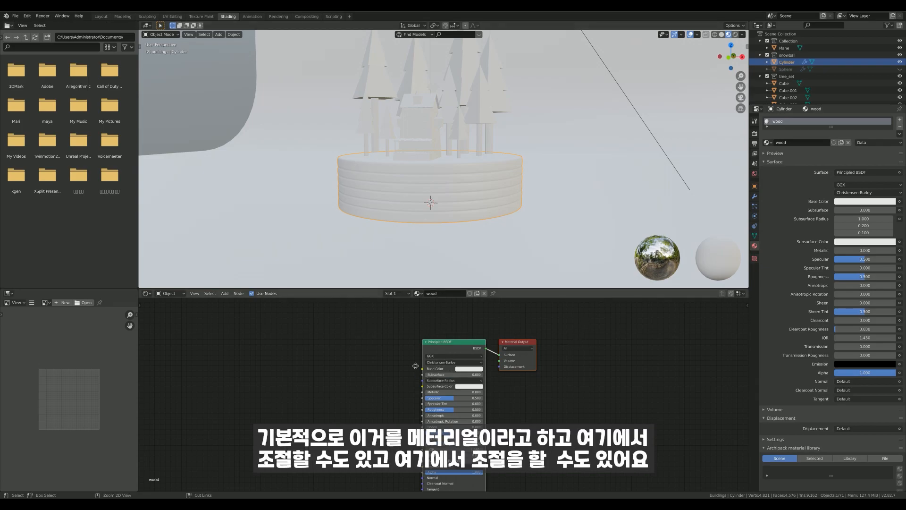
Space the Principled BSDF and Material Output nodes apart in the wood material's node graph.
scroll(447, 336, "up", 2)
left_click_drag(442, 325, 467, 320)
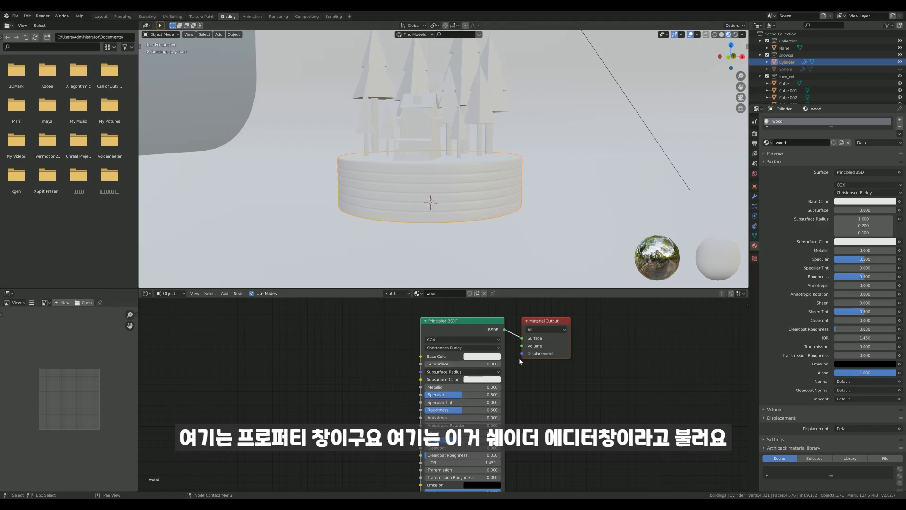
left_click(373, 329)
left_click_drag(424, 326, 359, 337)
left_click_drag(536, 324, 581, 321)
left_click_drag(410, 333, 479, 327)
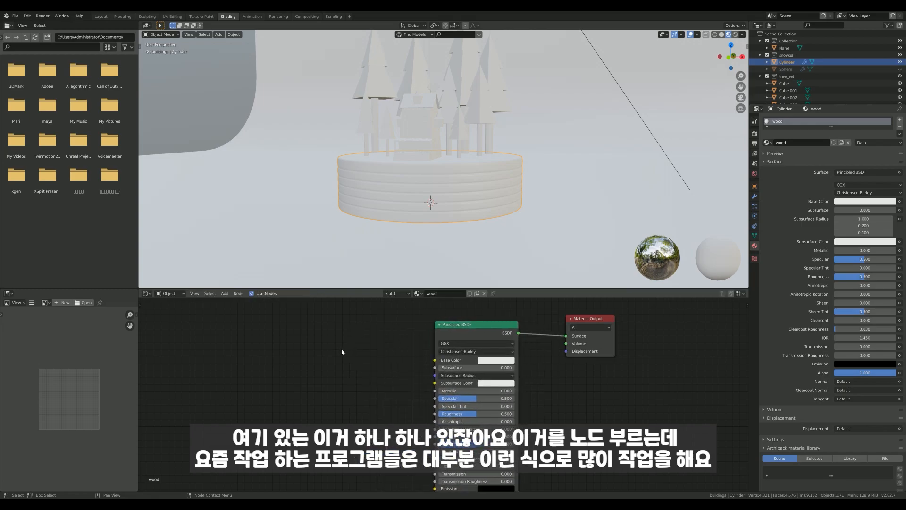
Add a Value node and an AOV Output node beside the Principled BSDF in the wood material.
key("shift+a")
mouse_move(302, 358)
left_click(352, 334)
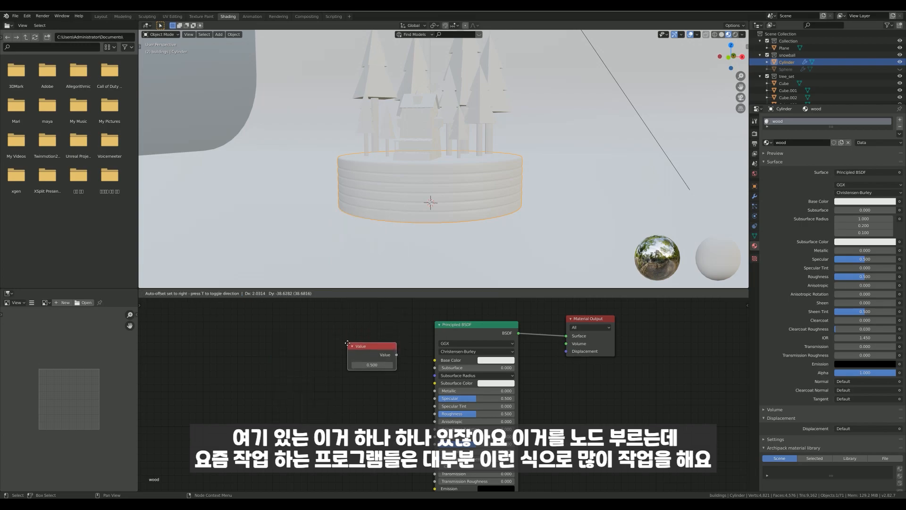
left_click(270, 349)
key("shift+a")
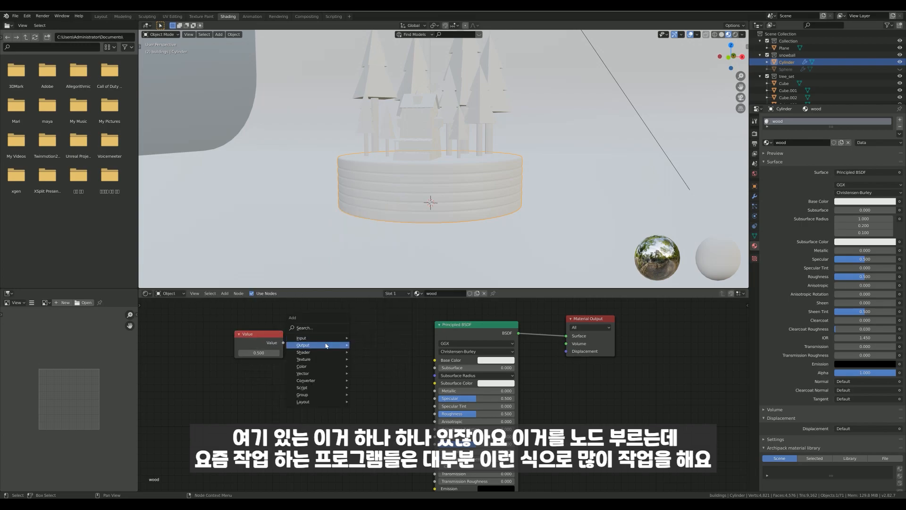
mouse_move(313, 347)
left_click(373, 347)
left_click(270, 380)
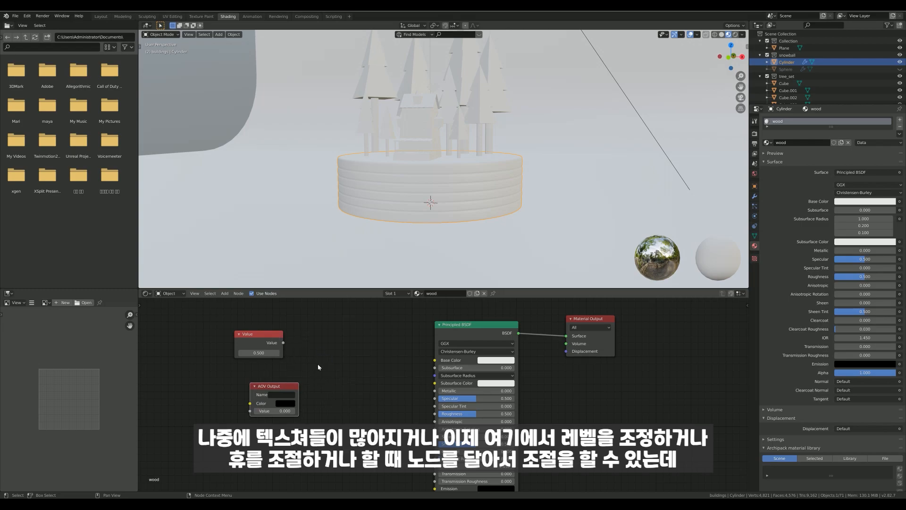
Try linking the Value node to the Principled BSDF's Base Color, and delete both the Value and AOV Output nodes.
left_click_drag(271, 386, 353, 369)
left_click_drag(283, 343, 434, 360)
left_click_drag(330, 372, 308, 395)
middle_click_drag(420, 389, 388, 373)
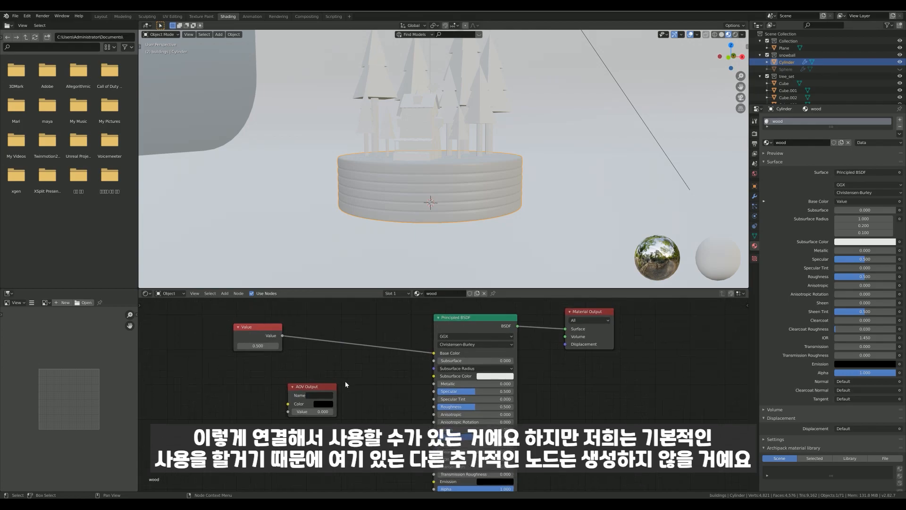
left_click_drag(366, 436, 185, 303)
key("x")
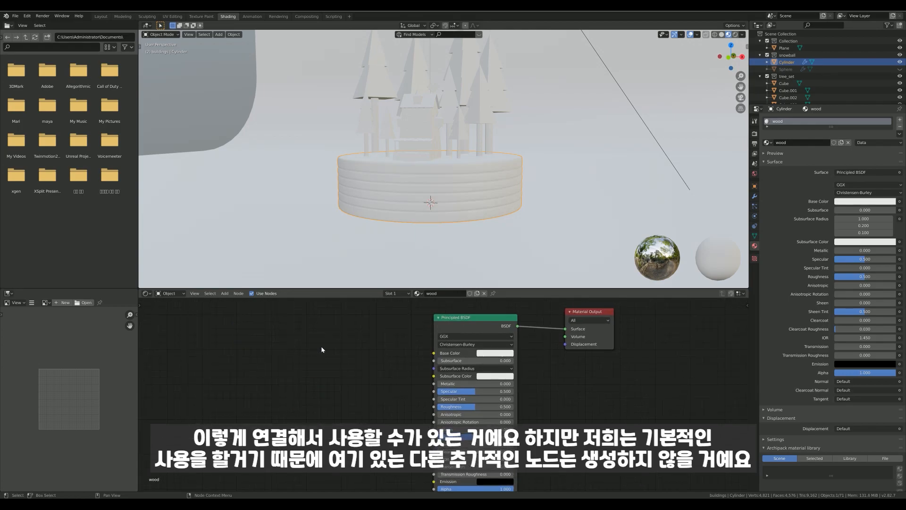
Examine the Principled BSDF node's name, upper settings and connection to the Material Output up close.
middle_click_drag(421, 355, 371, 350)
middle_click_drag(370, 350, 436, 356, "ctrl")
middle_click_drag(437, 356, 477, 239, "ctrl")
scroll(424, 319, "up", 1)
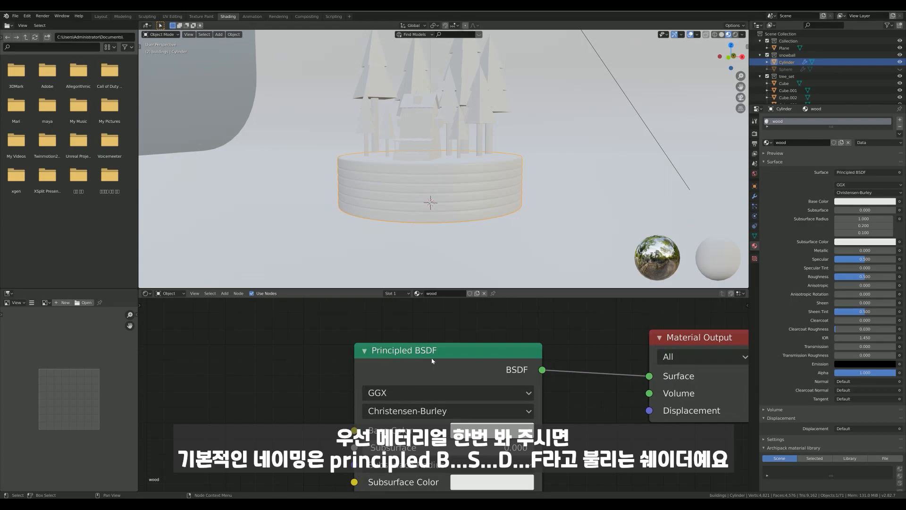
middle_click_drag(443, 343, 409, 404, "ctrl")
middle_click_drag(408, 404, 397, 349)
middle_click_drag(397, 350, 415, 342, "ctrl")
middle_click_drag(415, 342, 407, 314, "ctrl")
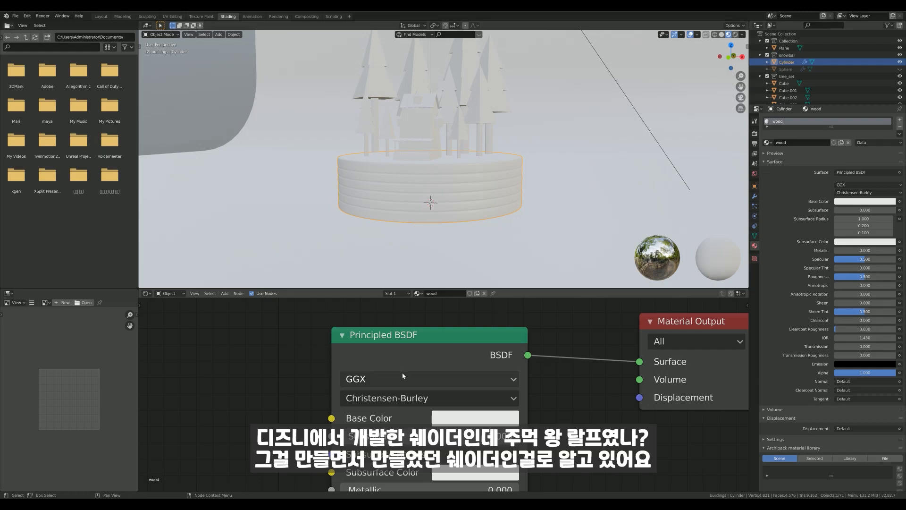
mouse_move(388, 379)
middle_mouse_down("ctrl")
mouse_move(350, 381)
mouse_move(389, 367)
middle_mouse_up("ctrl")
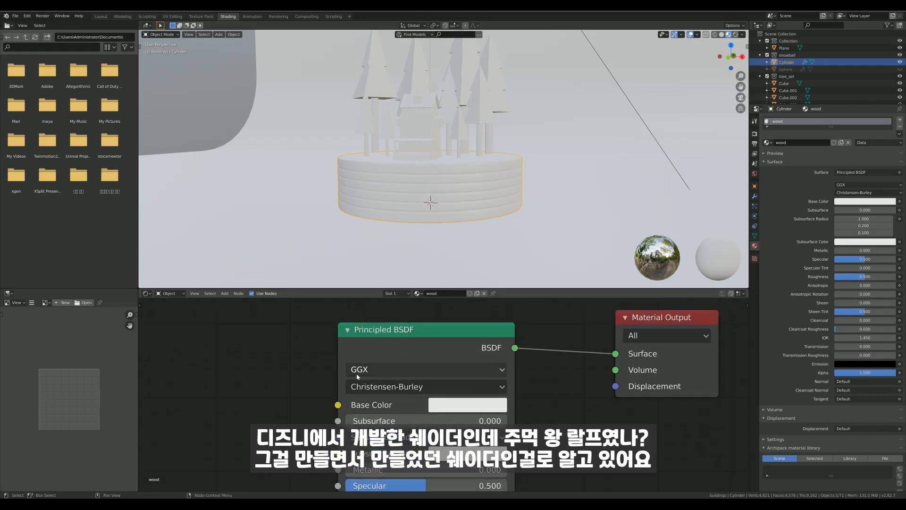
Set the wood material's Base Color to a light orange wood tone.
middle_click_drag(313, 404, 380, 337)
middle_click_drag(442, 401, 438, 371)
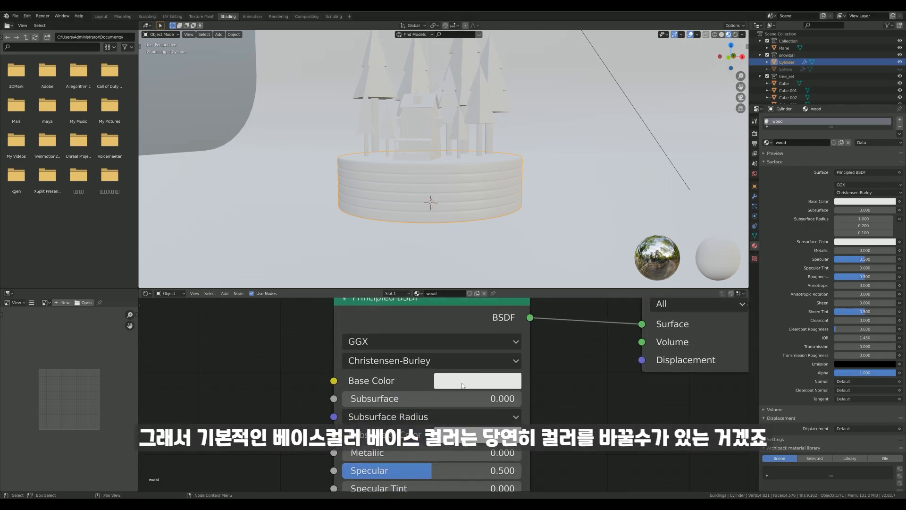
left_click(462, 385)
left_click_drag(509, 208, 495, 229)
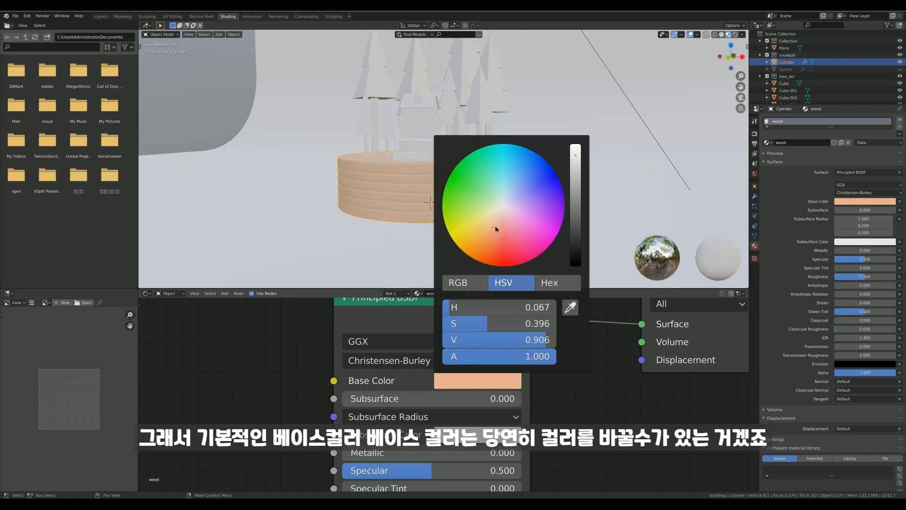
Raise the wood material's Metallic value to 1.000 with the base viewed slightly from above.
middle_click_drag(423, 454, 423, 366)
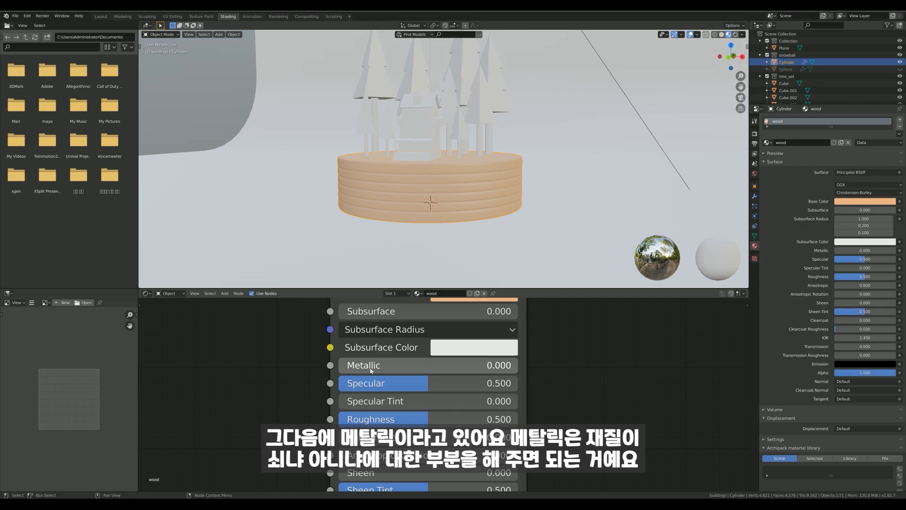
middle_click_drag(389, 194, 385, 213)
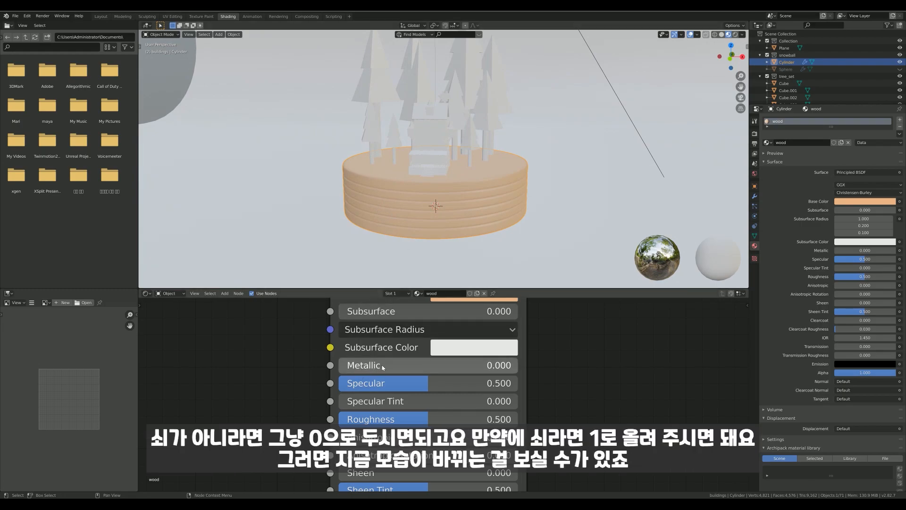
left_click_drag(390, 364, 646, 358)
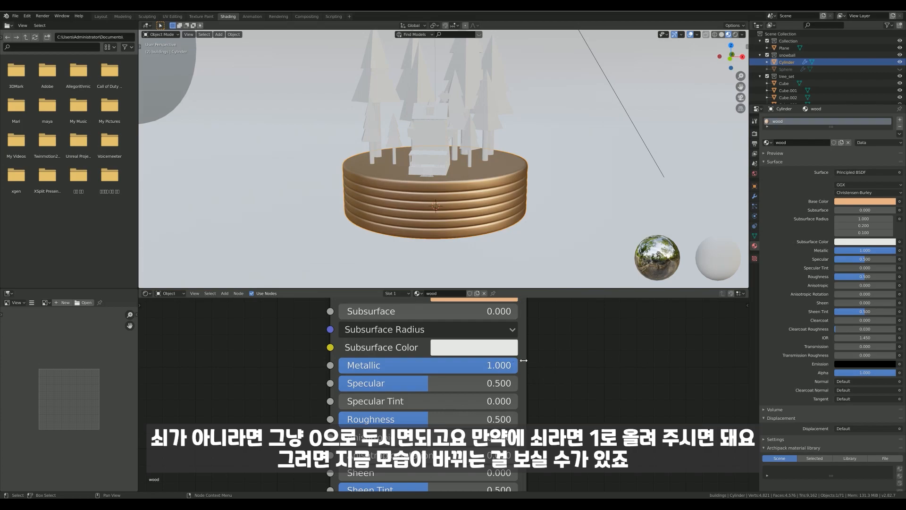
Set the wood material's Metallic value to 0.000 after viewing the metallic base up close.
mouse_move(458, 225)
middle_mouse_down()
mouse_move(447, 223)
mouse_move(448, 230)
middle_mouse_up()
middle_click_drag(448, 230, 460, 193, "ctrl")
middle_click_drag(477, 243, 473, 252, "ctrl")
middle_click_drag(472, 252, 469, 213, "shift")
mouse_move(469, 213)
middle_mouse_down("ctrl")
mouse_move(475, 221)
mouse_move(471, 196)
middle_mouse_up("ctrl")
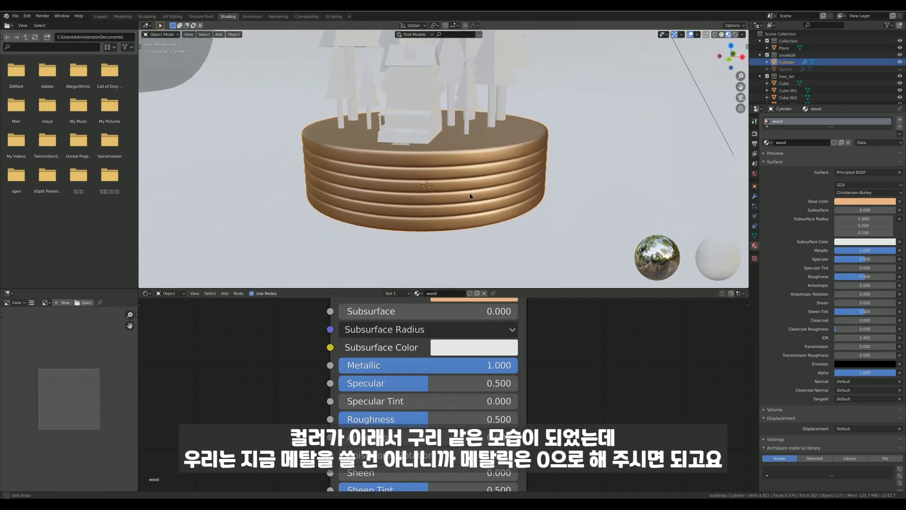
mouse_move(506, 365)
left_mouse_down()
mouse_move(518, 366)
mouse_move(217, 388)
left_mouse_up()
scroll(271, 428, "up", 2, "shift")
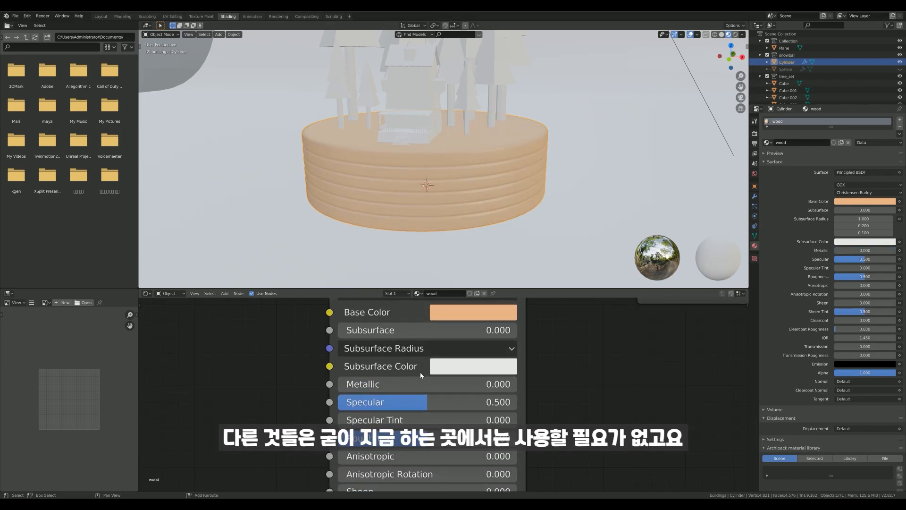
Lower the wood material's Roughness to 0.000 and view the reflections on the base from a higher angle.
middle_click_drag(372, 372, 360, 357)
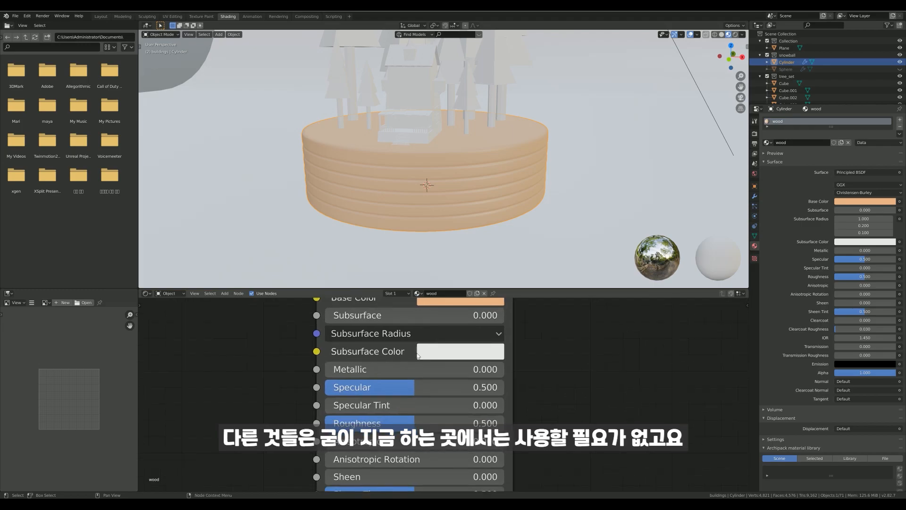
middle_click_drag(408, 376, 397, 349)
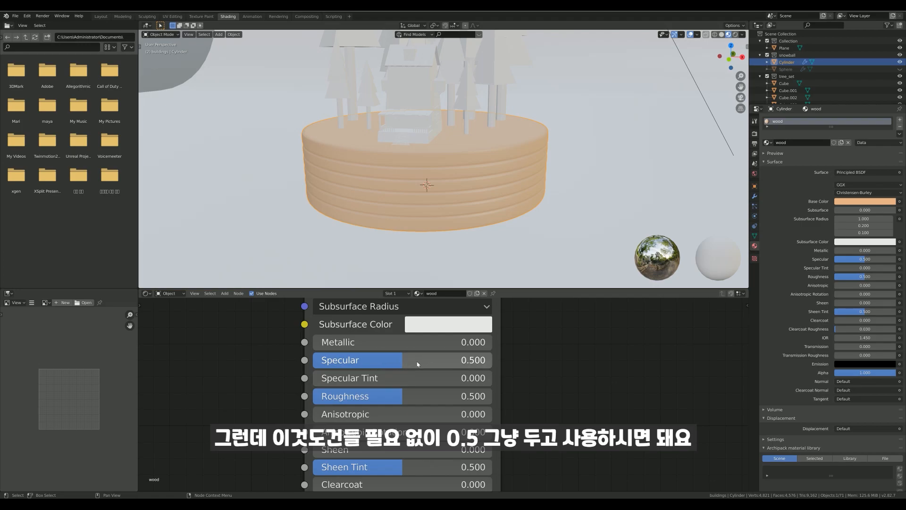
middle_click_drag(533, 412, 543, 363)
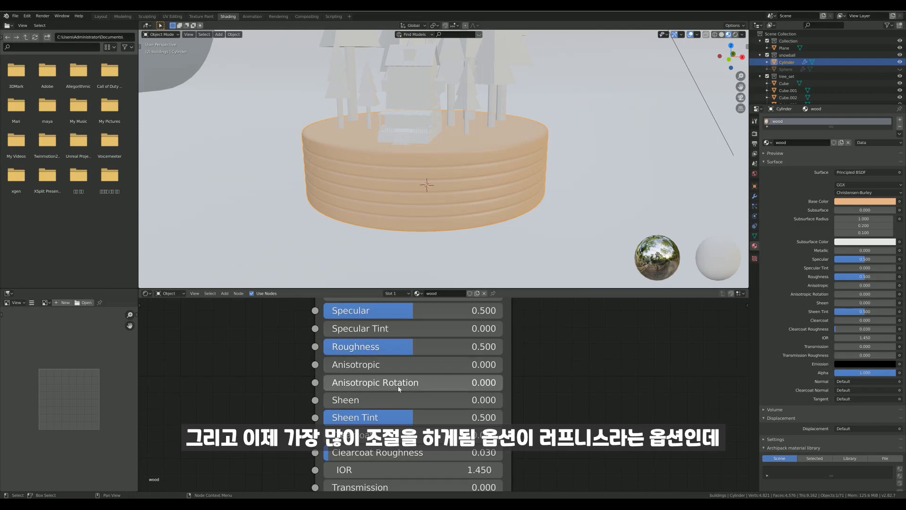
left_click_drag(388, 346, 191, 357)
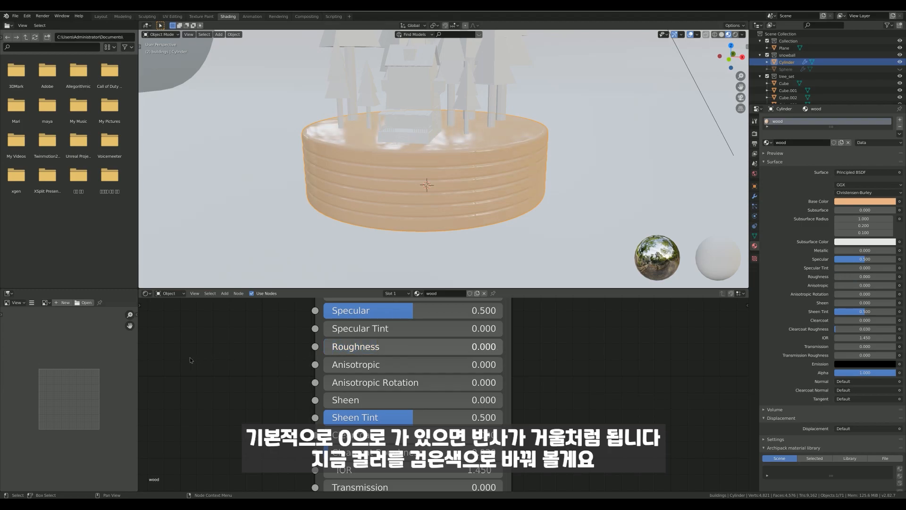
middle_click_drag(392, 191, 443, 189)
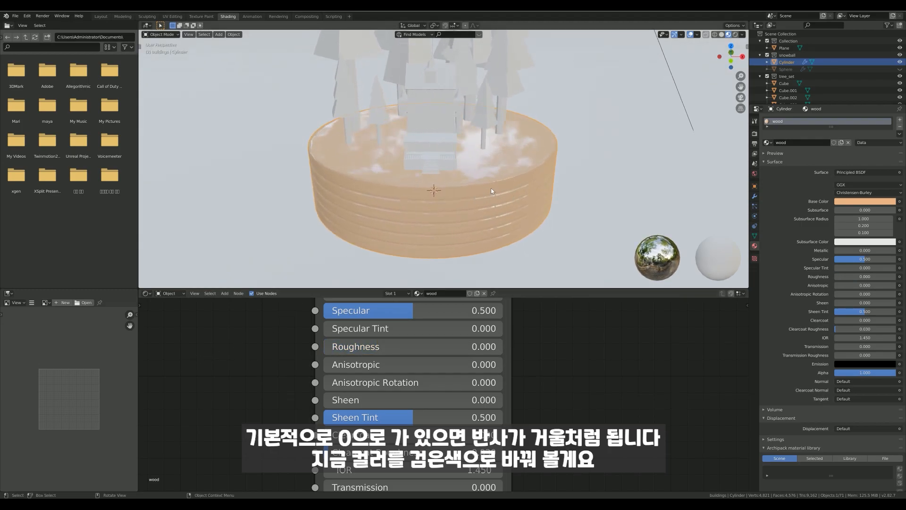
Set the wood material's Base Color to black with V at 0.000, and raise its Roughness to 1.000.
middle_click_drag(467, 315, 459, 415)
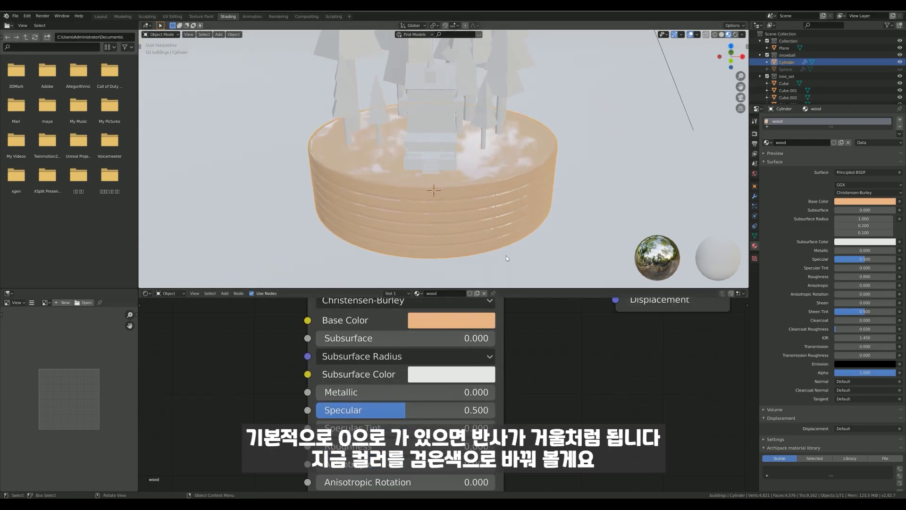
left_click(455, 321)
left_click_drag(550, 197, 552, 222)
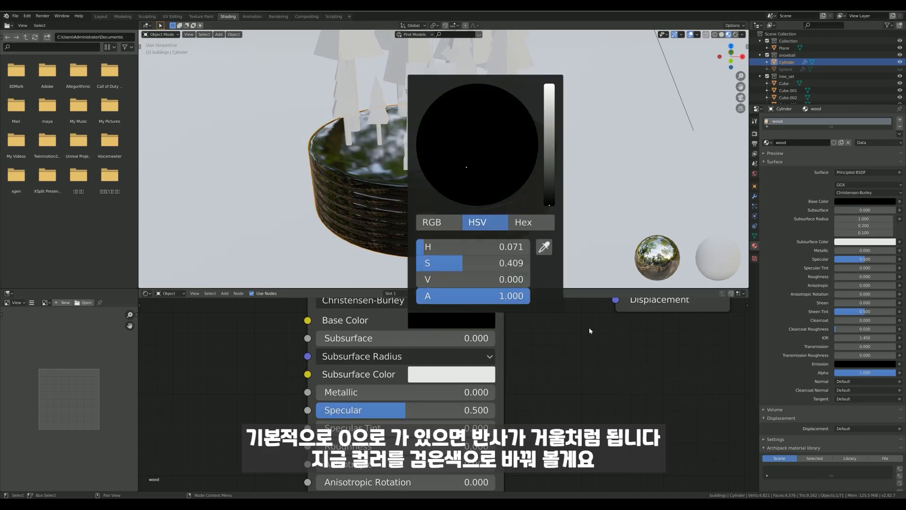
middle_click_drag(481, 213, 668, 238)
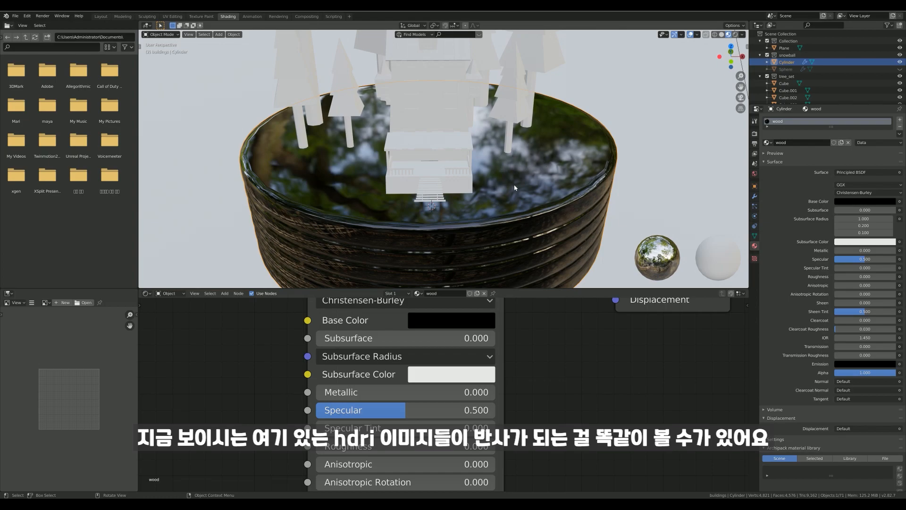
left_click_drag(378, 446, 495, 447)
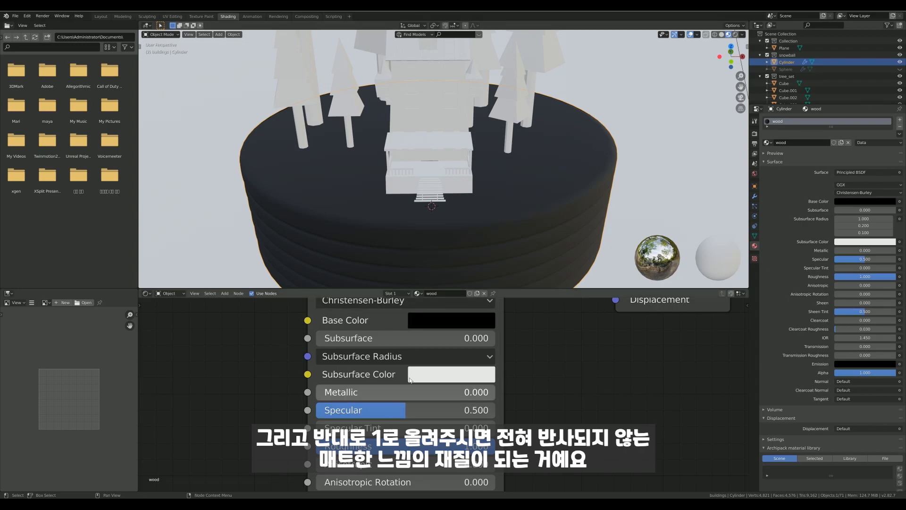
Set Roughness to 0.000 and annotate the base with a smooth surface line and evenly reflected light rays.
left_click(140, 48)
left_click(148, 124)
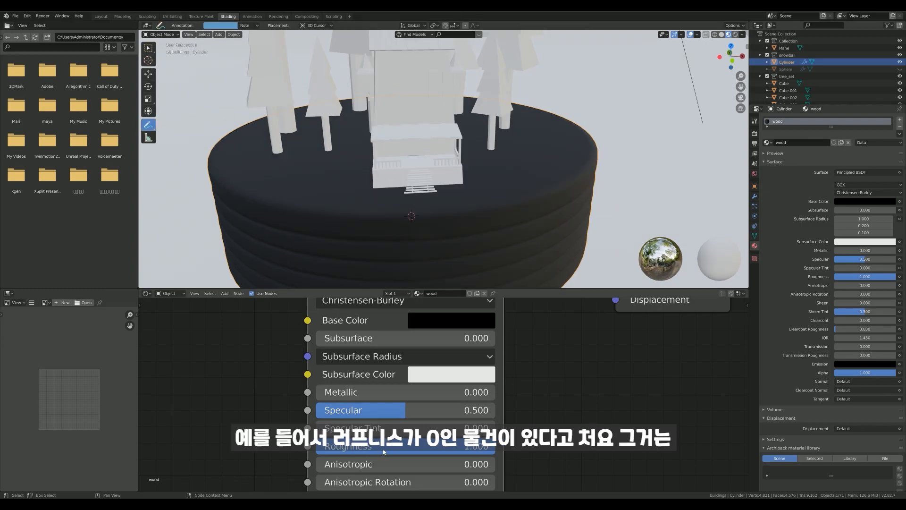
left_click_drag(385, 452, 219, 449)
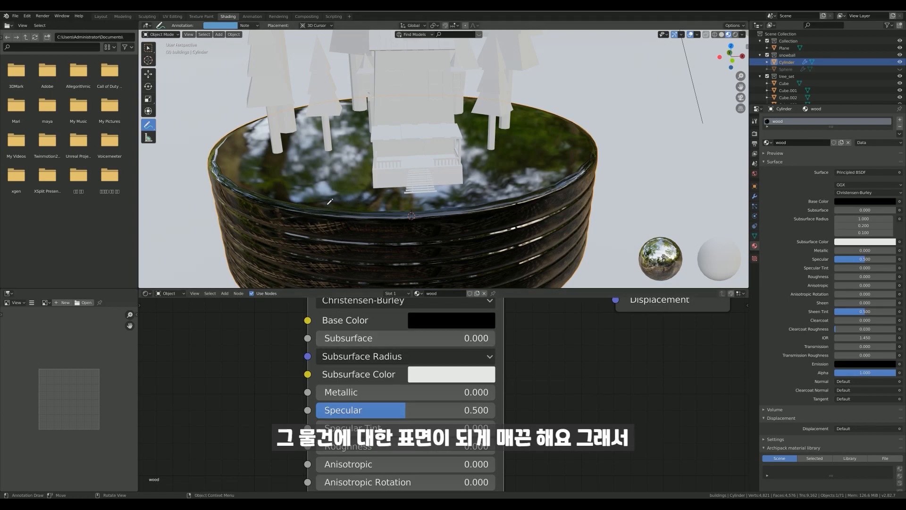
mouse_move(298, 202)
left_mouse_down()
mouse_move(406, 187)
mouse_move(632, 191)
left_mouse_up()
mouse_move(282, 172)
left_mouse_down()
mouse_move(319, 189)
mouse_move(372, 160)
left_mouse_up()
mouse_move(315, 165)
left_mouse_down()
mouse_move(354, 187)
mouse_move(429, 150)
left_mouse_up()
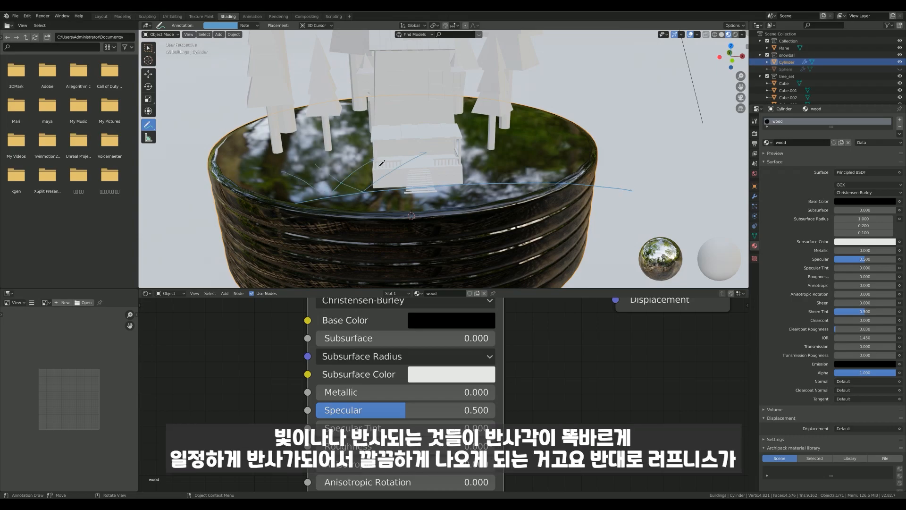
left_click_drag(409, 180, 471, 145)
mouse_move(419, 174)
left_mouse_down()
mouse_move(415, 191)
mouse_move(392, 189)
mouse_move(538, 156)
left_mouse_up()
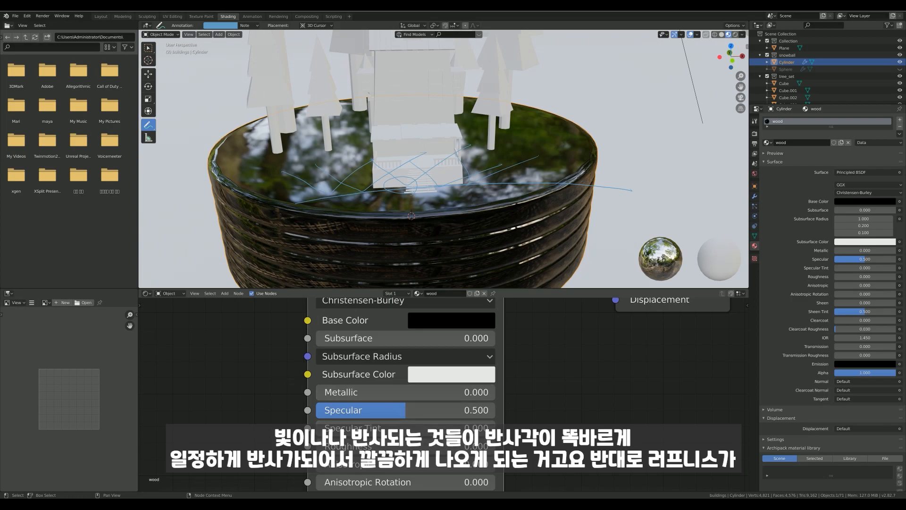
Set Roughness to 1.000 and annotate the base's side with a jagged surface line and scattered light rays.
left_click_drag(336, 451, 484, 447)
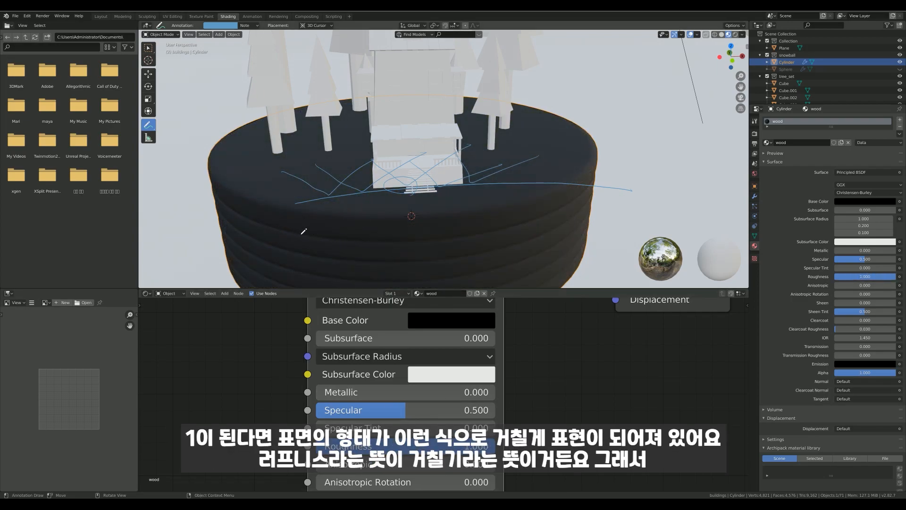
left_click_drag(332, 248, 623, 234)
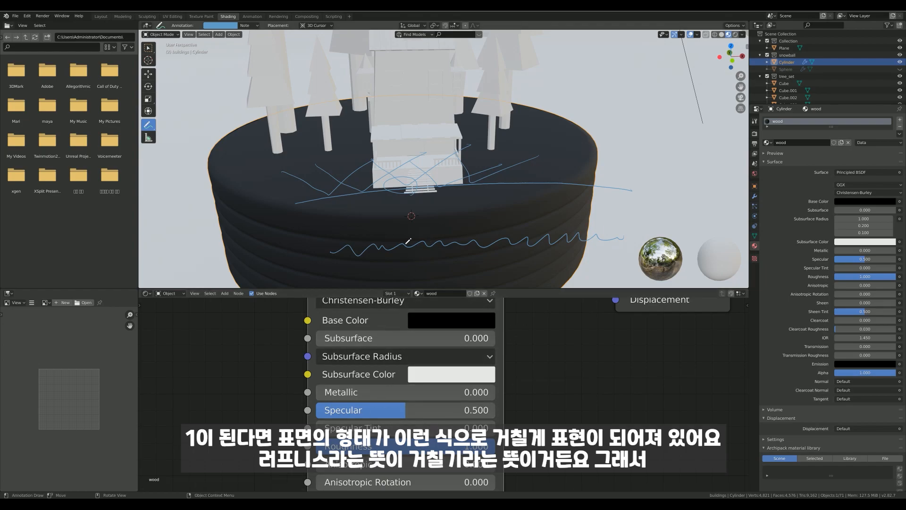
mouse_move(326, 210)
left_mouse_down()
mouse_move(350, 244)
mouse_move(380, 212)
mouse_move(420, 205)
mouse_move(398, 242)
mouse_move(419, 228)
left_mouse_up()
mouse_move(405, 217)
left_mouse_down()
mouse_move(421, 237)
mouse_move(477, 208)
left_mouse_up()
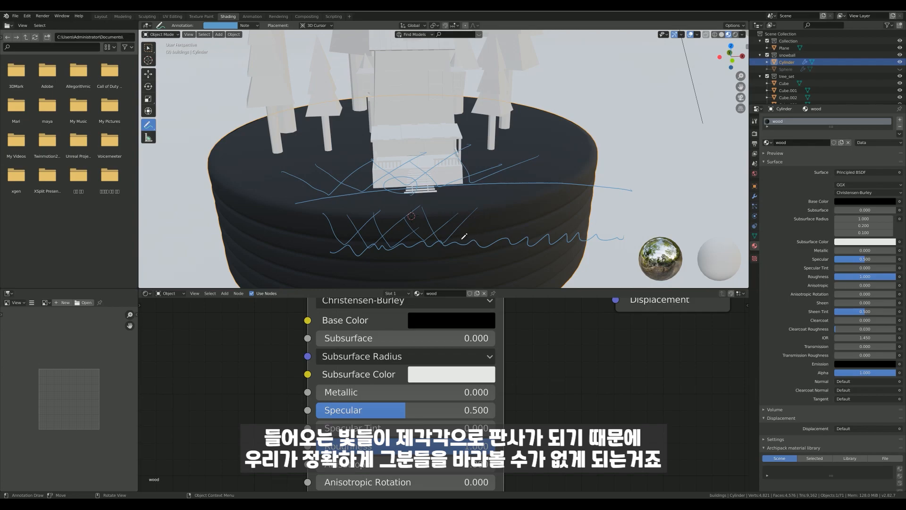
Erase all annotation strokes with the Annotate Eraser and lower the wood material's Roughness to 0.000.
left_click_drag(148, 125, 169, 170)
mouse_move(422, 161)
left_mouse_down()
mouse_move(587, 191)
mouse_move(577, 227)
left_mouse_up()
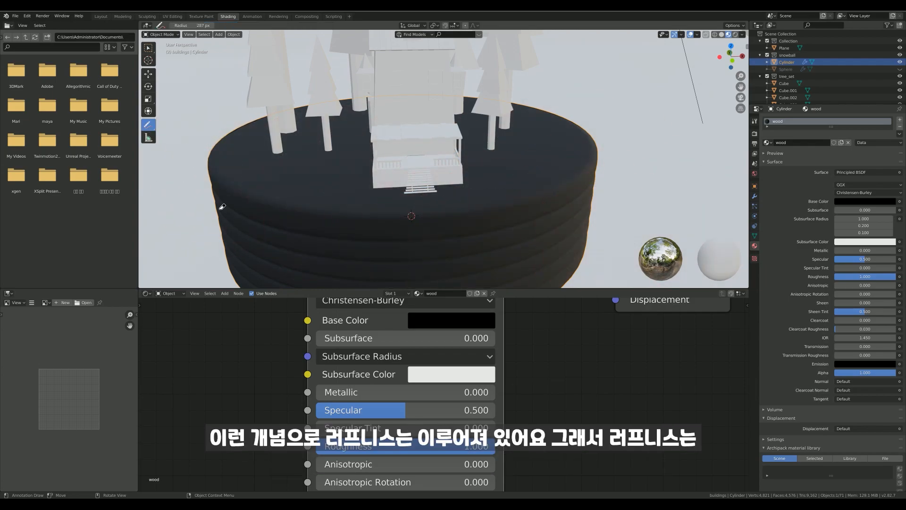
left_click_drag(404, 447, 232, 441)
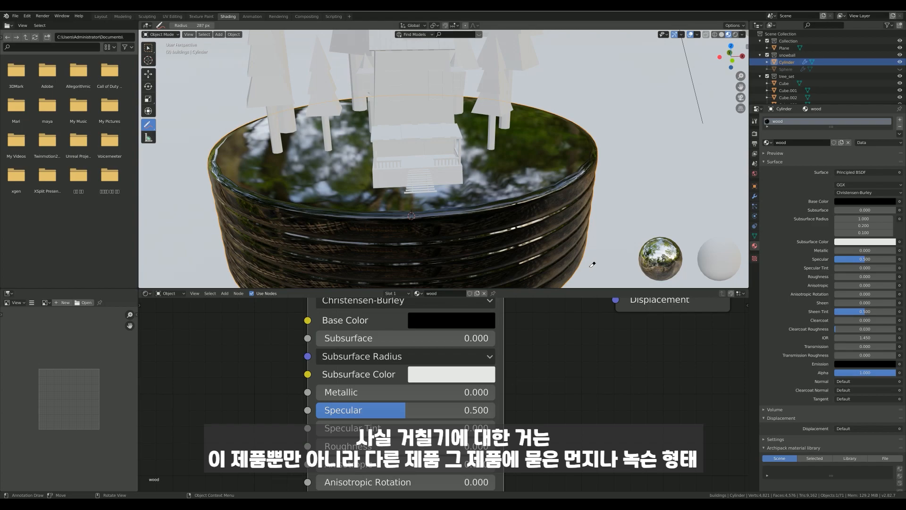
left_click(334, 205, "ctrl")
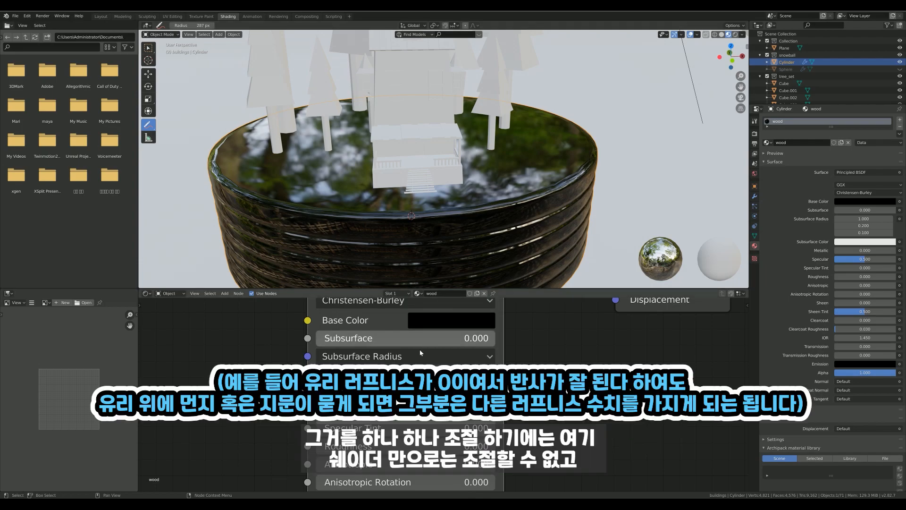
Set the wood material's Roughness to 0.6.
left_click_drag(359, 446, 438, 451)
middle_click_drag(438, 451, 545, 422)
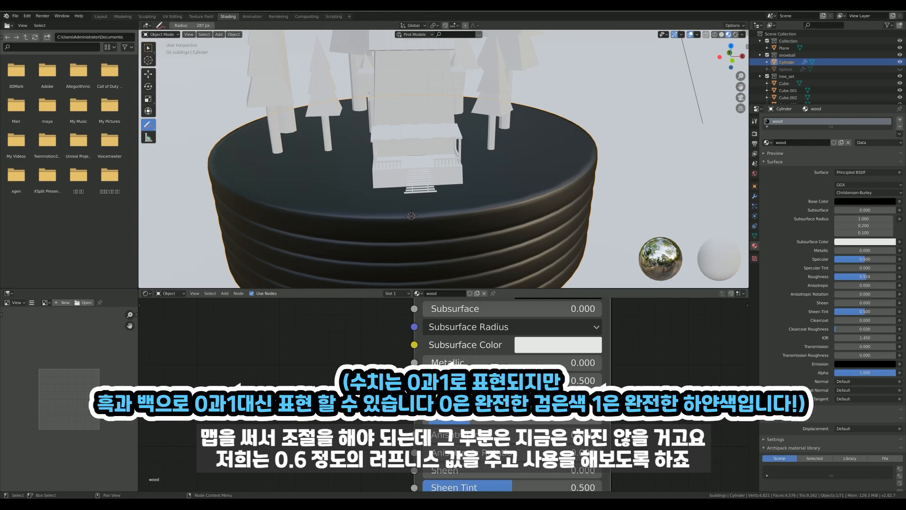
type("0.6")
key("Return")
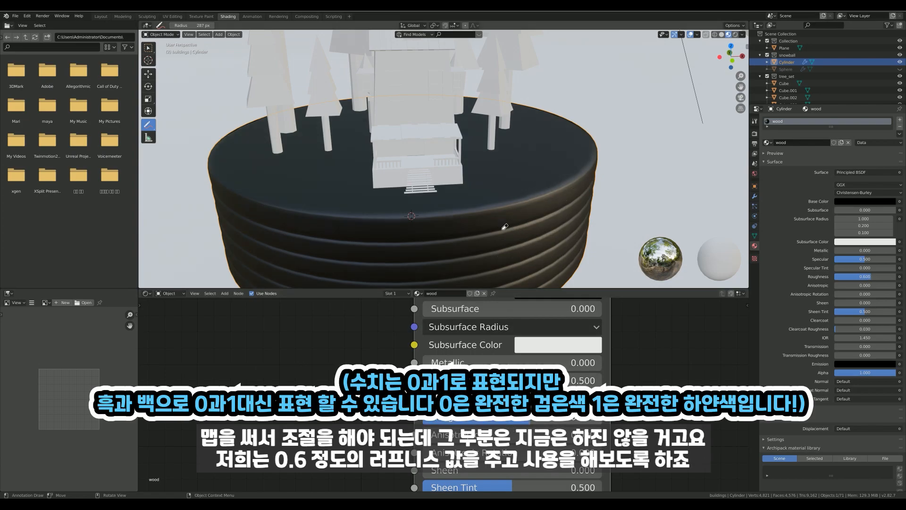
Change the wood material's Base Color from black to a light yellow-orange wood tone.
scroll(505, 206, "down", 1)
scroll(505, 205, "down", 3)
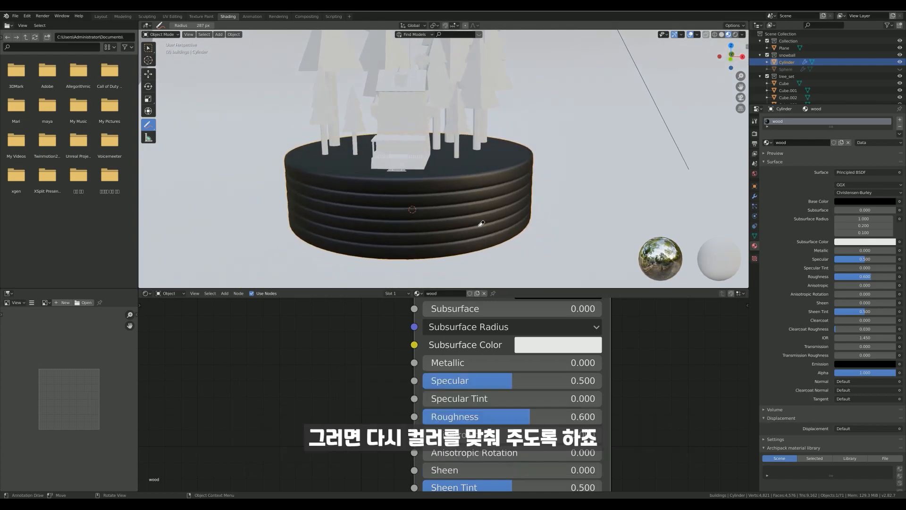
middle_click_drag(341, 336, 335, 406, "ctrl")
middle_click_drag(361, 375, 392, 306, "ctrl")
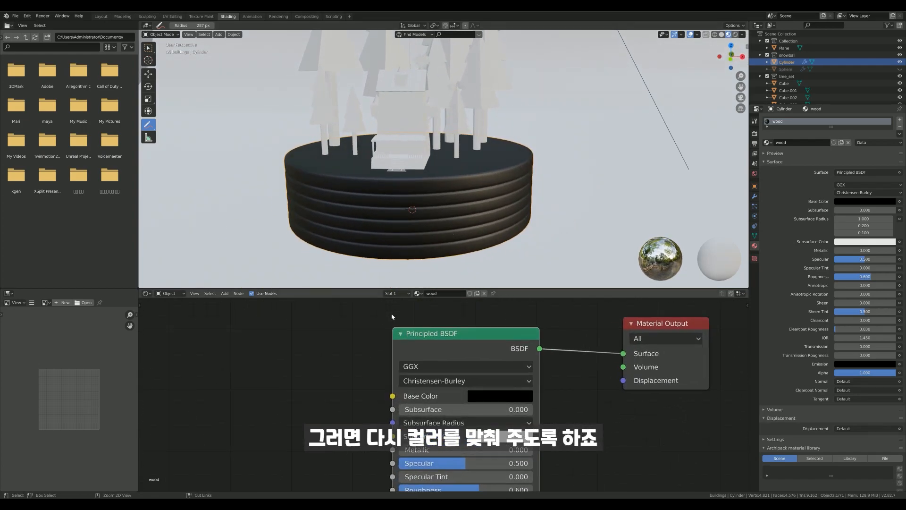
middle_click_drag(371, 340, 340, 342)
scroll(446, 393, "up", 1)
left_click(453, 393)
left_click_drag(564, 254, 565, 179)
left_click_drag(503, 245, 481, 262)
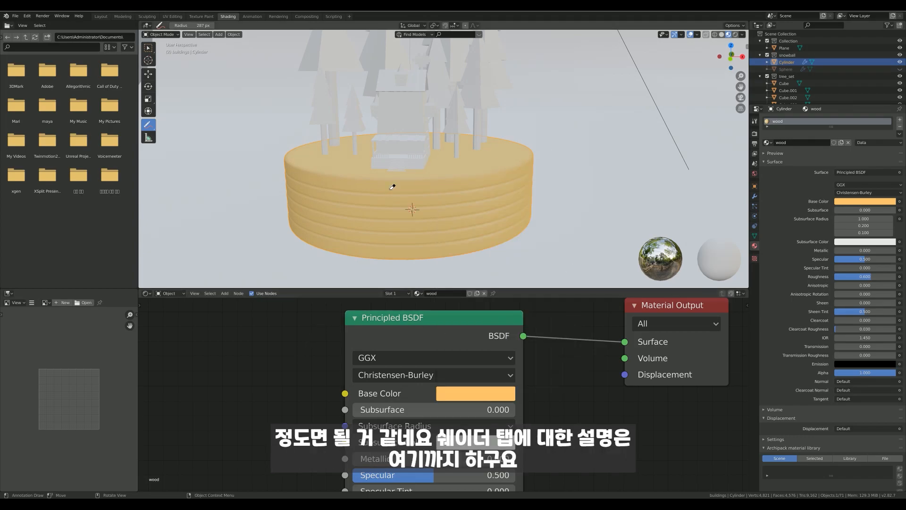
scroll(491, 269, "down", 1)
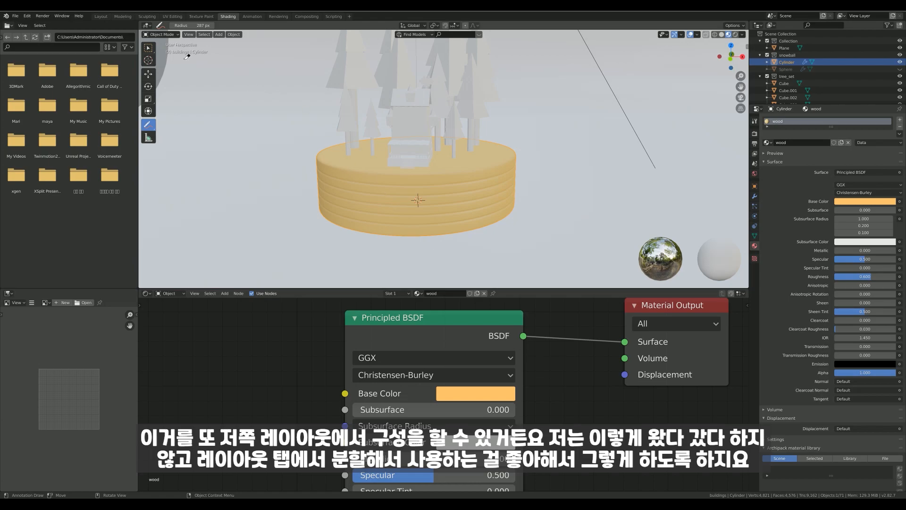
Switch to the Layout workspace and split the 3D viewport into an upper and a lower area, with rendered shading in the upper one.
left_click(101, 17)
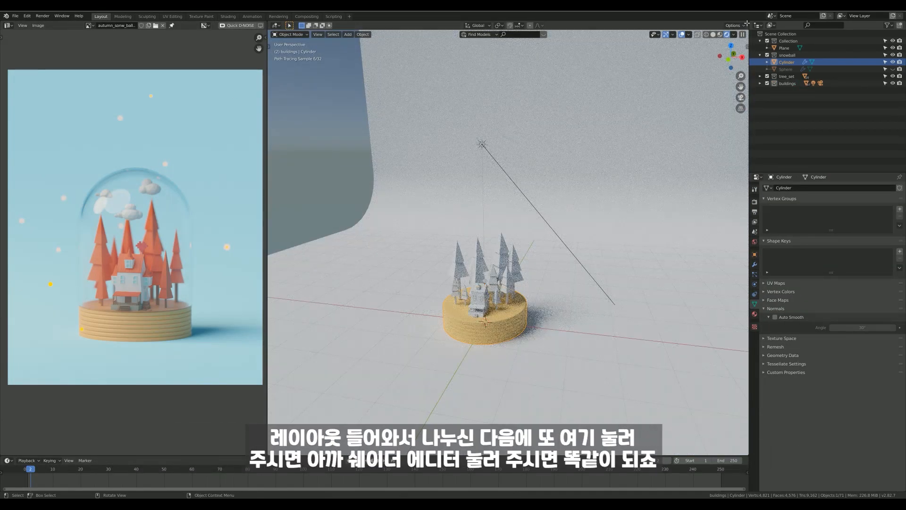
left_click_drag(746, 23, 692, 264)
key("z")
left_click(563, 91)
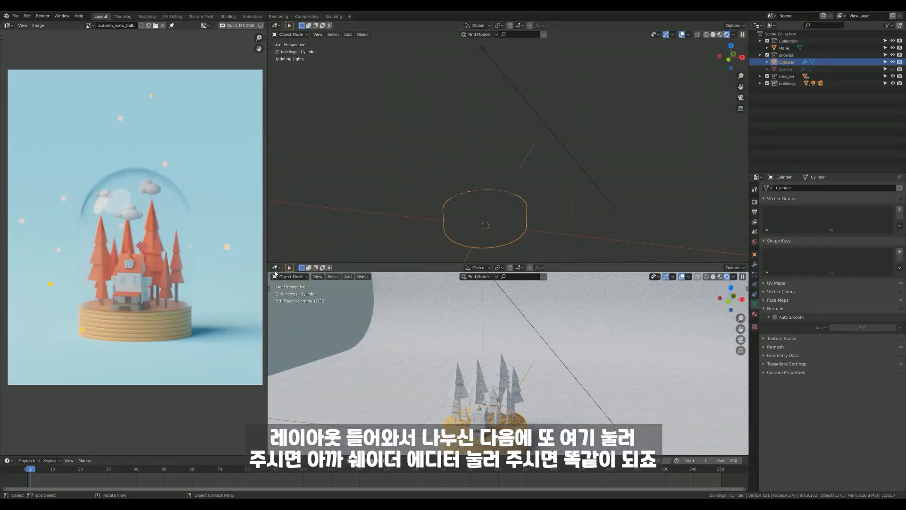
Turn the lower viewport area into a Shader Editor with the wood material's nodes in close view.
left_click(276, 268)
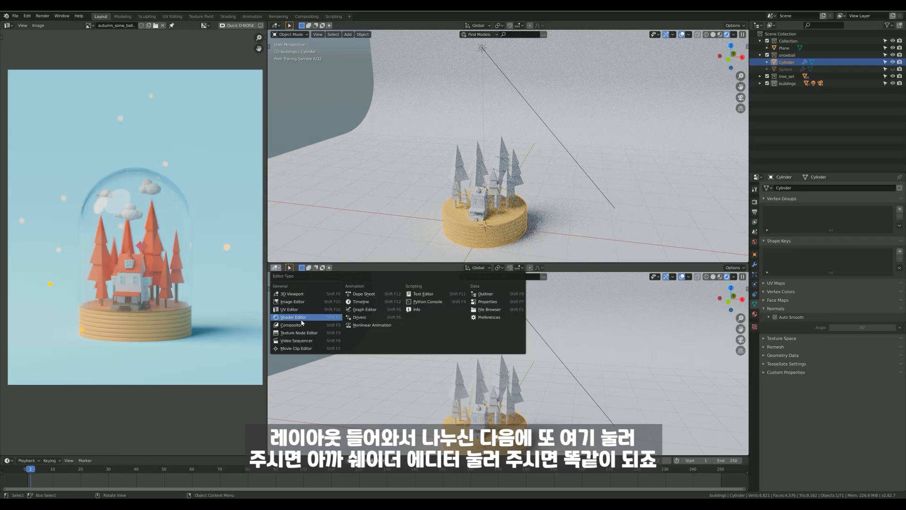
left_click(299, 319)
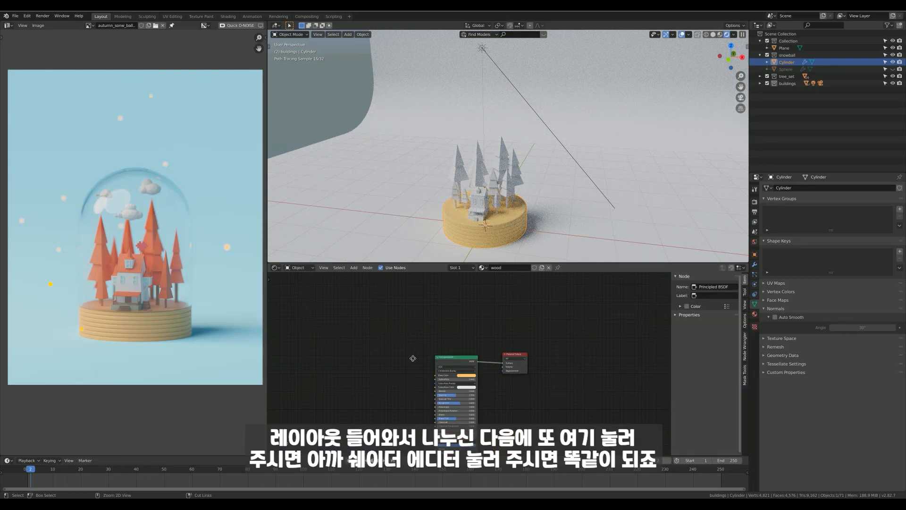
middle_click_drag(438, 283, 569, 308, "ctrl")
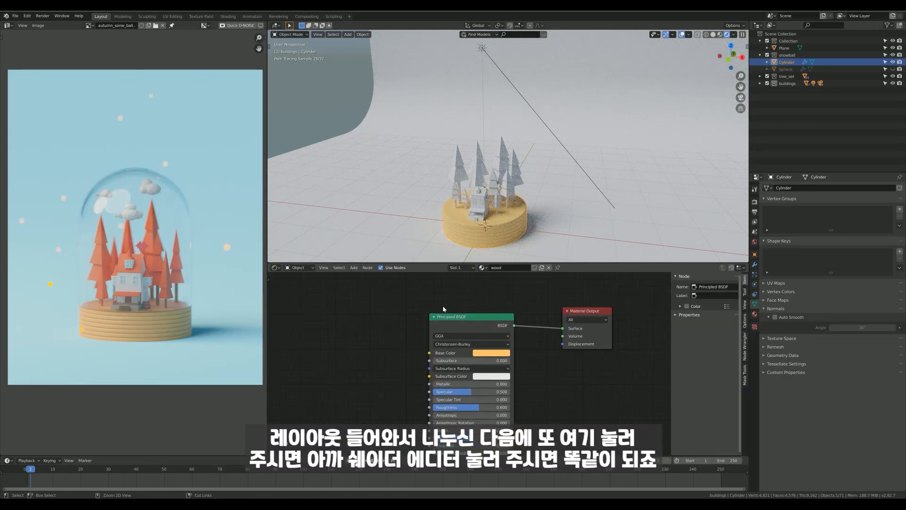
Show the base's material properties and slightly darken the wood material's Base Color in the Shader Editor.
left_click(754, 314)
middle_click_drag(443, 246, 470, 161)
middle_click_drag(472, 208, 458, 183, "ctrl")
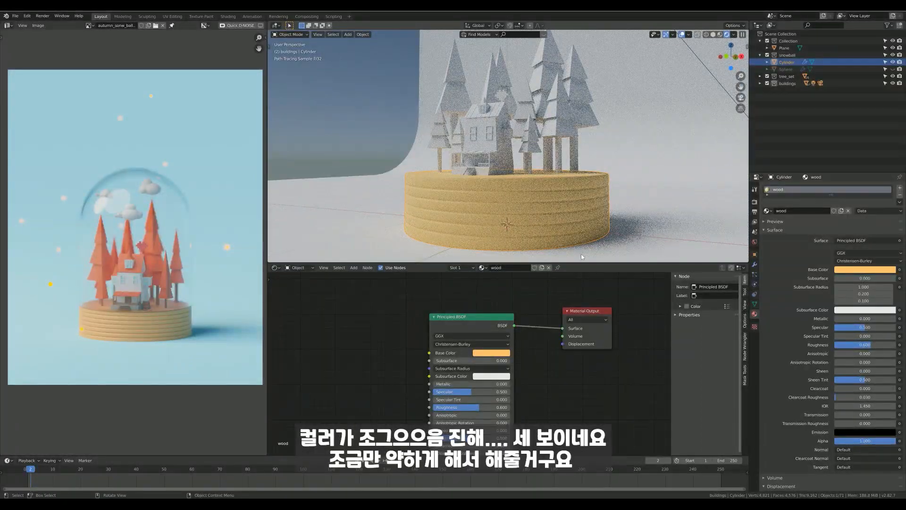
left_click(491, 354)
left_click_drag(535, 256, 535, 260)
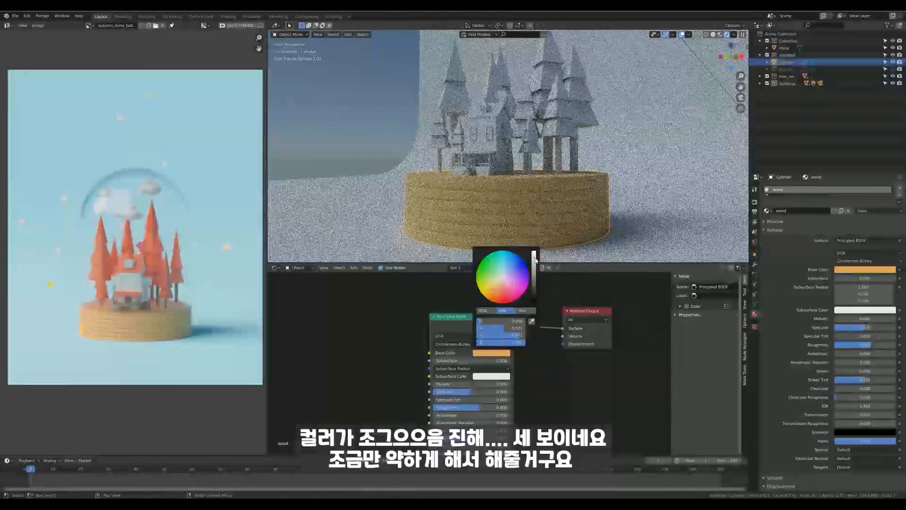
middle_click_drag(508, 221, 524, 220)
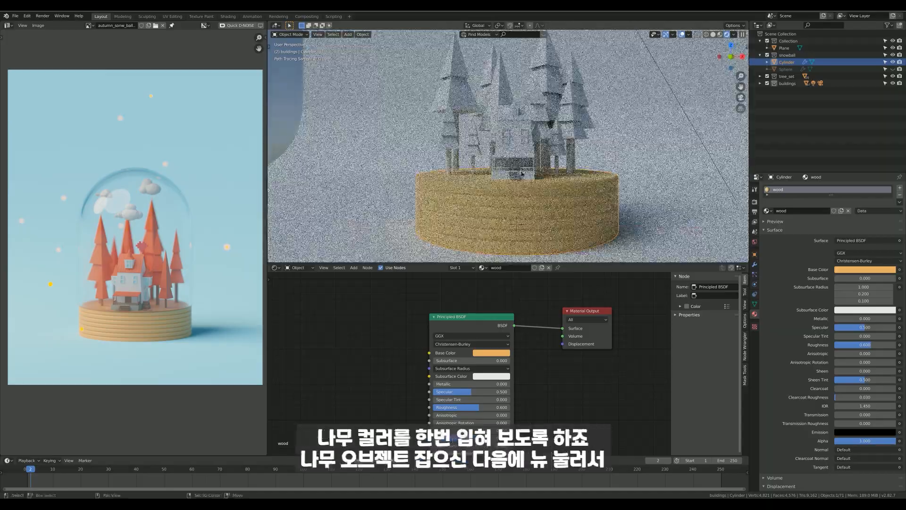
Create a new material on the foliage of the tree beside the house and name it wood_leaf.
middle_click_drag(524, 189, 533, 189)
scroll(532, 189, "up", 5)
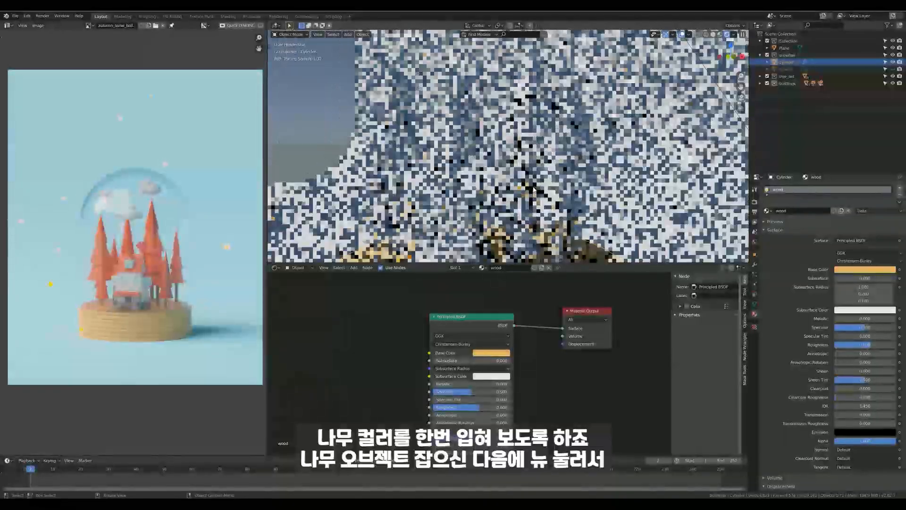
left_click(530, 189)
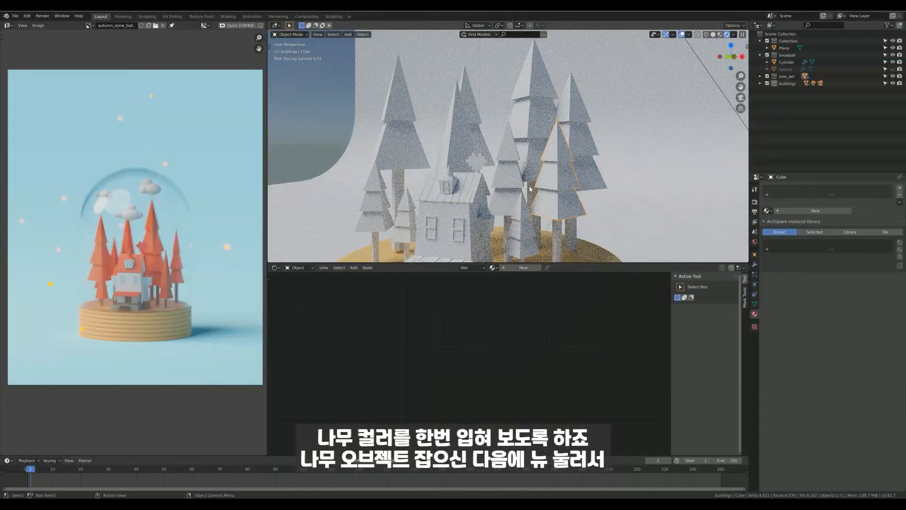
left_click(815, 210)
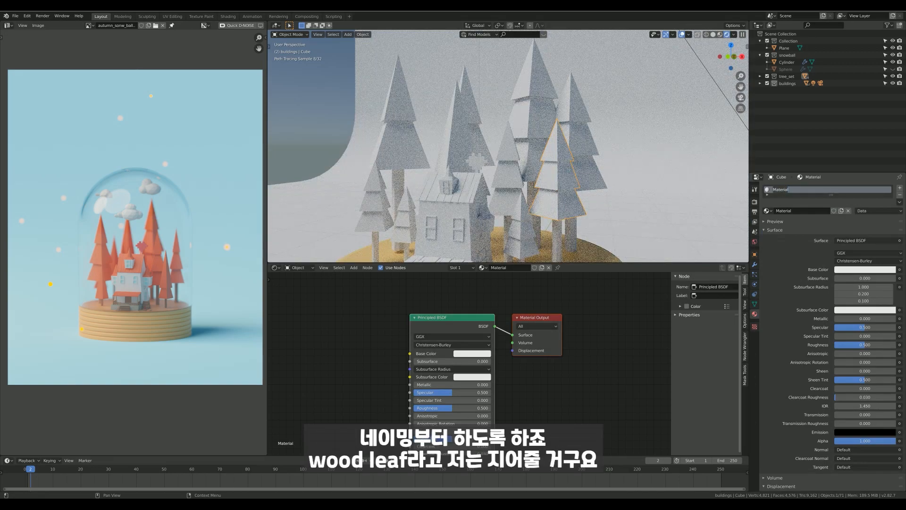
type("wood_leaf")
key("Return")
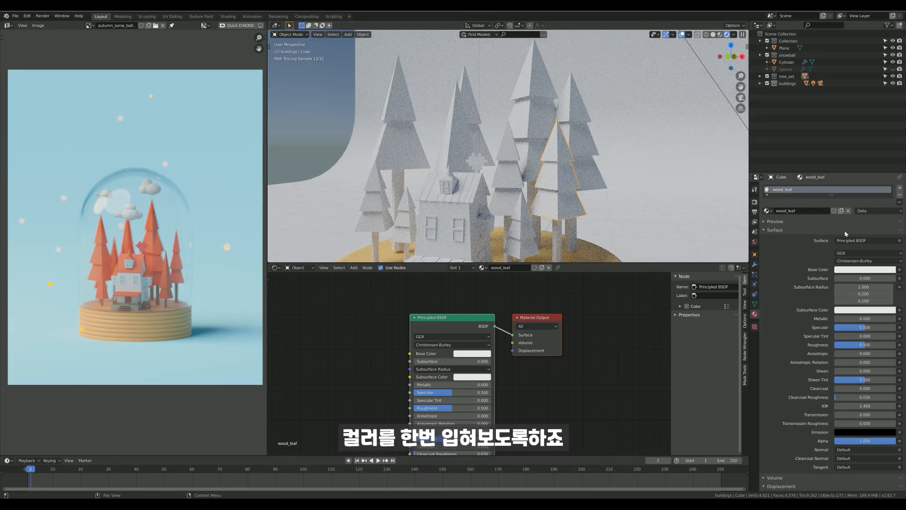
Change the wood_leaf material's Base Color from white to a saturated orange-red.
left_click(843, 269)
left_click(858, 211)
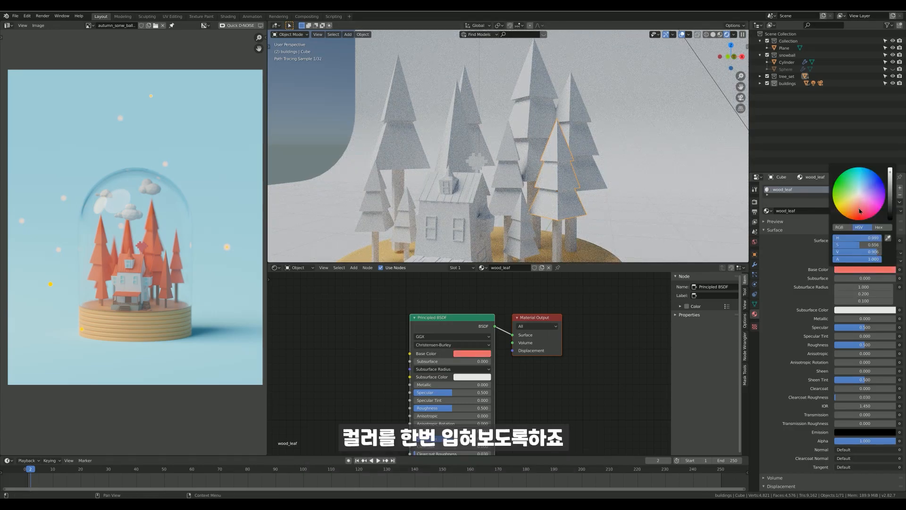
left_click_drag(858, 211, 857, 213)
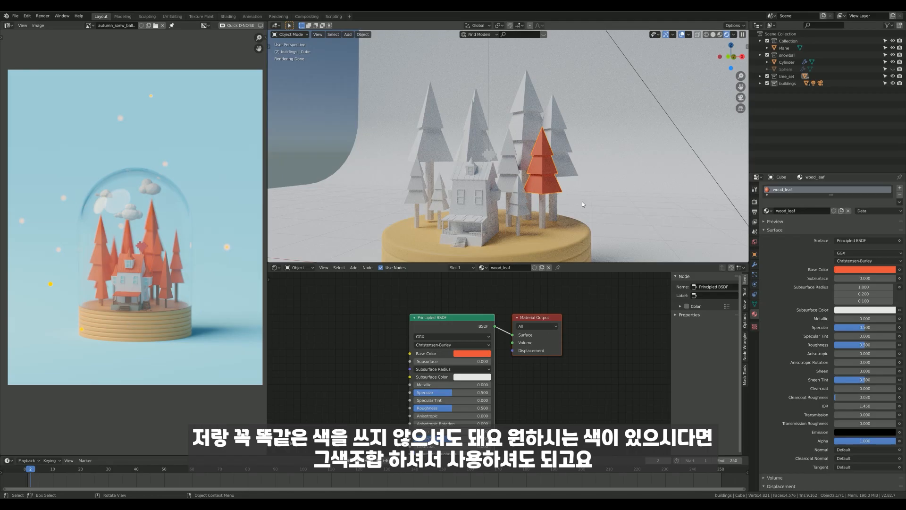
Give the foliage of the small tree in front of the orange-red one the existing wood_leaf material.
scroll(542, 207, "up", 5)
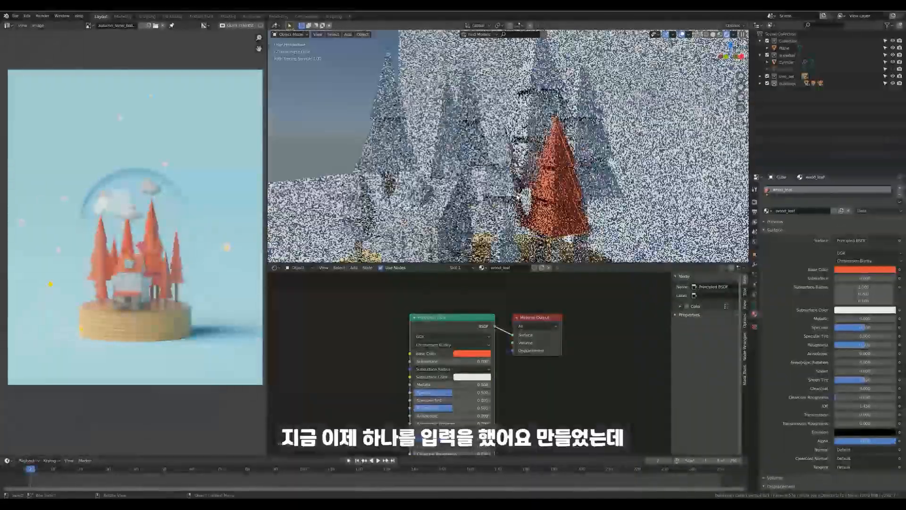
scroll(523, 207, "down", 3)
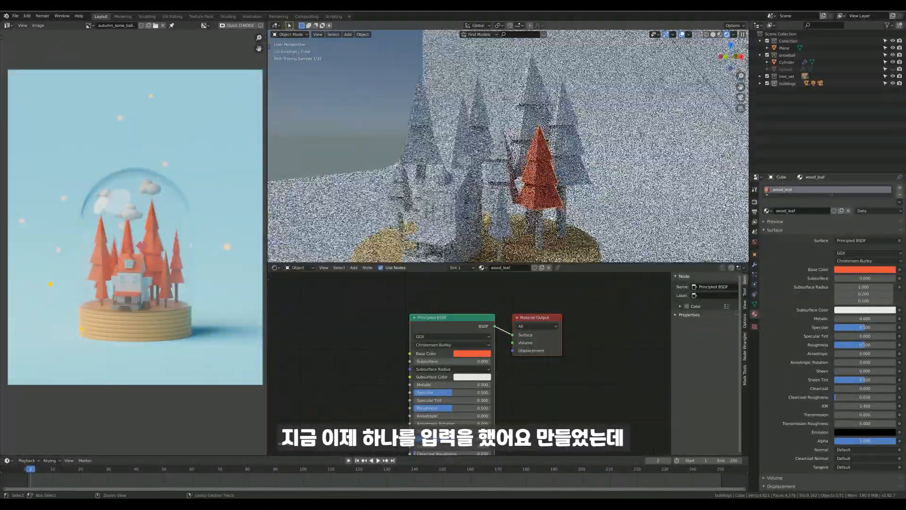
left_click(498, 180)
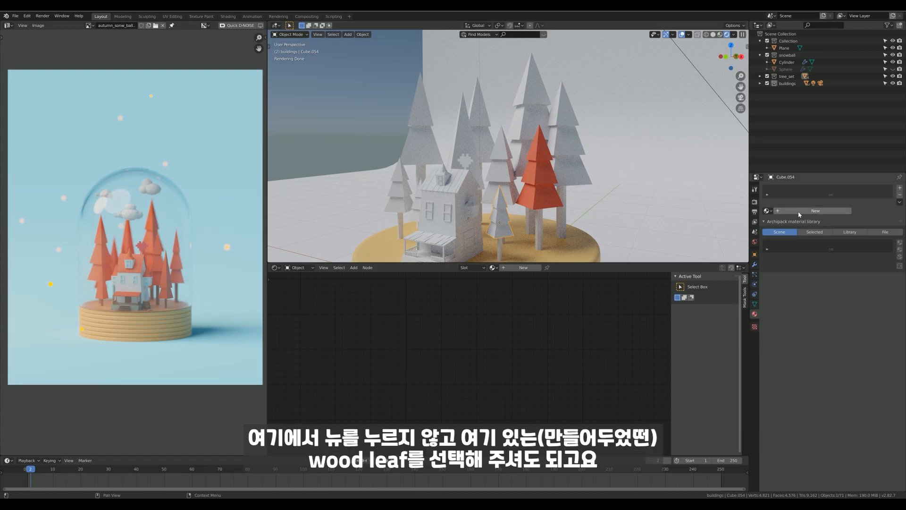
left_click(768, 211)
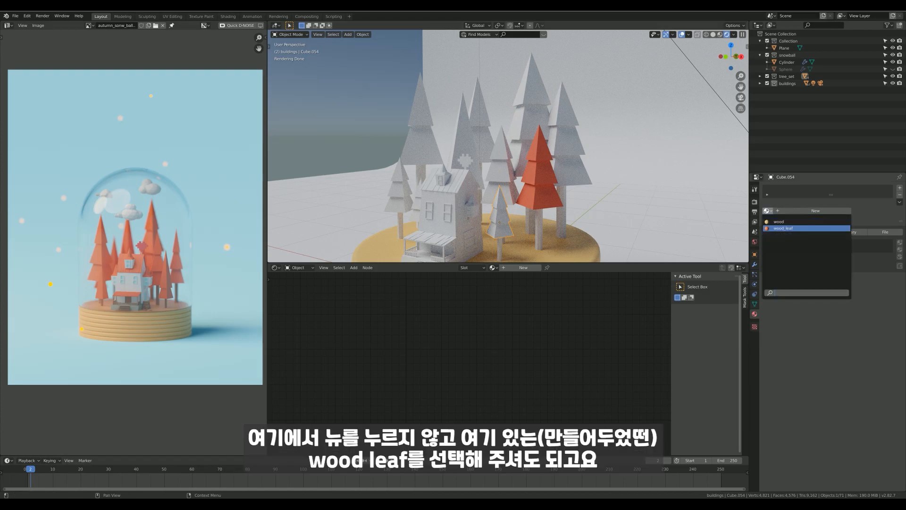
left_click(781, 229)
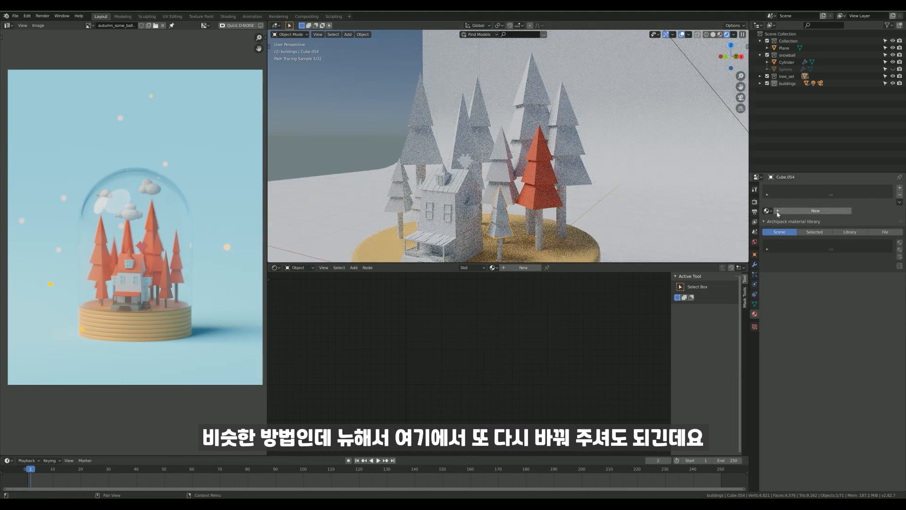
left_click(812, 210)
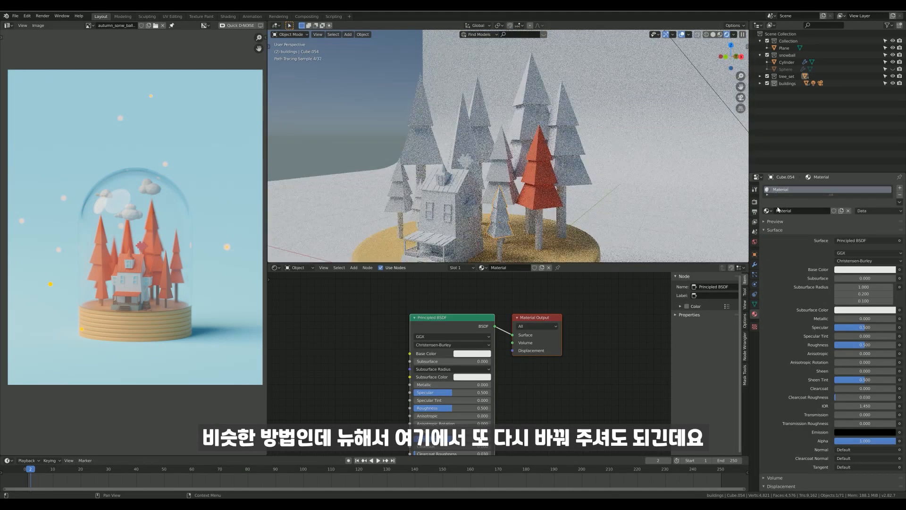
left_click(767, 211)
left_click(783, 235)
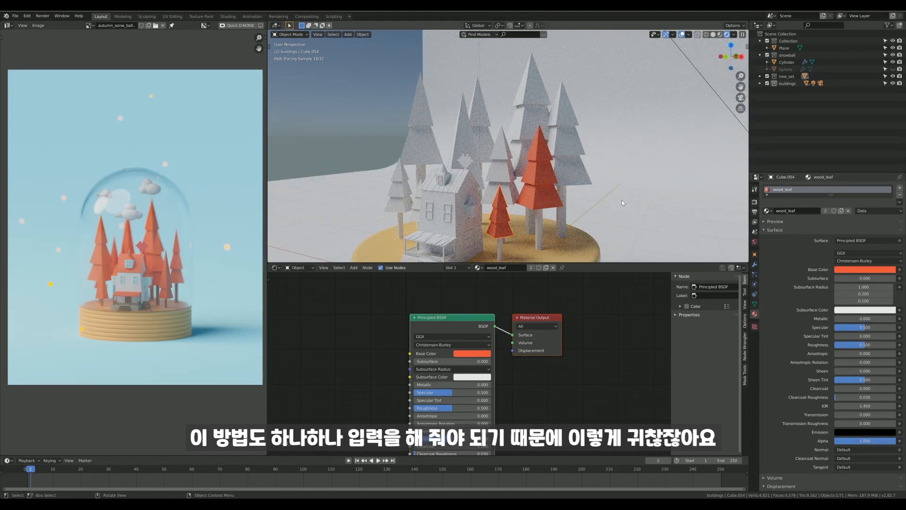
Select the remaining white tree foliage with the orange-red tree as the active object, and link its materials to all of them.
left_click(482, 202)
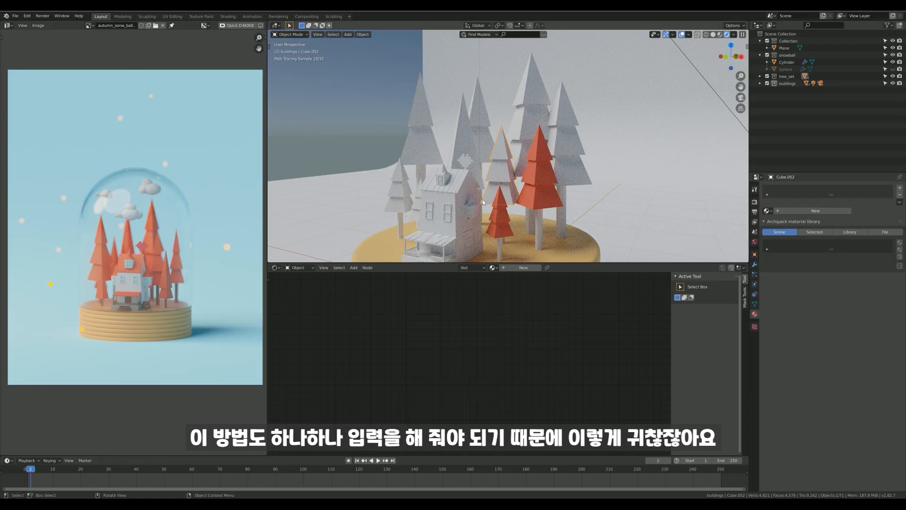
mouse_move(490, 206)
middle_mouse_down()
mouse_move(503, 236)
mouse_move(498, 198)
mouse_move(522, 166)
middle_mouse_up()
left_click(518, 165)
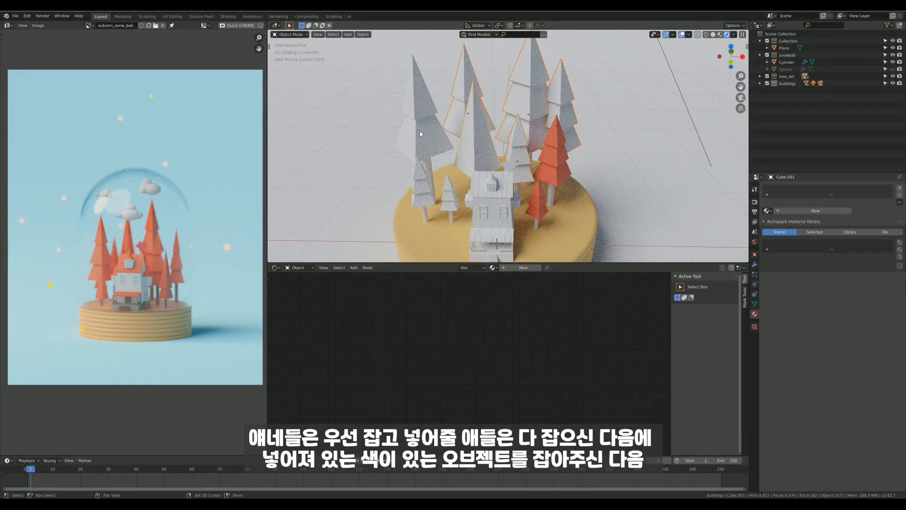
left_click(423, 187, "shift")
left_click(446, 199, "shift")
left_click(554, 182)
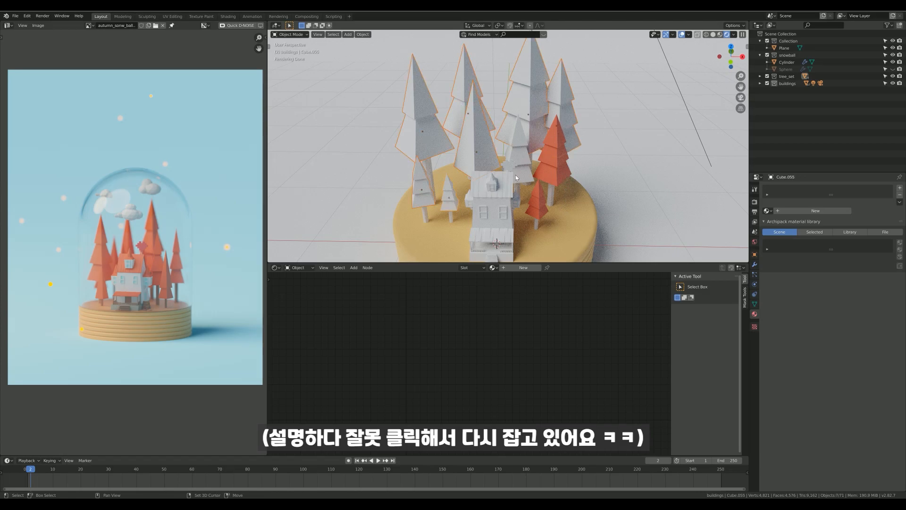
left_click(560, 166, "shift")
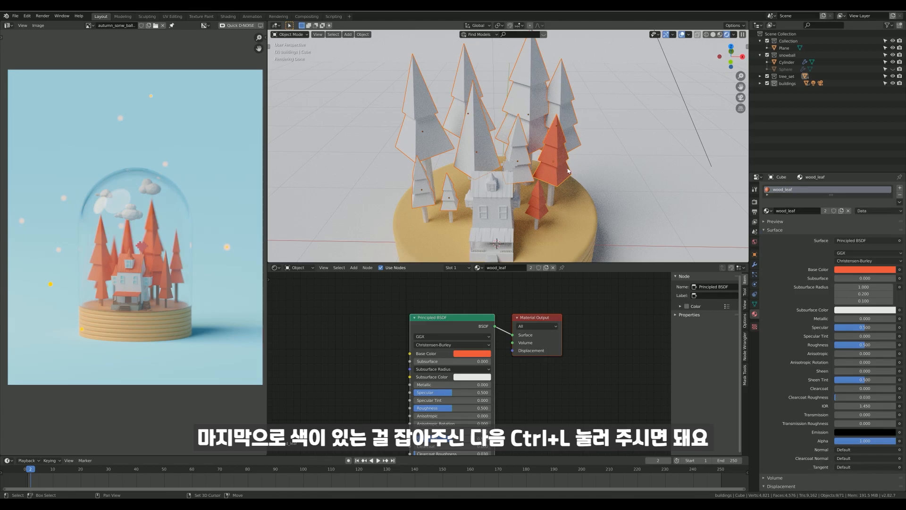
key("ctrl+l")
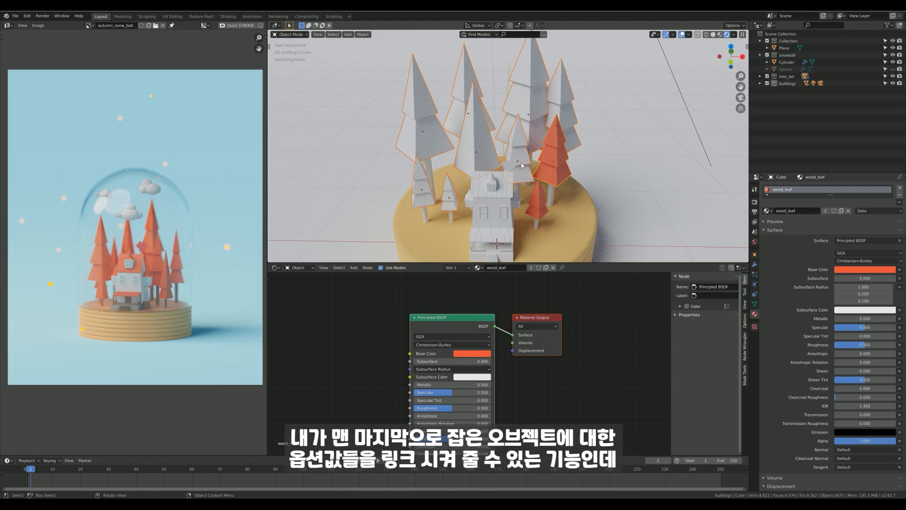
key("ctrl+l")
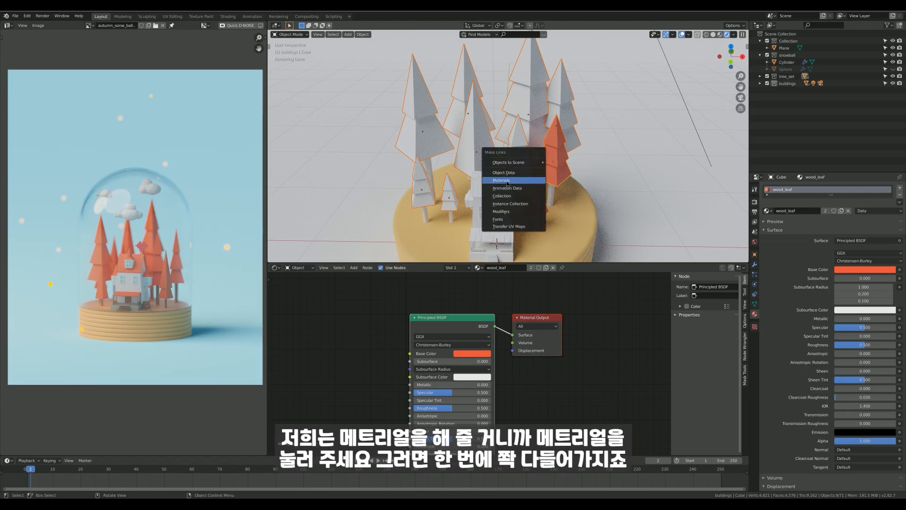
left_click(507, 181)
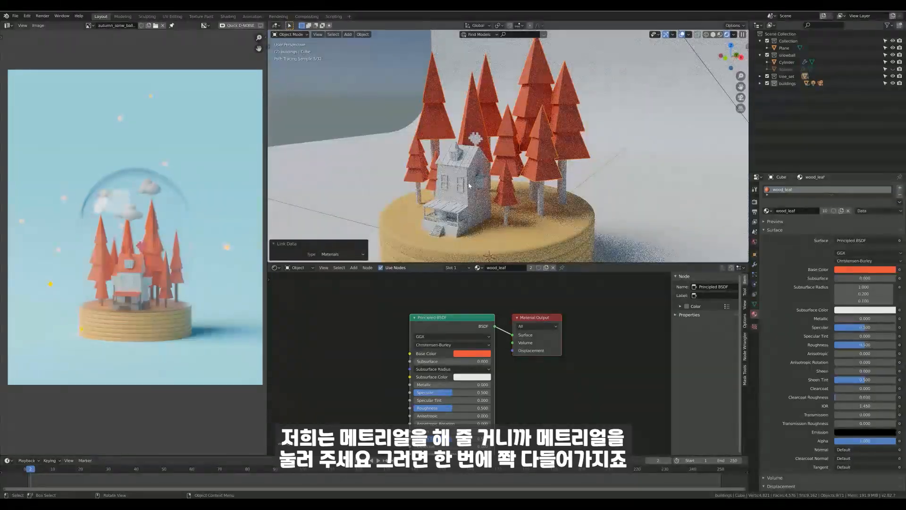
Assign the existing wood_leaf material to the house's porch roof.
scroll(470, 185, "up", 6)
middle_click_drag(495, 168, 528, 148, "shift")
left_click(495, 134)
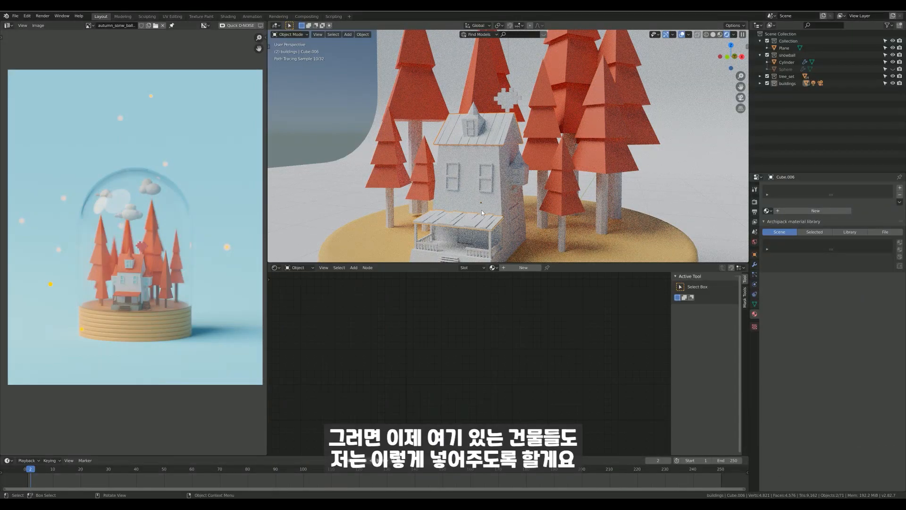
left_click(768, 211)
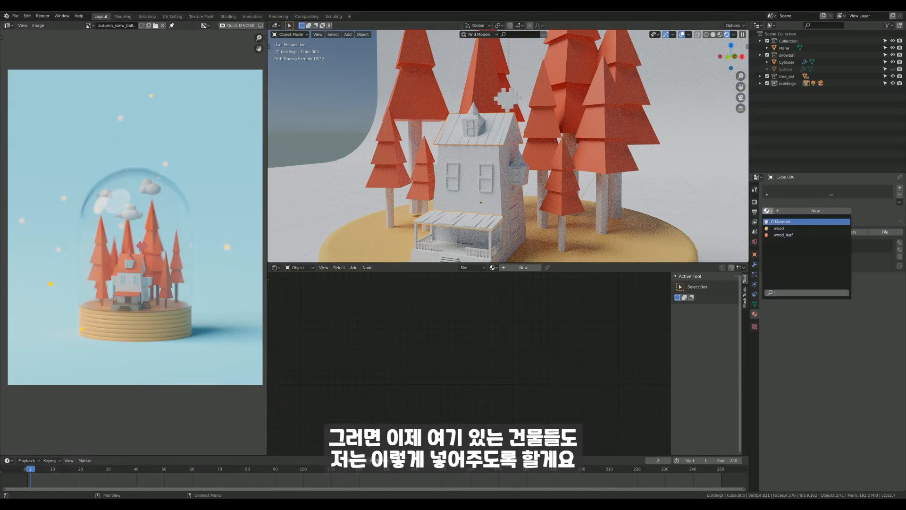
left_click(783, 235)
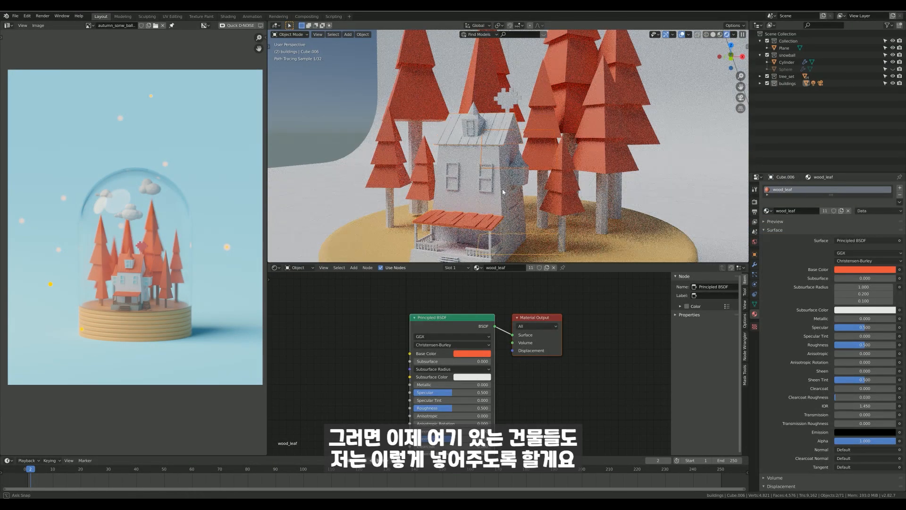
Assign the existing wood_leaf material to the house's main roof.
middle_click_drag(503, 191, 536, 202)
left_click(540, 158)
left_click(768, 210)
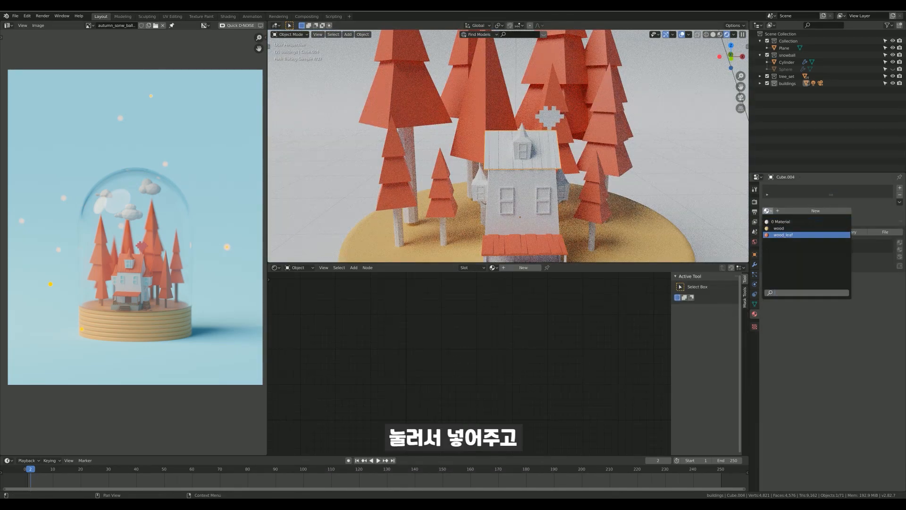
left_click(783, 235)
left_click(694, 202)
Assign the existing wood_leaf material to the dormer on the main roof.
middle_click_drag(514, 206, 533, 171)
left_click(528, 173)
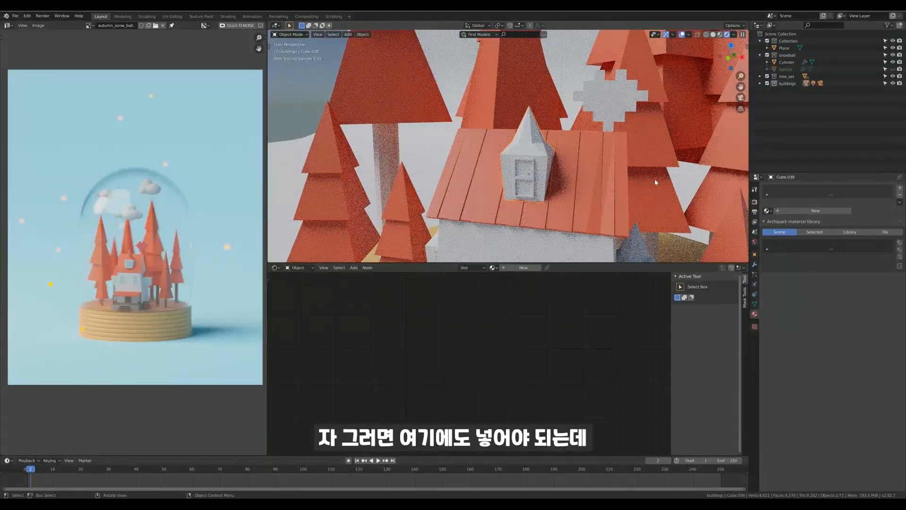
left_click(767, 211)
left_click(783, 235)
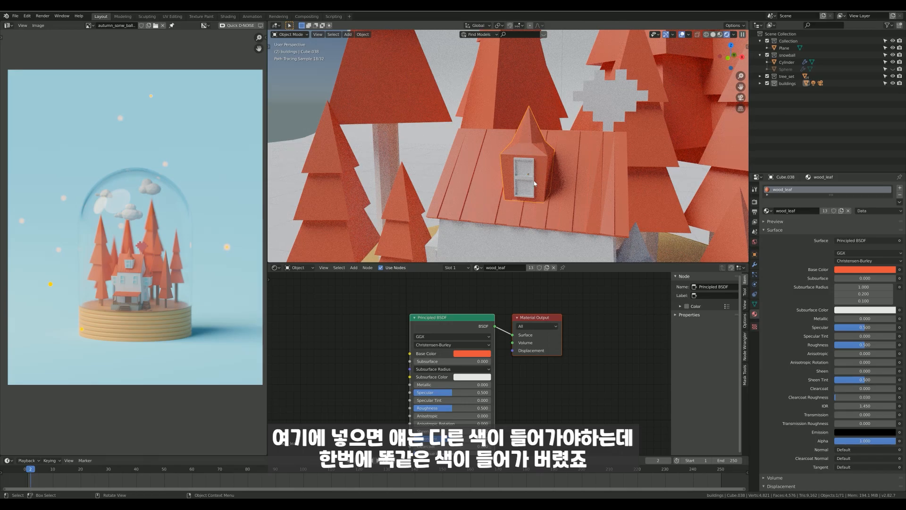
Add a second material slot to the dormer with a new material named base.
middle_click_drag(509, 188, 535, 185)
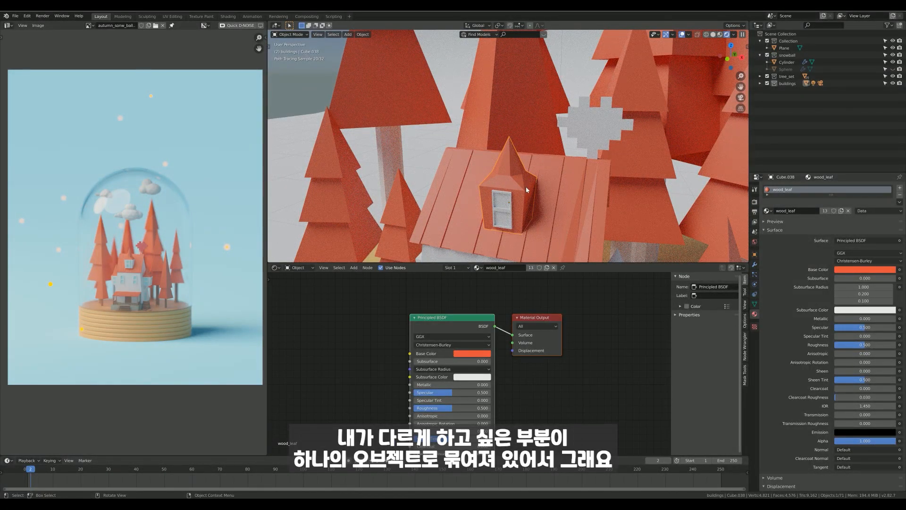
middle_click_drag(509, 221, 511, 198)
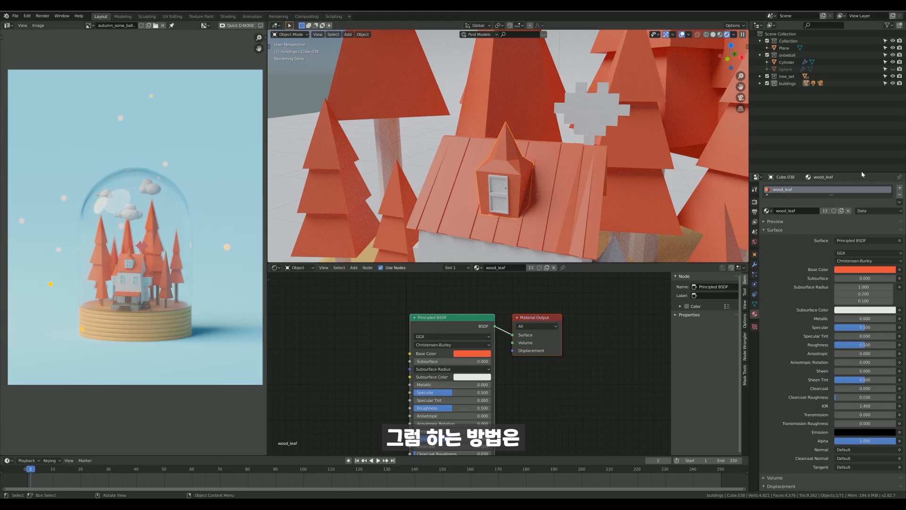
left_click(899, 188)
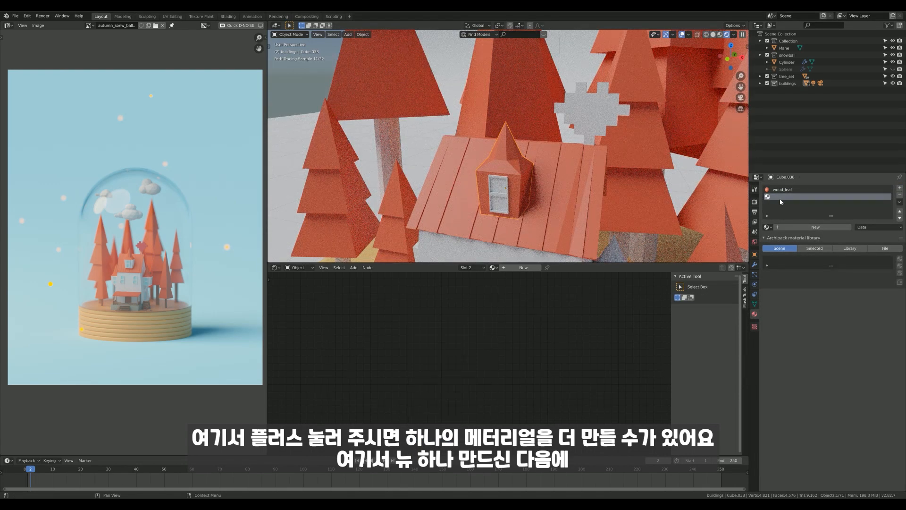
left_click(816, 227)
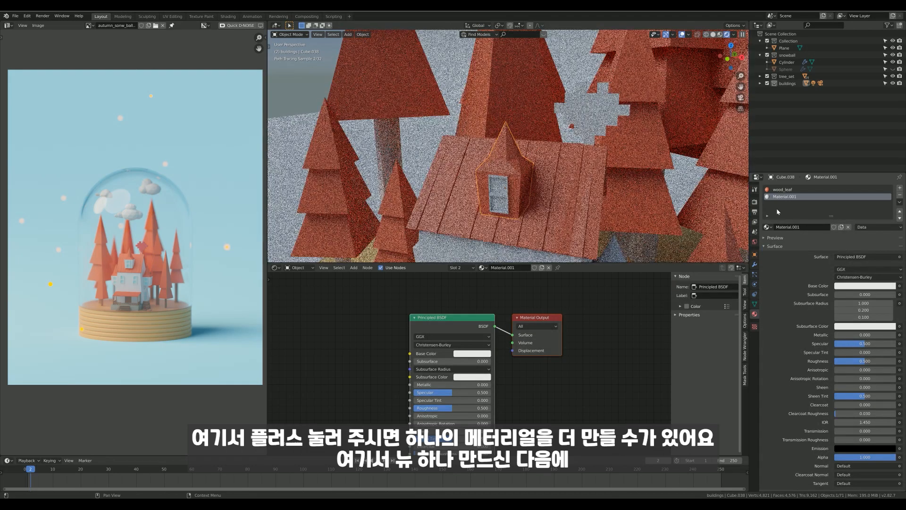
double_click(782, 197)
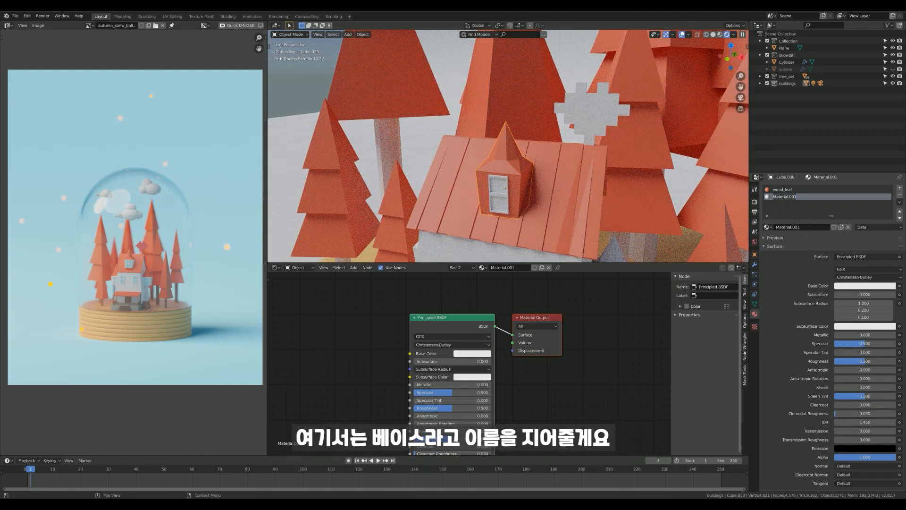
key("Return")
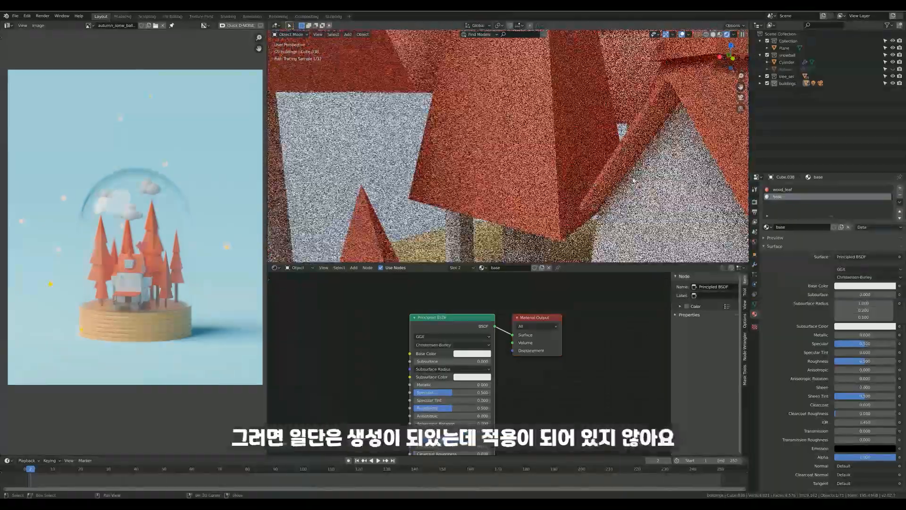
Assign the base material to the dormer's wall faces, leaving its pointed roof in wood_leaf.
scroll(507, 147, "up", 5)
scroll(522, 183, "down", 5)
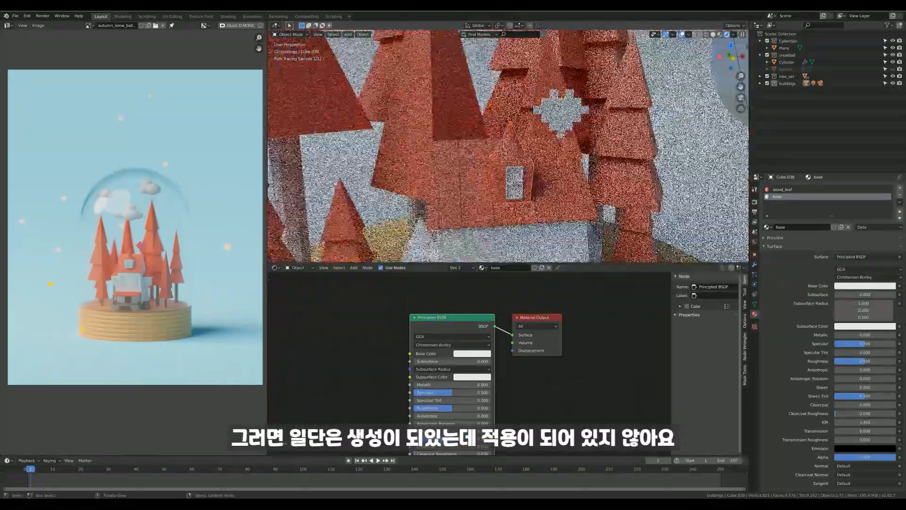
mouse_move(522, 183)
middle_mouse_down()
mouse_move(513, 195)
mouse_move(521, 199)
mouse_move(519, 175)
middle_mouse_up()
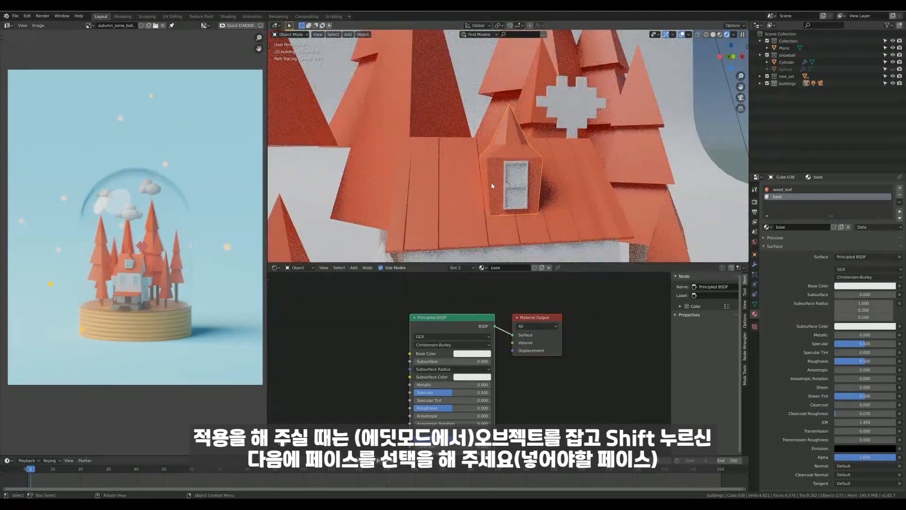
key("Tab")
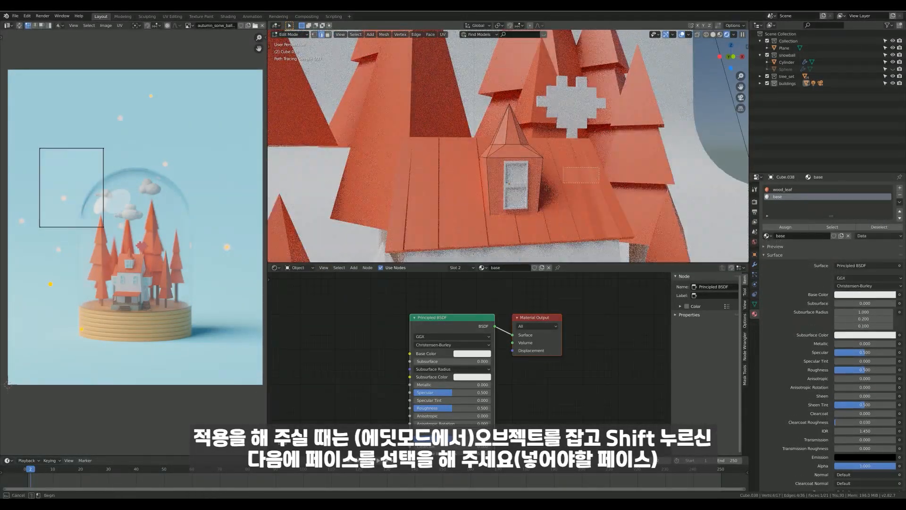
left_click_drag(428, 221, 426, 221)
key("3")
left_click_drag(585, 168, 453, 214)
middle_click_drag(472, 207, 489, 177)
left_click(417, 182, "shift")
scroll(448, 179, "down", 2)
scroll(472, 188, "up", 3)
left_click(435, 164, "alt+shift")
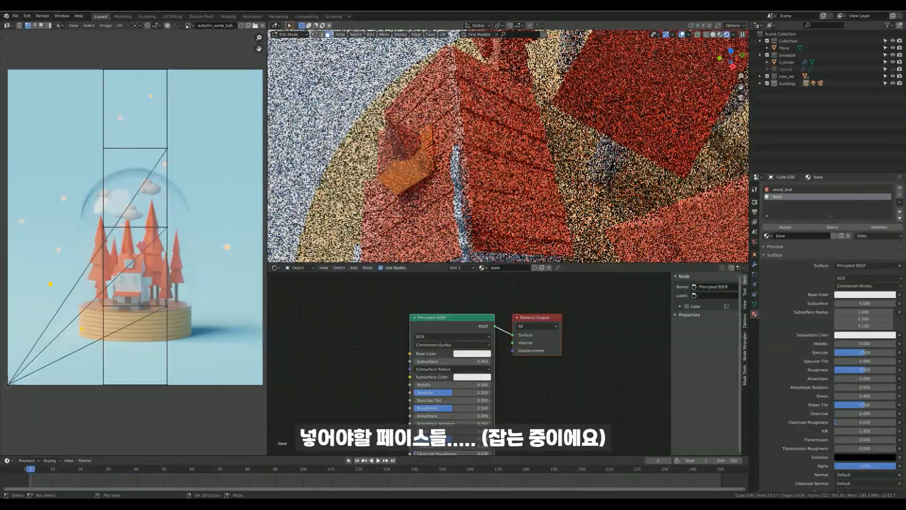
left_click(430, 174, "alt")
middle_click_drag(431, 176, 612, 181)
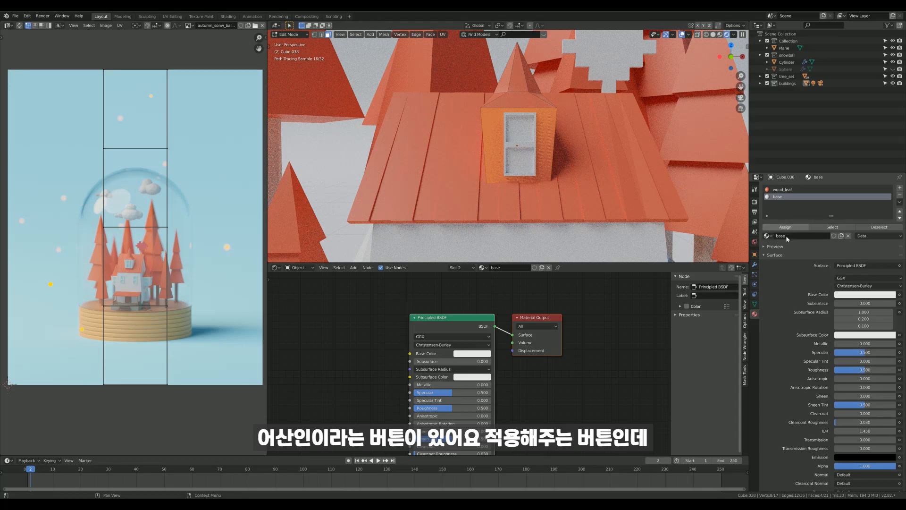
left_click(785, 227)
key("alt+a")
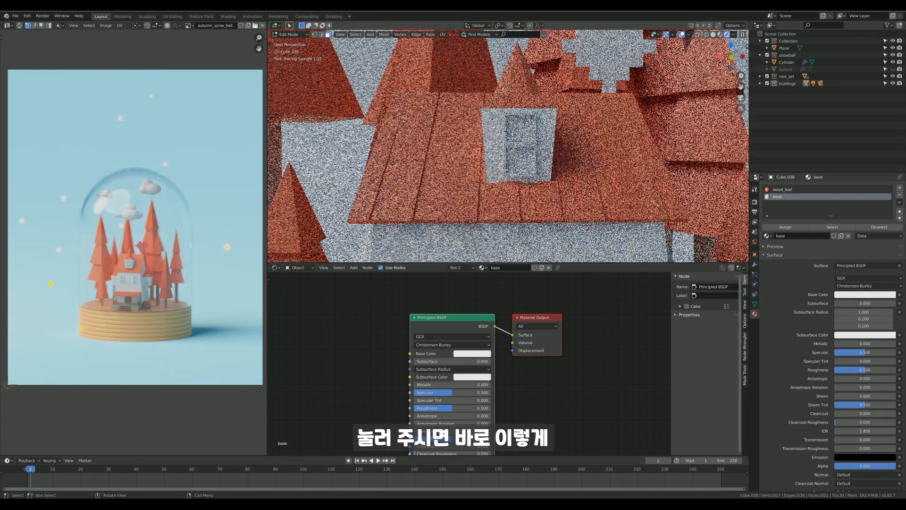
left_click(778, 190)
left_click(778, 196)
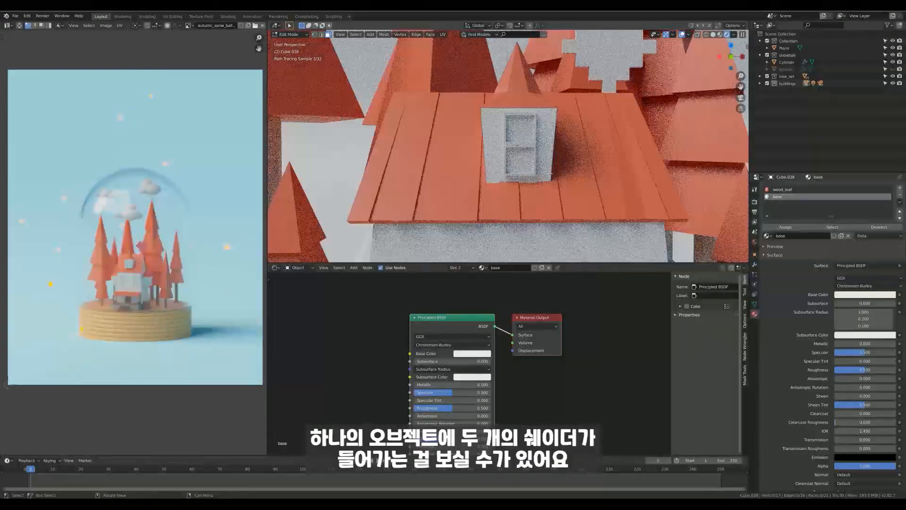
key("Tab")
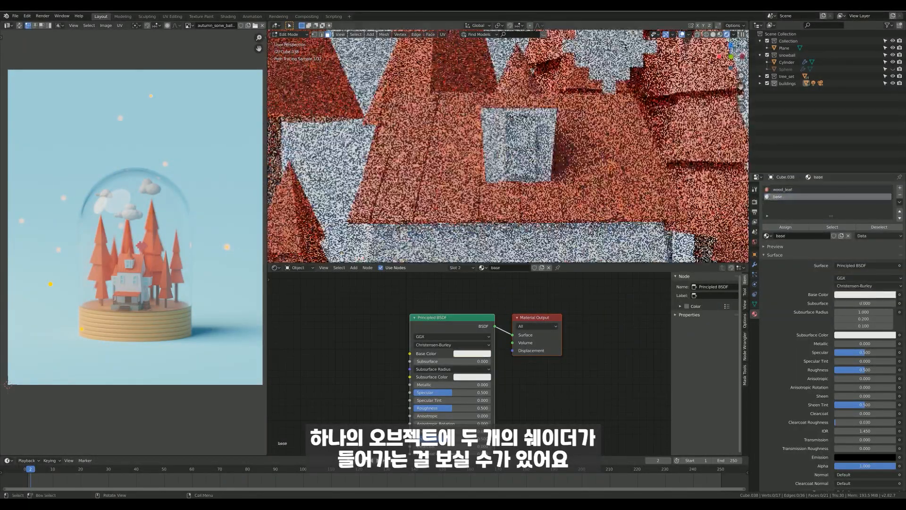
Link the wood_leaf material from a neighbouring tree to the two bay windows on the house's side walls.
left_click(583, 202)
scroll(585, 201, "down", 5)
middle_click_drag(588, 206, 558, 184, "shift")
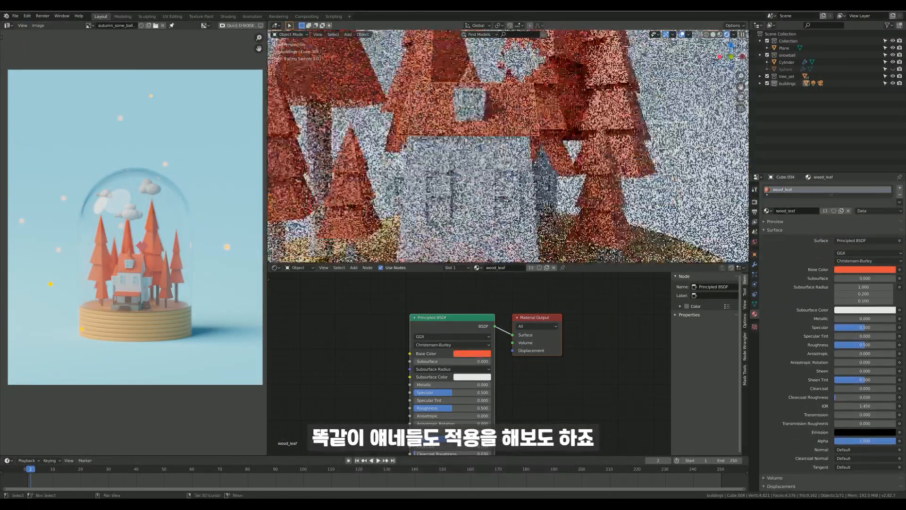
left_click(544, 187)
left_click(391, 179, "shift")
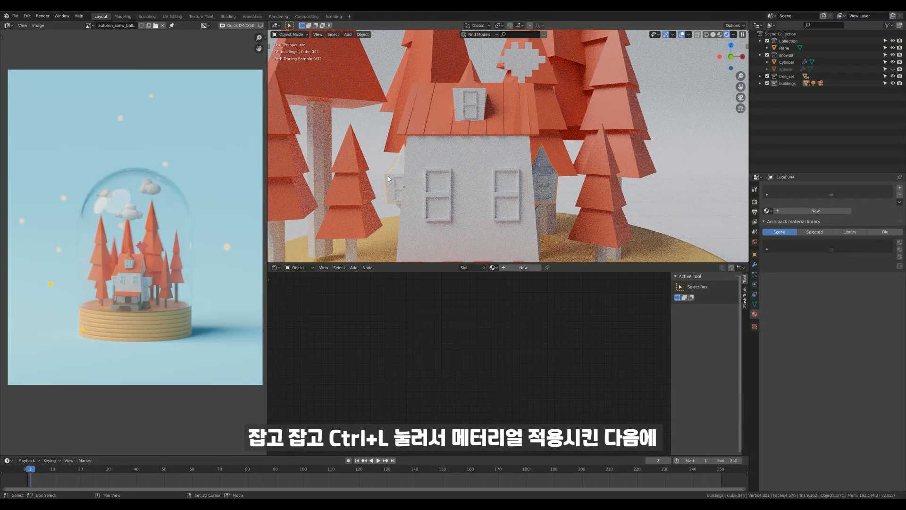
left_click(349, 197, "shift")
key("ctrl+l")
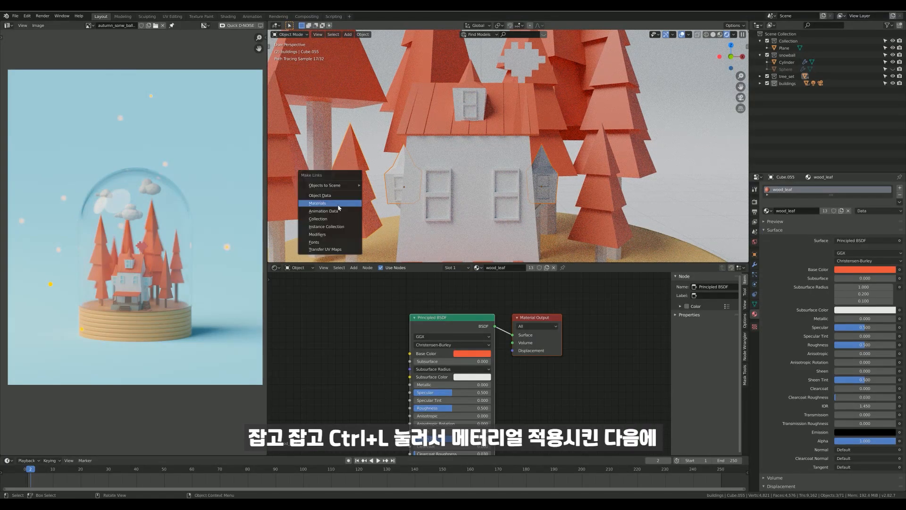
left_click(325, 203)
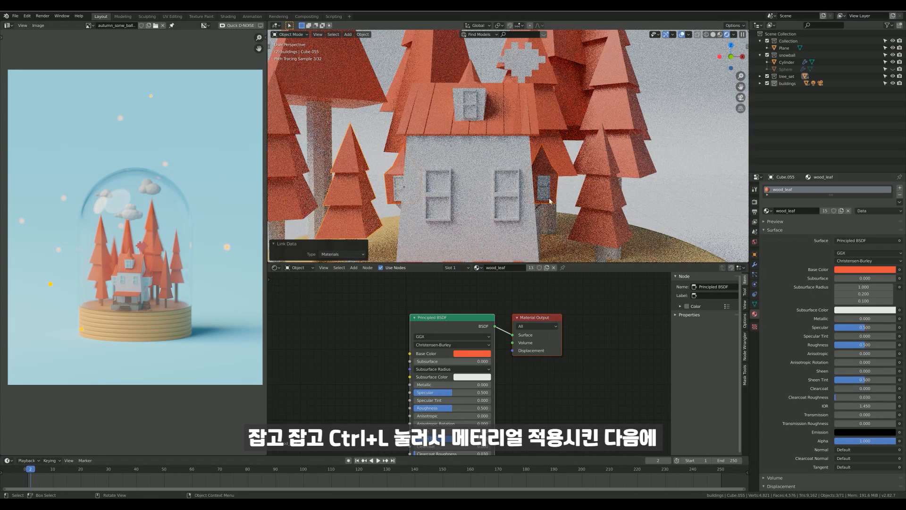
Add a second material slot holding the existing base material to the first side bay window.
left_click(607, 193)
middle_click_drag(570, 192, 537, 192)
left_click(900, 189)
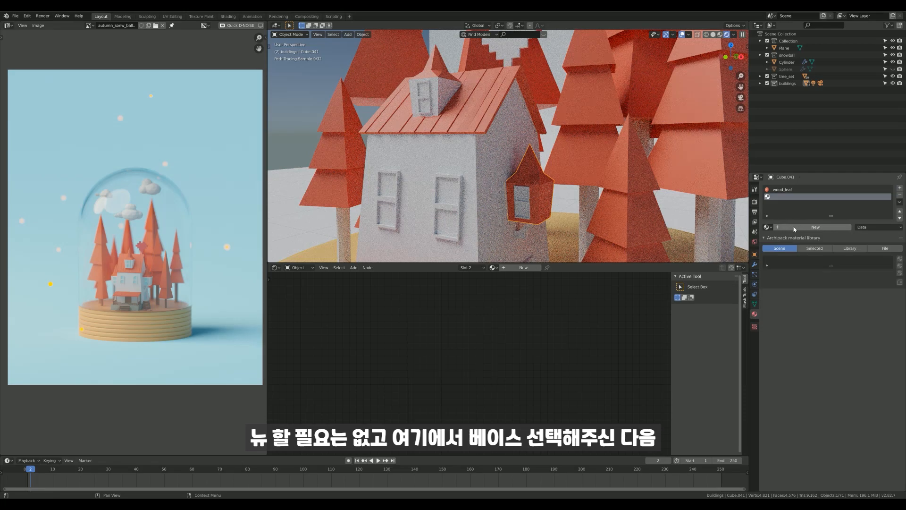
left_click(768, 227)
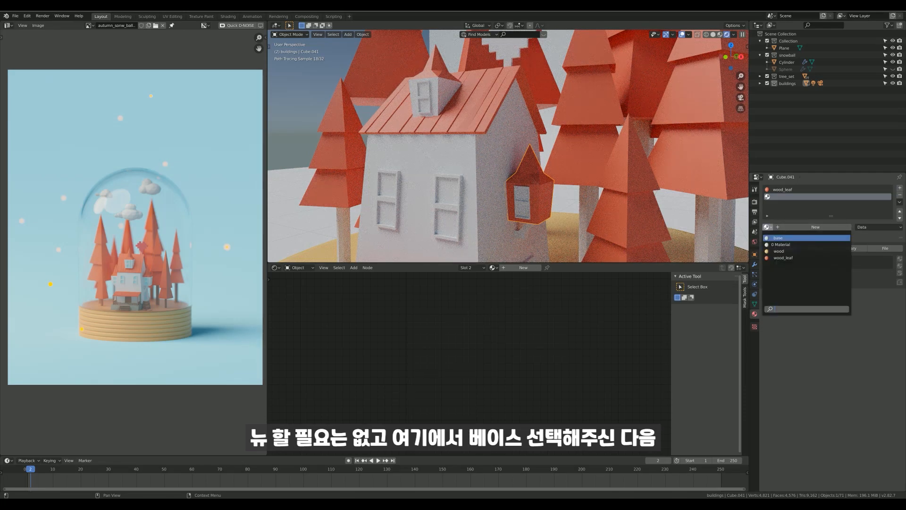
left_click(779, 238)
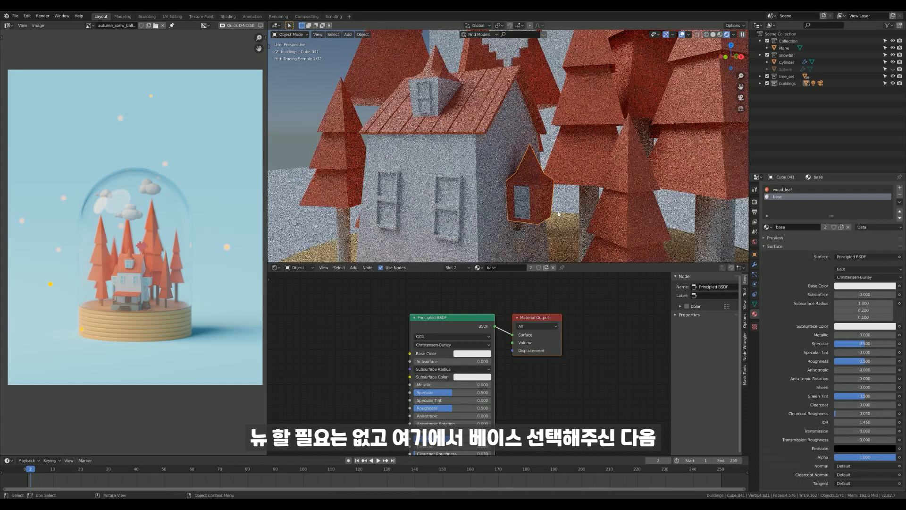
Assign the base material to the first bay window's wall faces below its pointed roof.
key("Tab")
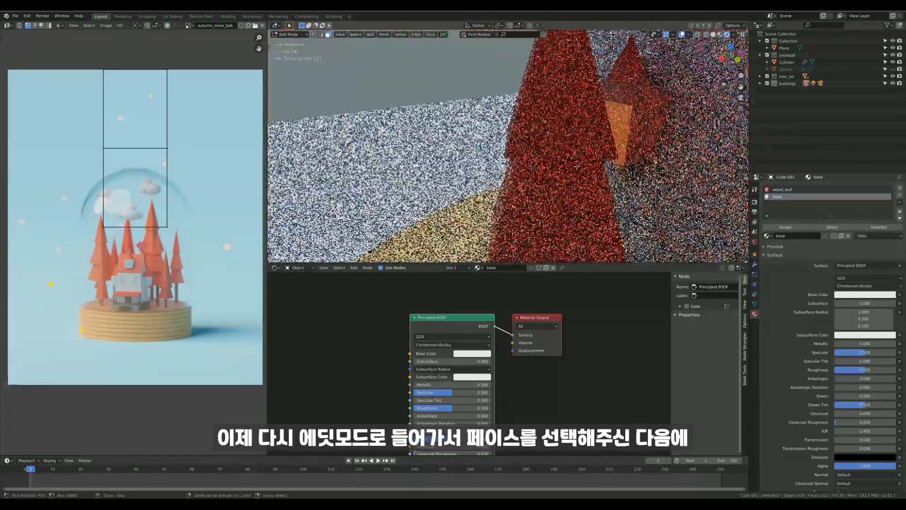
middle_click_drag(540, 192, 512, 203)
left_click(585, 141, "shift")
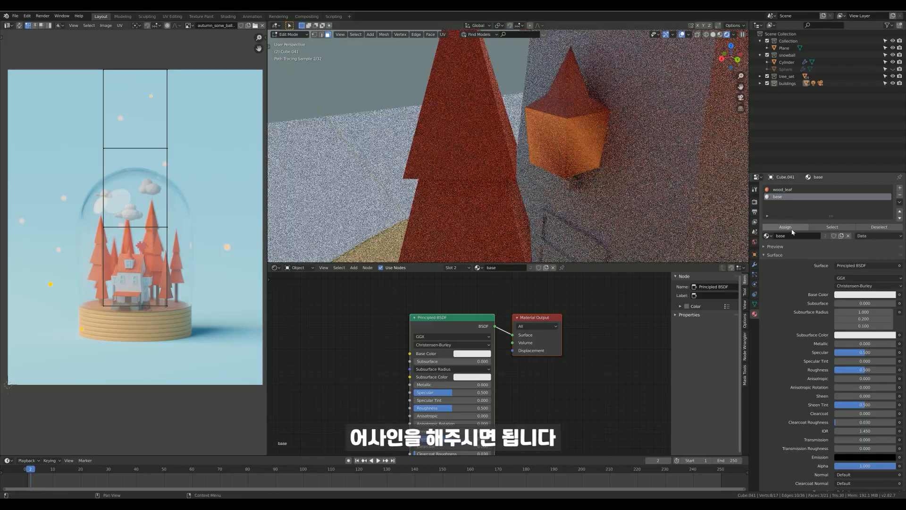
left_click(790, 227)
key("alt+a")
Switch the viewport to solid shading and add a second slot with the existing base material to the bay window on the opposite wall.
middle_click_drag(482, 163, 526, 144)
scroll(526, 144, "up", 2)
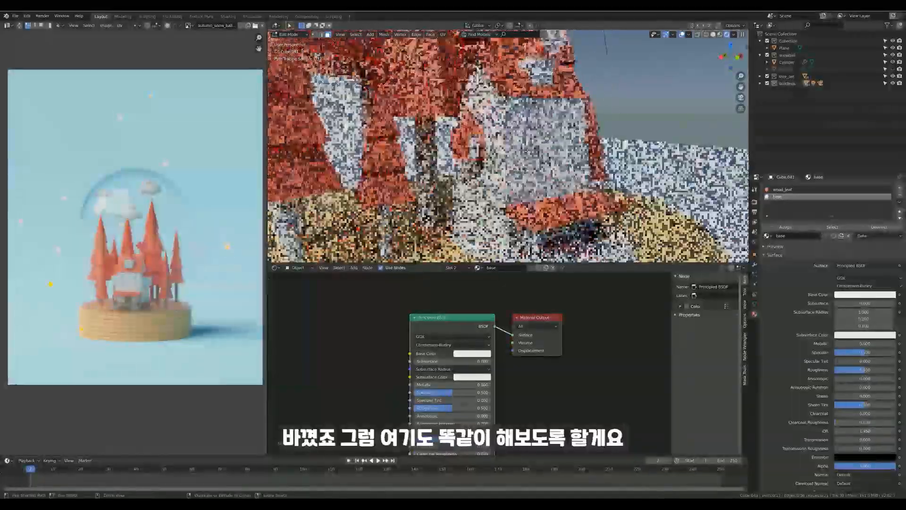
scroll(527, 144, "up", 2)
middle_click_drag(472, 189, 544, 188, "shift")
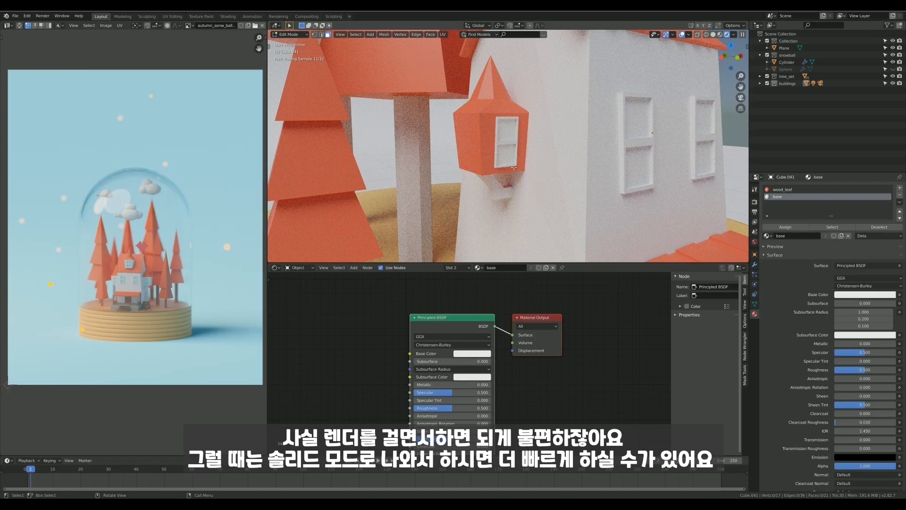
left_click(488, 150)
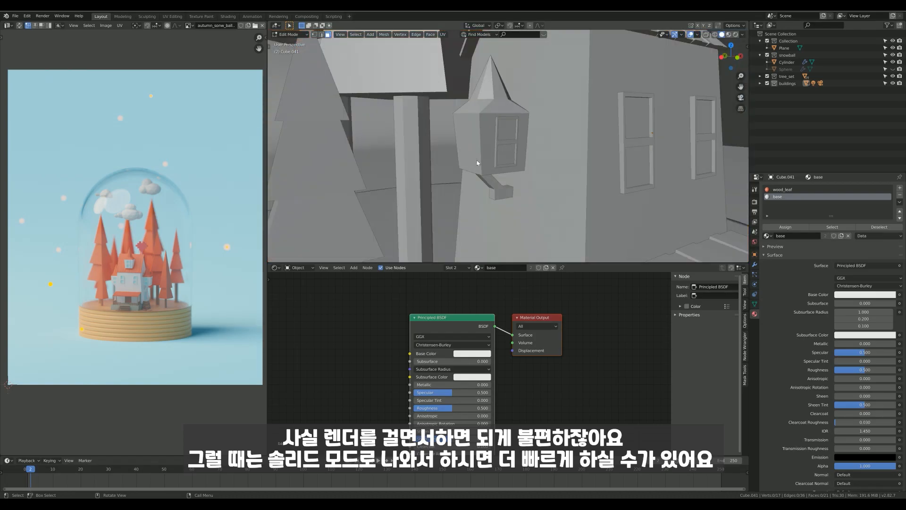
key("Tab")
left_click(473, 159)
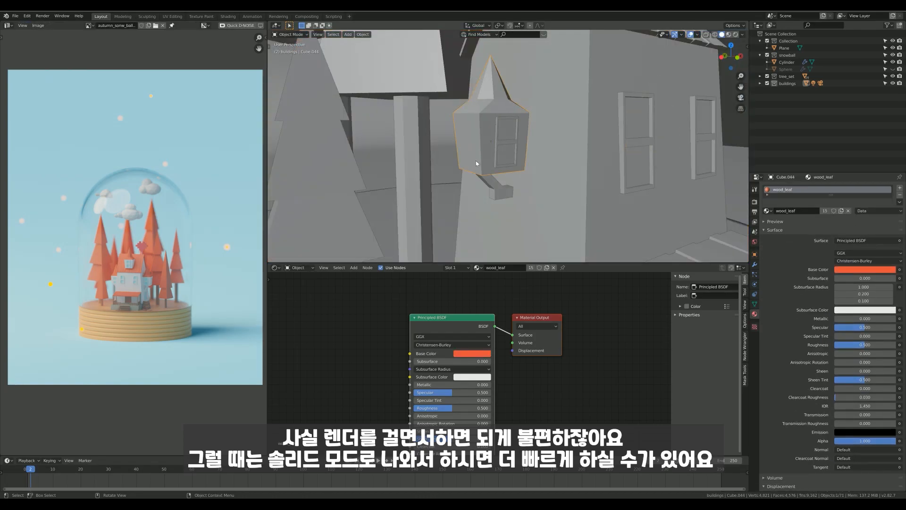
left_click(900, 188)
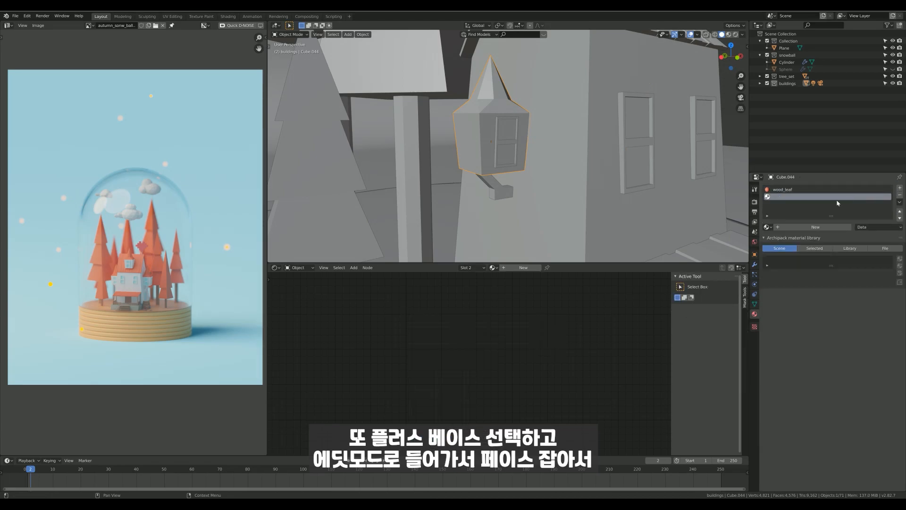
left_click(768, 228)
left_click(784, 239)
Assign the base material to the second bay window's wall faces and return the viewport to rendered shading.
left_click(464, 164)
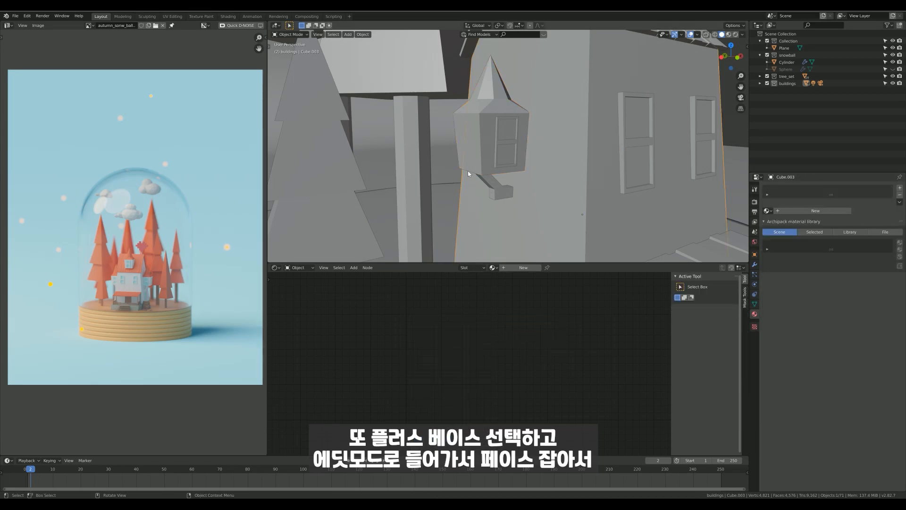
left_click(464, 165)
key("Tab")
left_click_drag(570, 130, 419, 184)
middle_click_drag(420, 180, 554, 174)
left_click_drag(564, 156, 505, 181, "shift")
middle_click_drag(572, 173, 425, 183)
left_click(767, 227)
key("Tab")
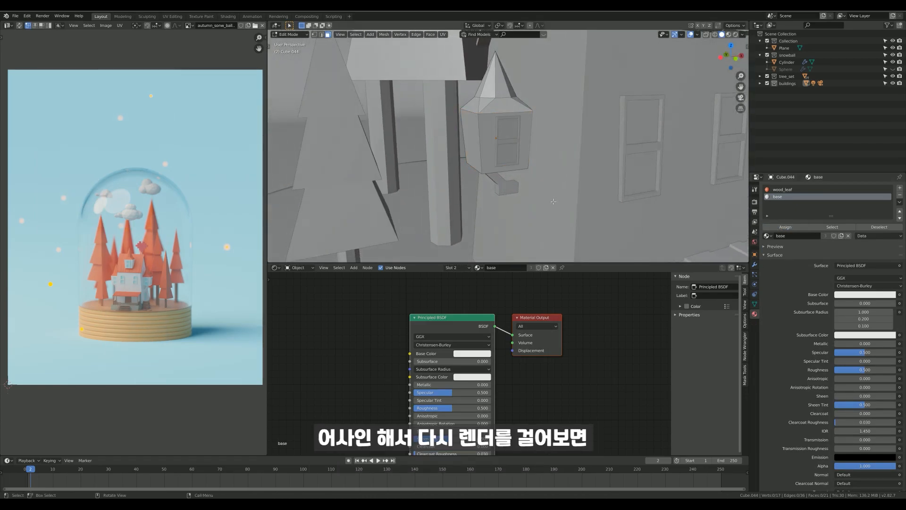
key("z")
left_click(548, 163)
Give one of the lower treads of the porch stairs a new material named wood_bark.
middle_click_drag(609, 171, 585, 178)
scroll(585, 178, "down", 2)
middle_click_drag(550, 246, 527, 213, "shift")
middle_click_drag(522, 201, 528, 174)
middle_click_drag(485, 201, 472, 121)
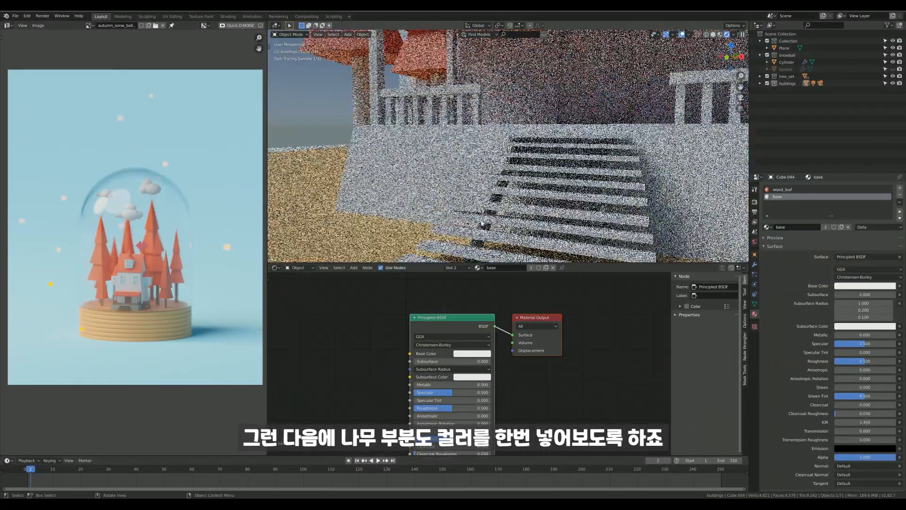
left_click(570, 234)
left_click(812, 214)
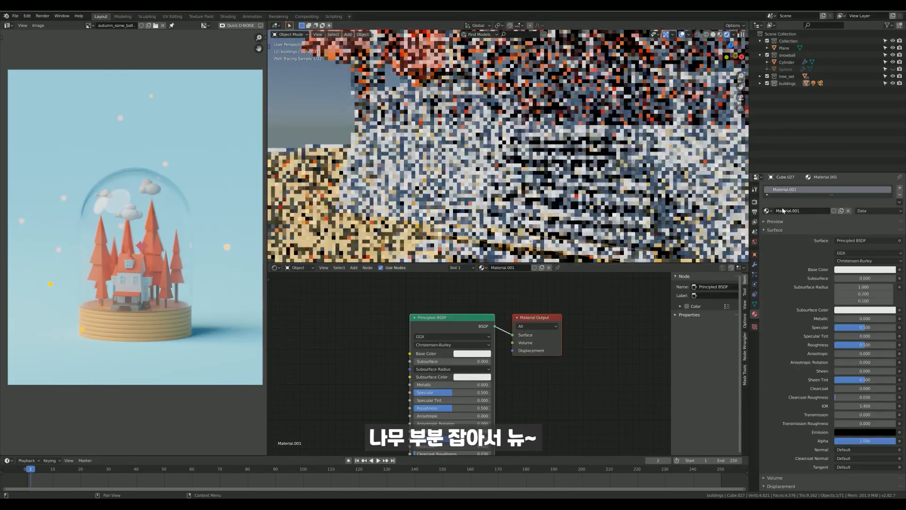
double_click(798, 189)
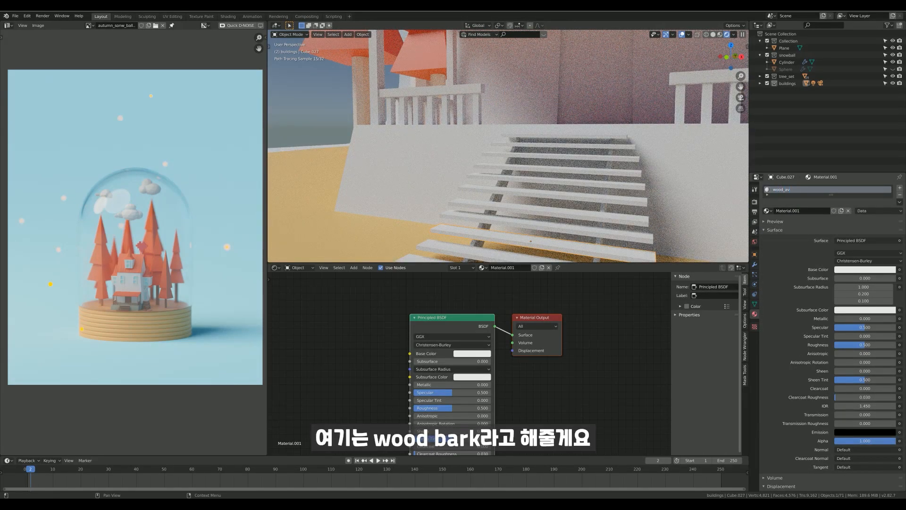
key("Return")
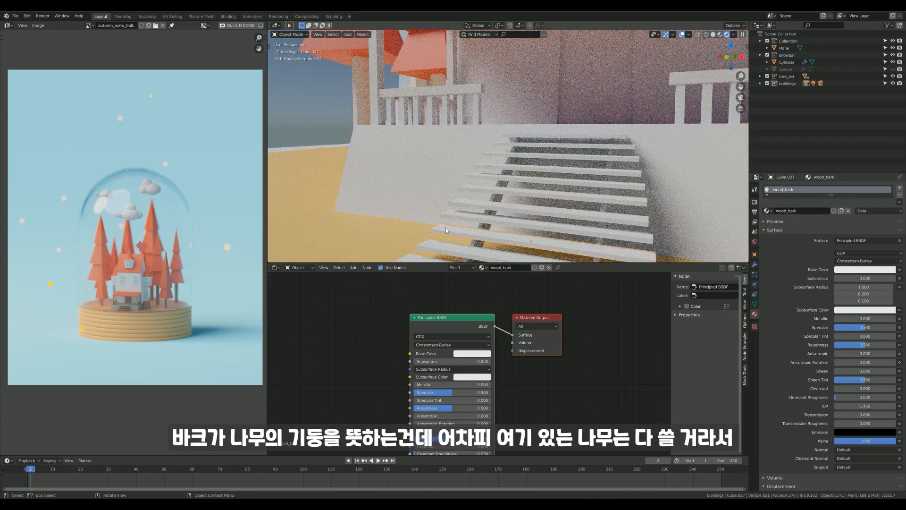
Set the wood_bark material's base color to a dark orange-brown.
middle_click_drag(530, 235, 330, 101)
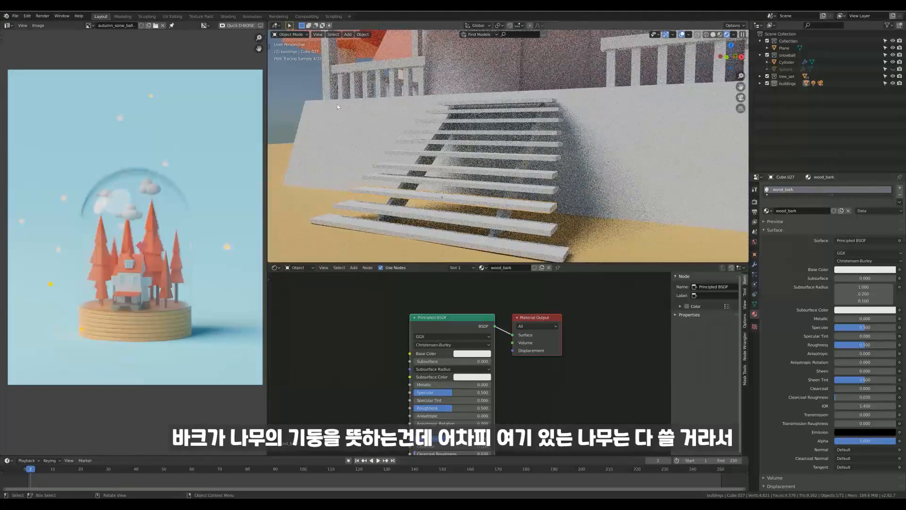
left_click(862, 270)
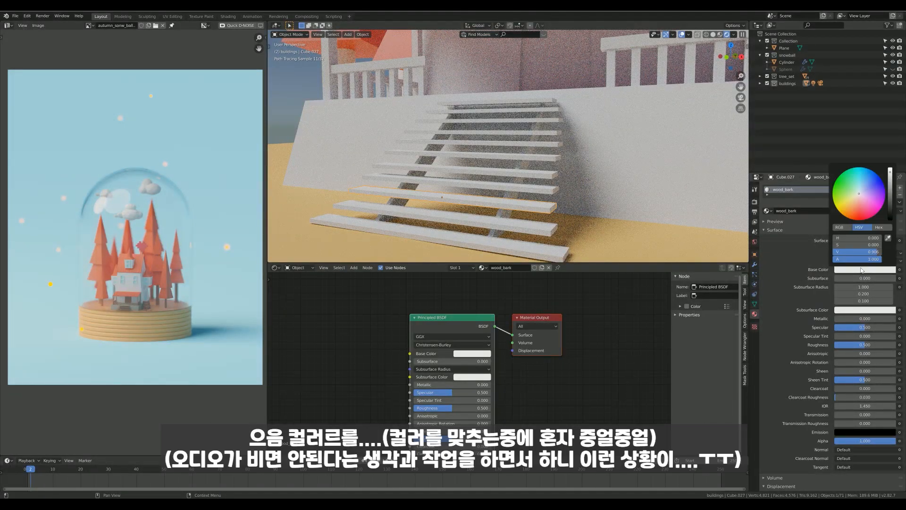
left_click_drag(860, 207, 853, 215)
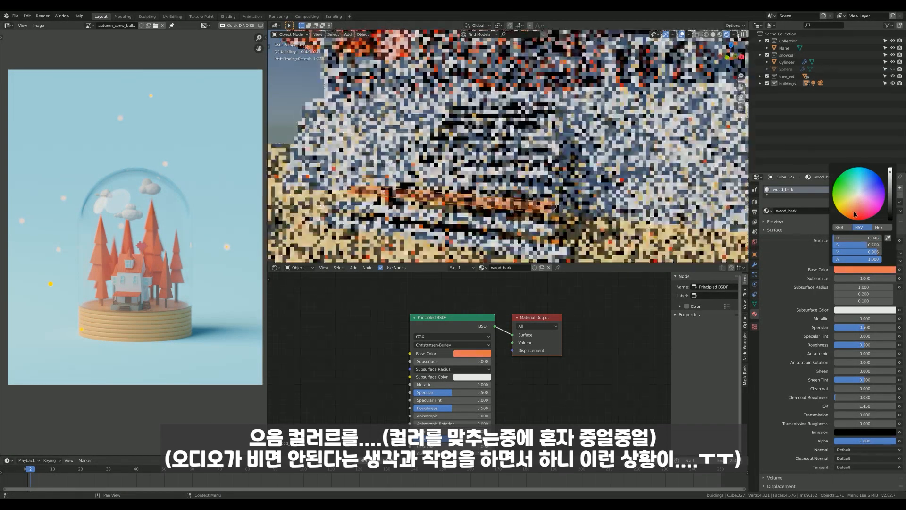
left_click_drag(890, 171, 890, 190)
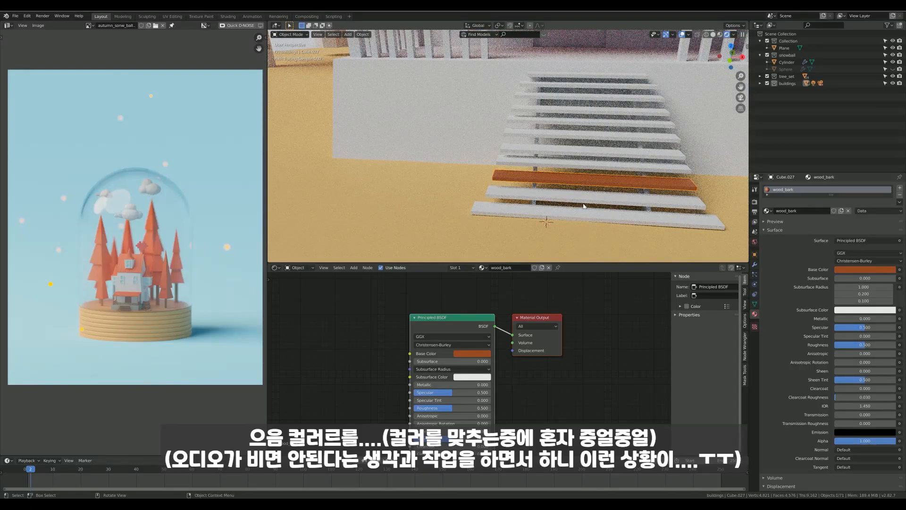
Select the trunks of all the trees standing around the house.
scroll(527, 205, "down", 6)
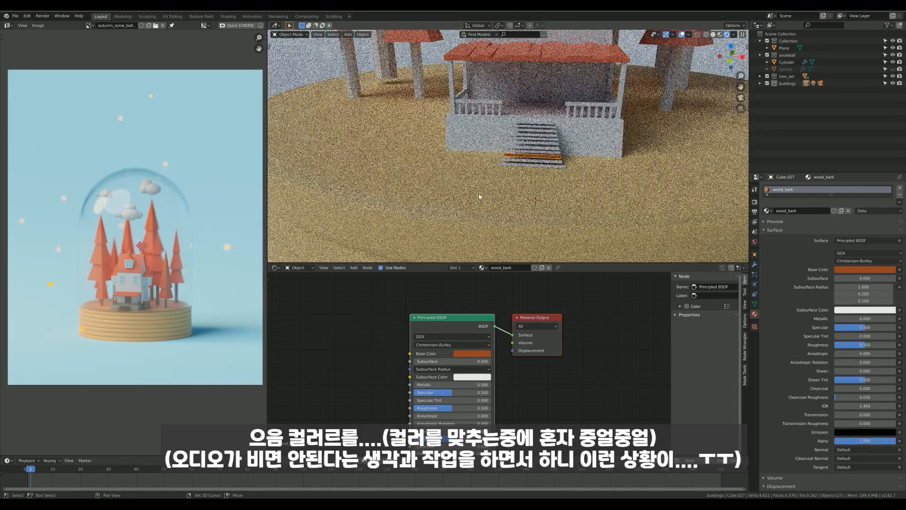
middle_click_drag(479, 197, 485, 203, "shift")
middle_click_drag(389, 90, 423, 122, "shift")
middle_click_drag(423, 121, 426, 134)
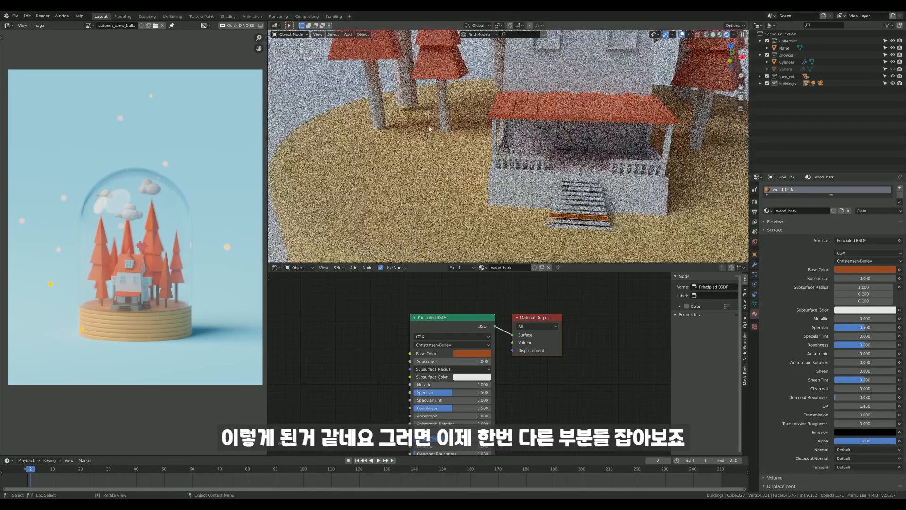
left_click(380, 112)
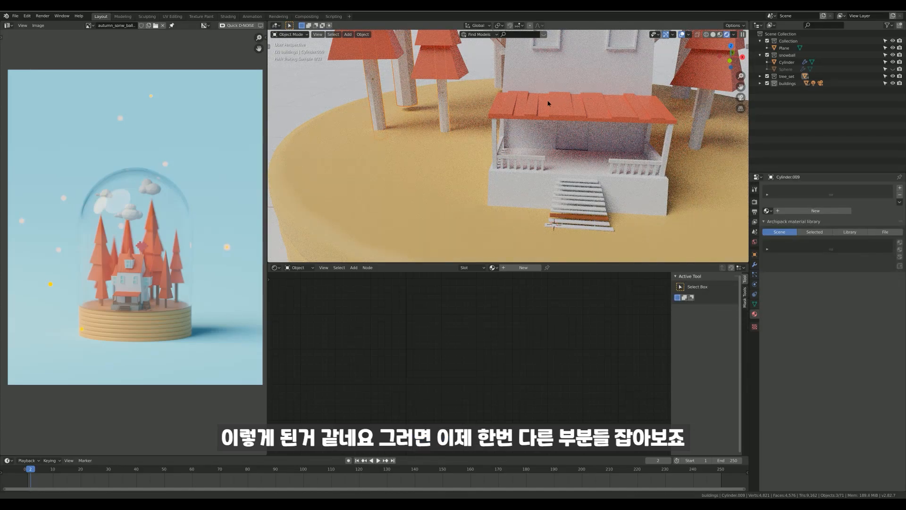
middle_click_drag(565, 101, 448, 116, "shift")
left_click(560, 133, "shift")
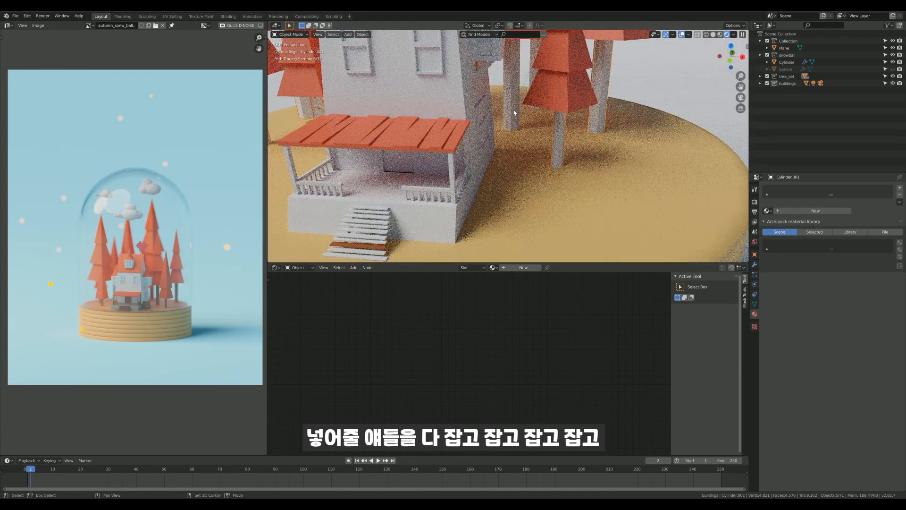
middle_click_drag(549, 100, 517, 81)
left_click(665, 125, "shift")
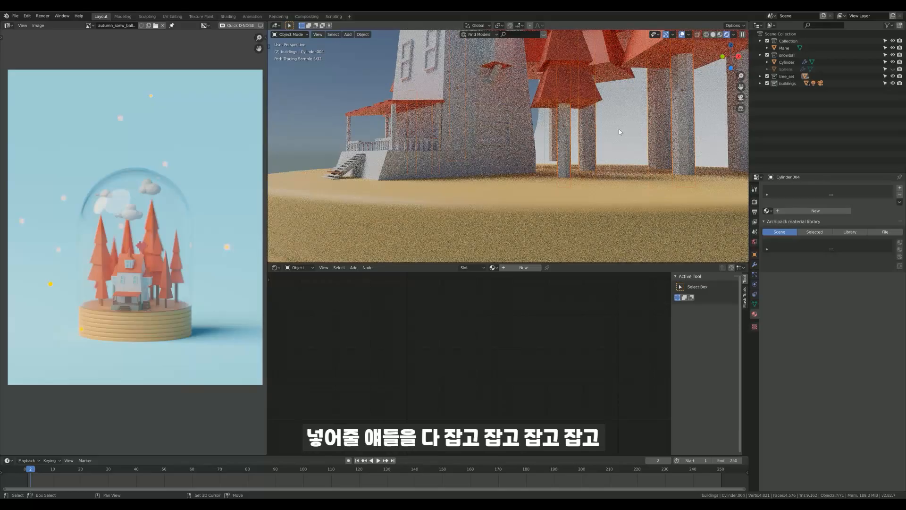
middle_click_drag(541, 167, 589, 165)
middle_click_drag(477, 165, 550, 189, "shift")
middle_click_drag(550, 189, 550, 165, "ctrl")
middle_click_drag(482, 208, 453, 69, "ctrl")
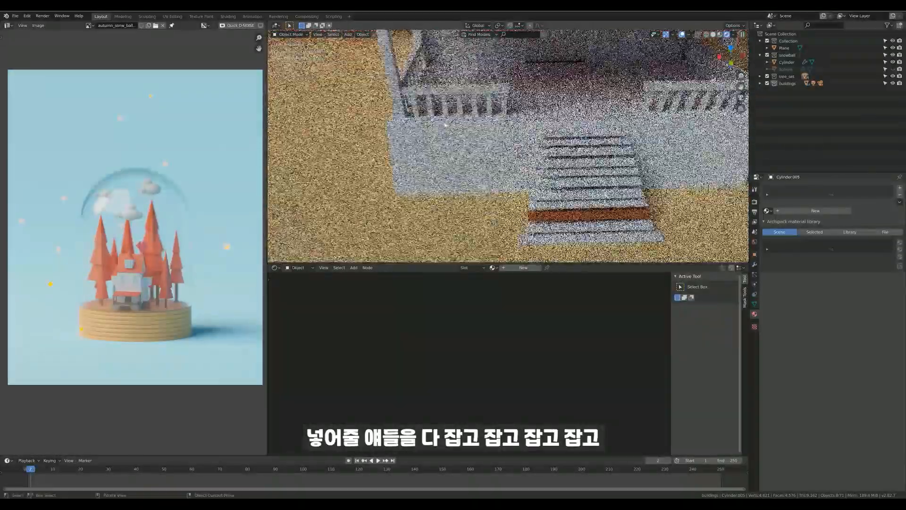
Add the porch's railings and support posts on both sides to the trunk selection.
left_click(414, 95, "shift")
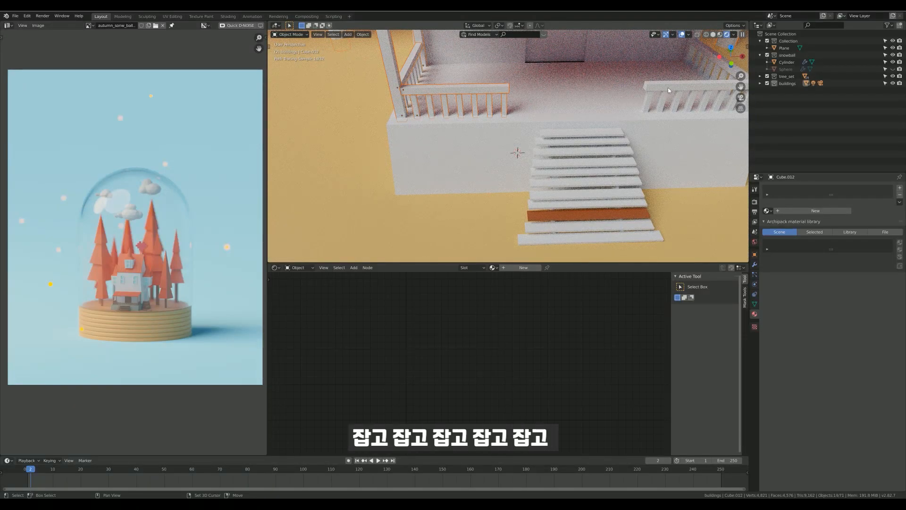
middle_click_drag(700, 66, 622, 103, "shift")
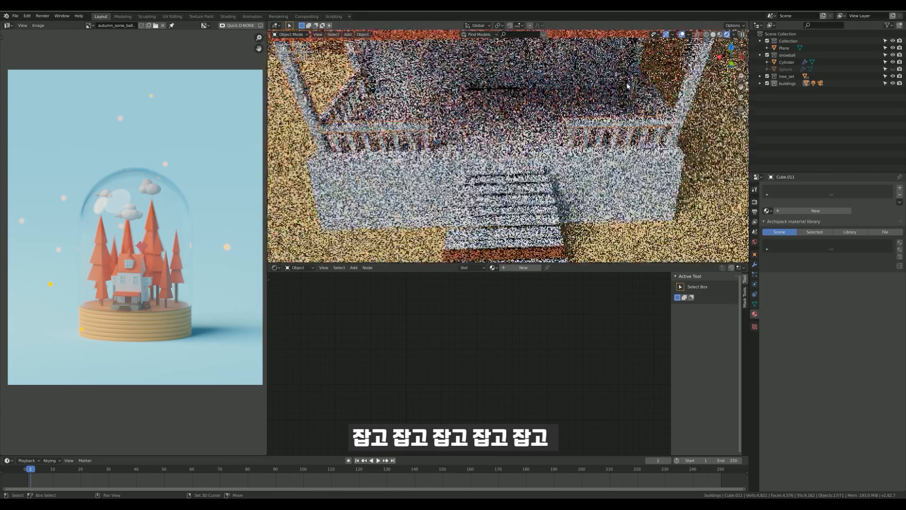
left_click(641, 72, "shift")
left_click(686, 89, "shift")
middle_click_drag(631, 143, 642, 83, "shift")
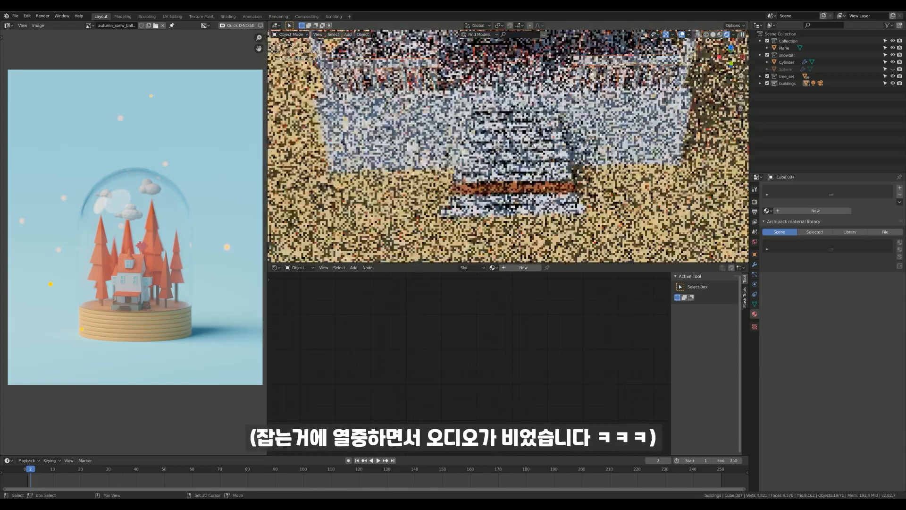
Add all the porch stair treads to the selection and link the wood_bark material from the coloured tread to every selected object.
left_click(549, 118, "shift")
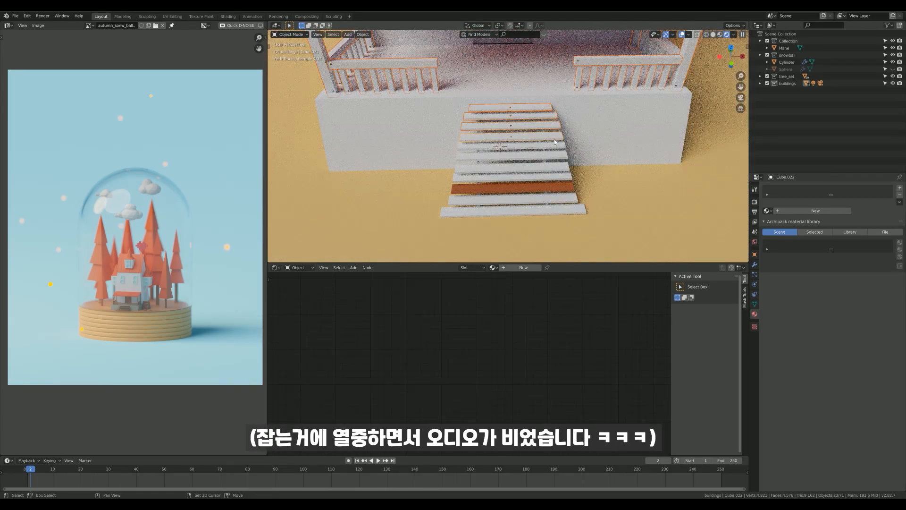
left_click(547, 166, "shift")
left_click(549, 178, "shift")
left_click(552, 197, "shift")
left_click(549, 206, "shift")
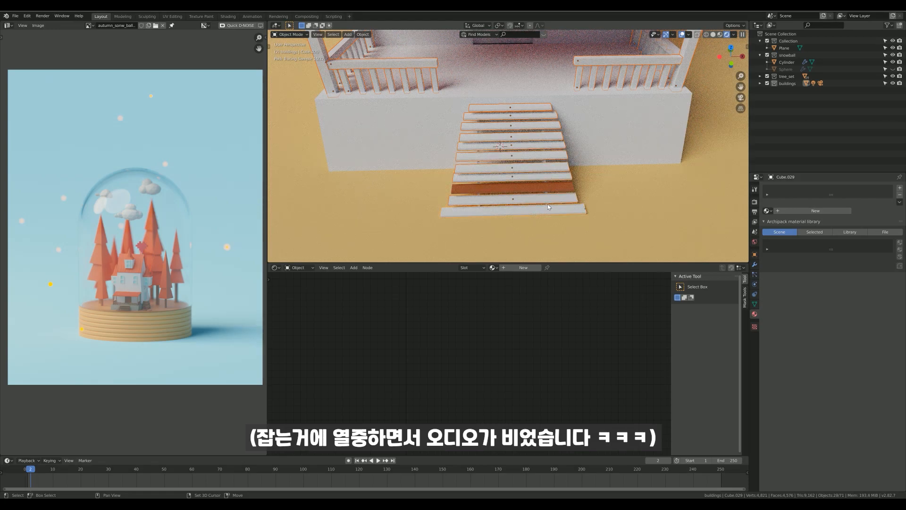
left_click(477, 199, "shift")
left_click(479, 196, "shift")
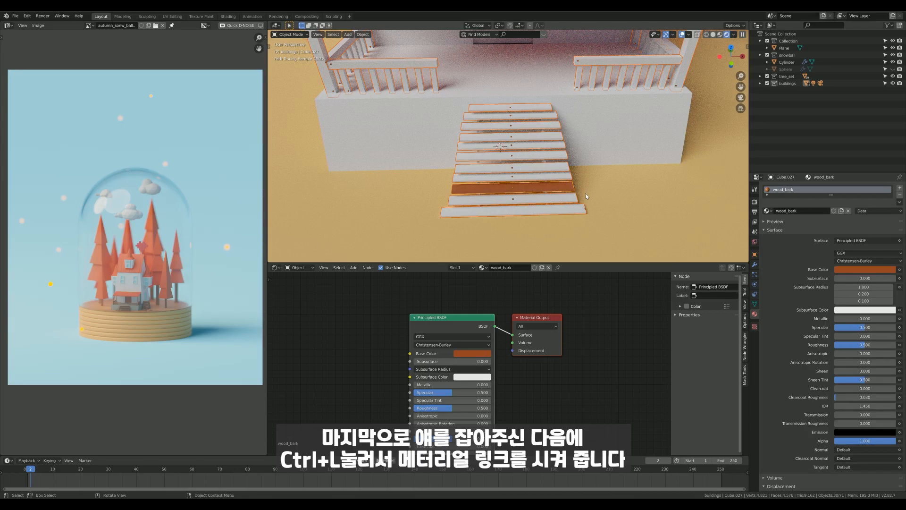
left_click(463, 193)
Link the wood_bark material from a tread to the two sloped side supports of the porch stairs.
left_click(626, 185)
middle_click_drag(626, 185, 609, 162)
left_click(641, 140)
middle_click_drag(449, 145, 618, 153)
left_click(389, 143, "shift")
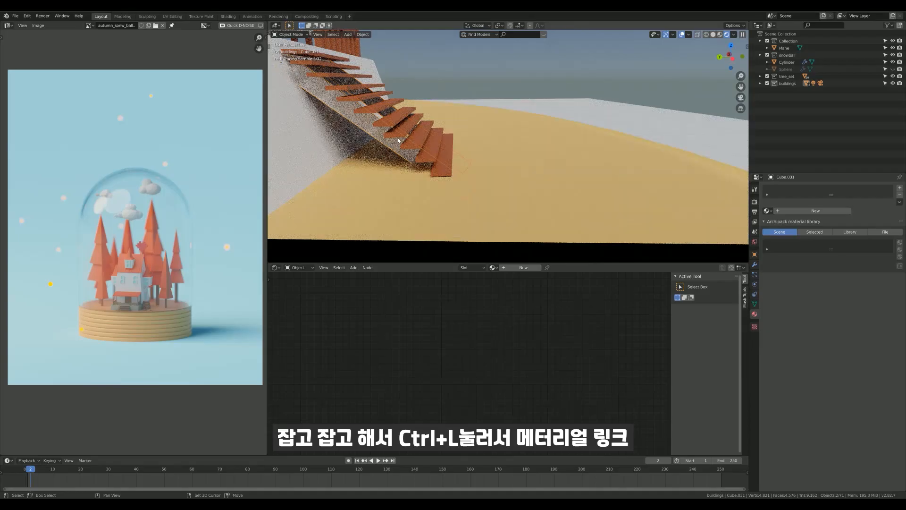
left_click(399, 134, "shift")
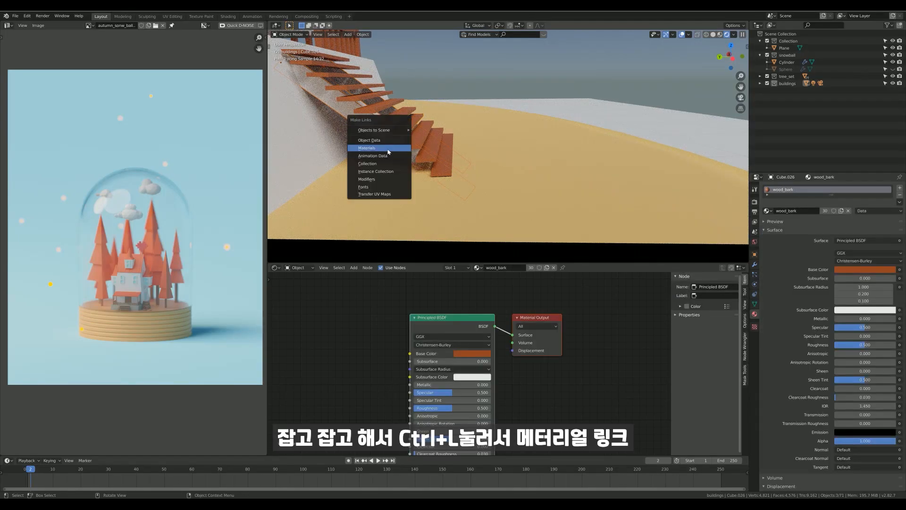
left_click(389, 147)
Give the glass pane of one front window a new material named window.
middle_click_drag(388, 152, 521, 188)
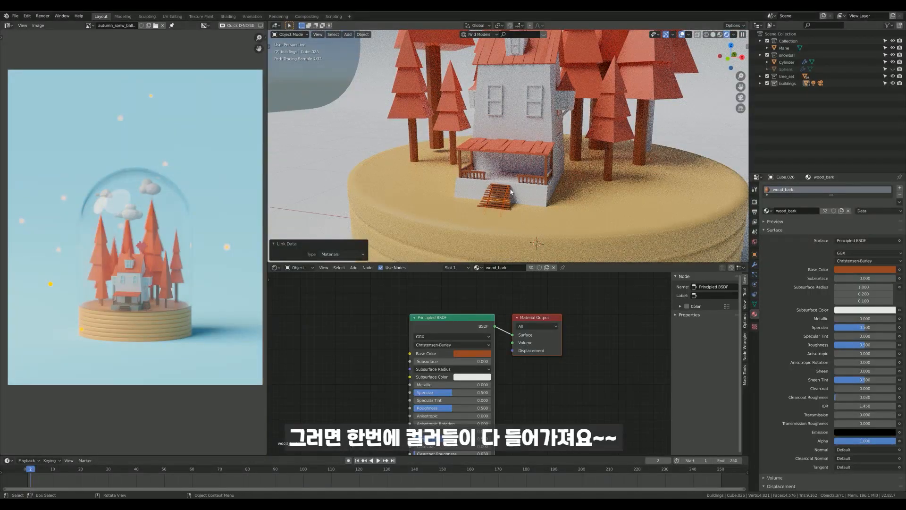
scroll(512, 188, "down", 5)
middle_click_drag(514, 179, 483, 178)
scroll(550, 191, "up", 6)
scroll(550, 191, "up", 5)
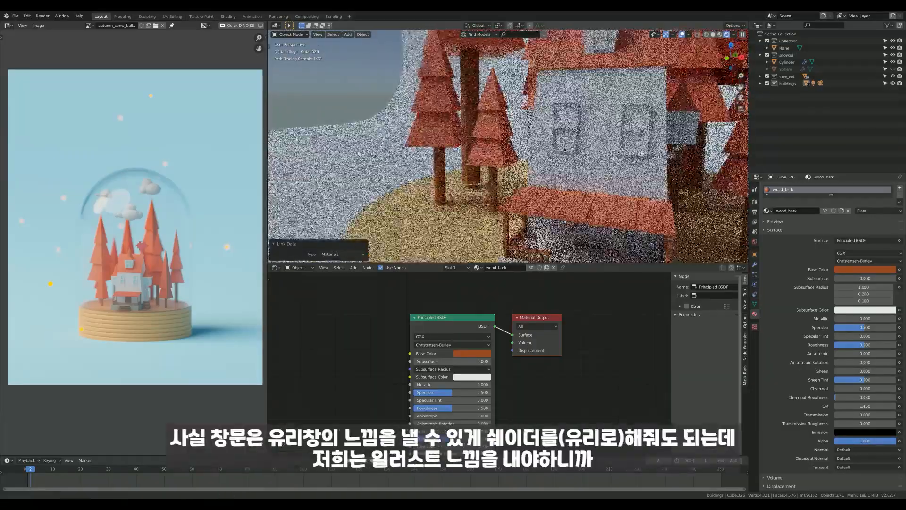
scroll(559, 151, "up", 3)
middle_click_drag(574, 109, 531, 105, "shift")
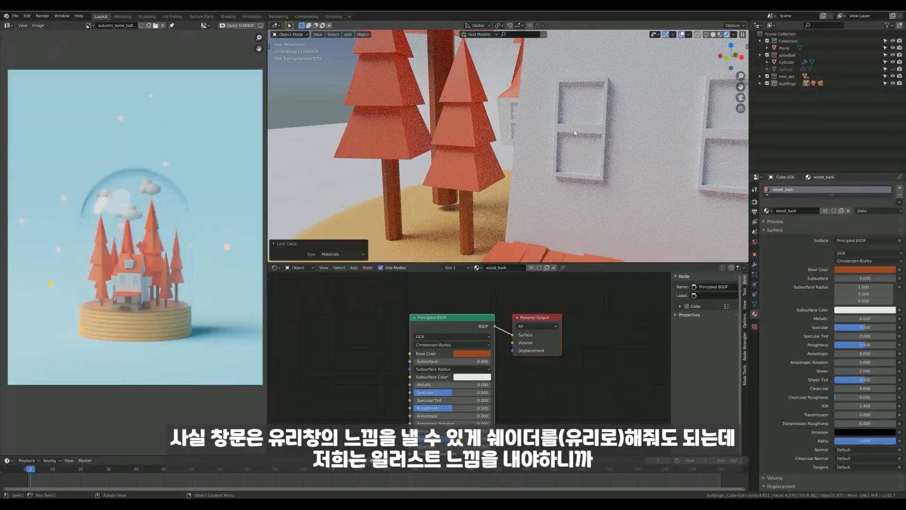
scroll(557, 140, "up", 3)
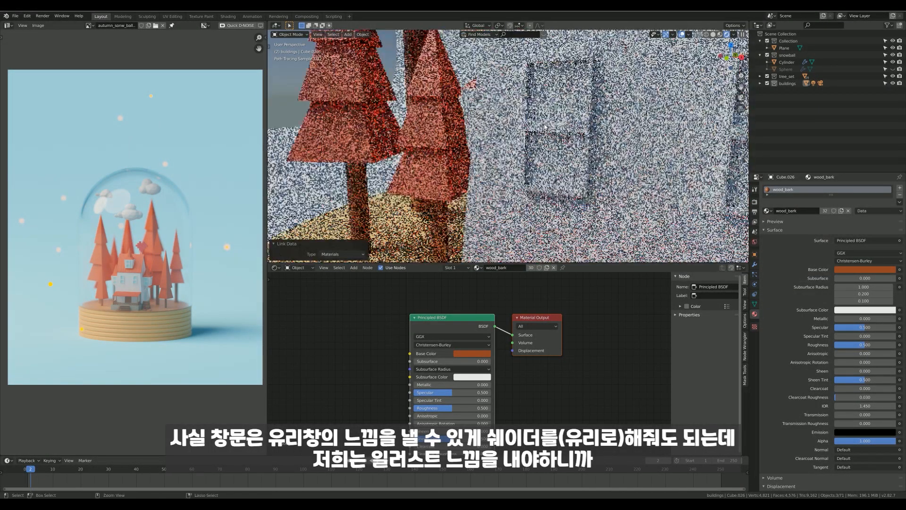
left_click(562, 155)
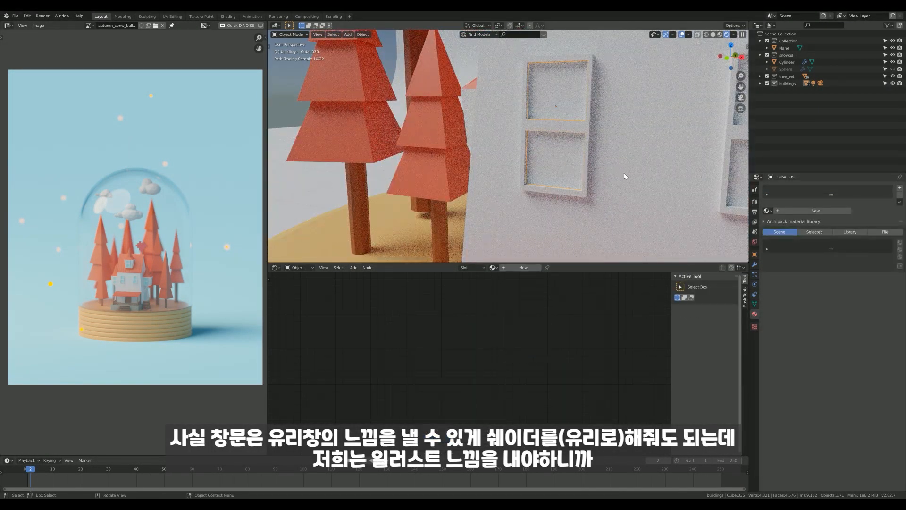
left_click(816, 211)
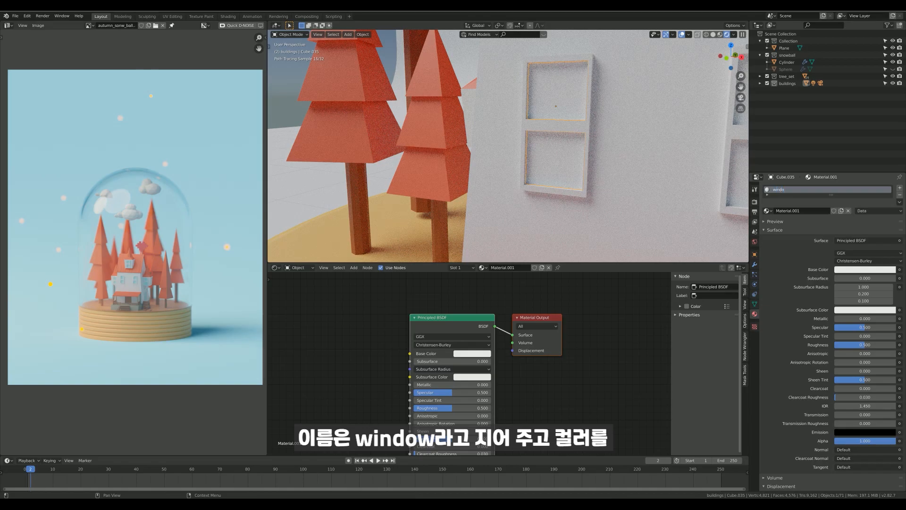
key("Return")
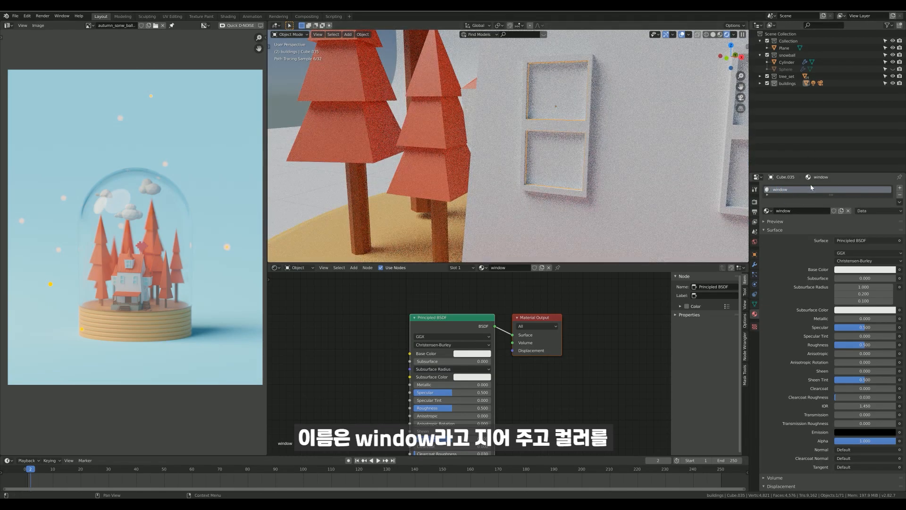
Set the window material's base color to a pale sky blue.
left_click(869, 270)
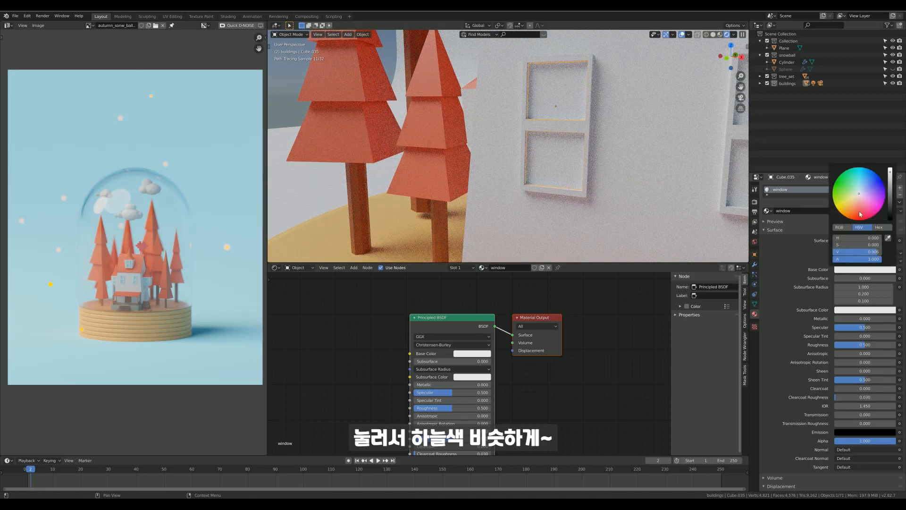
left_click_drag(857, 192, 860, 189)
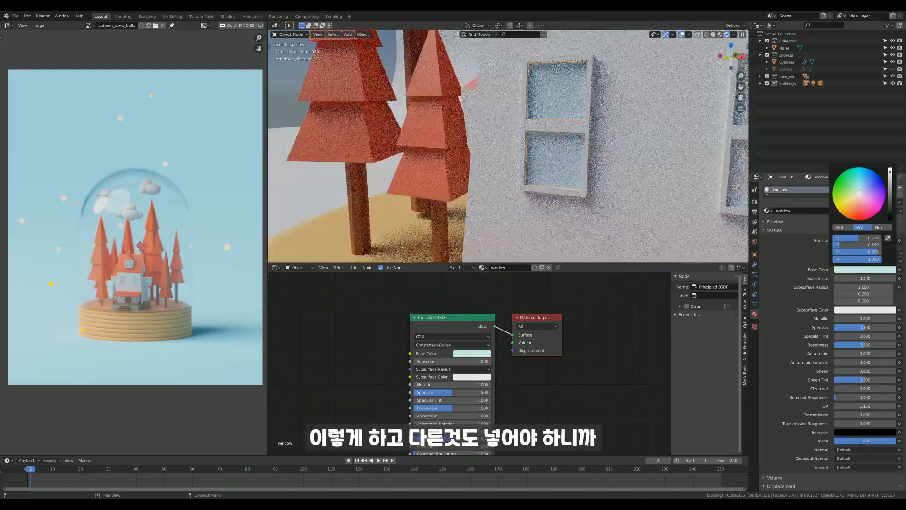
left_click(643, 175)
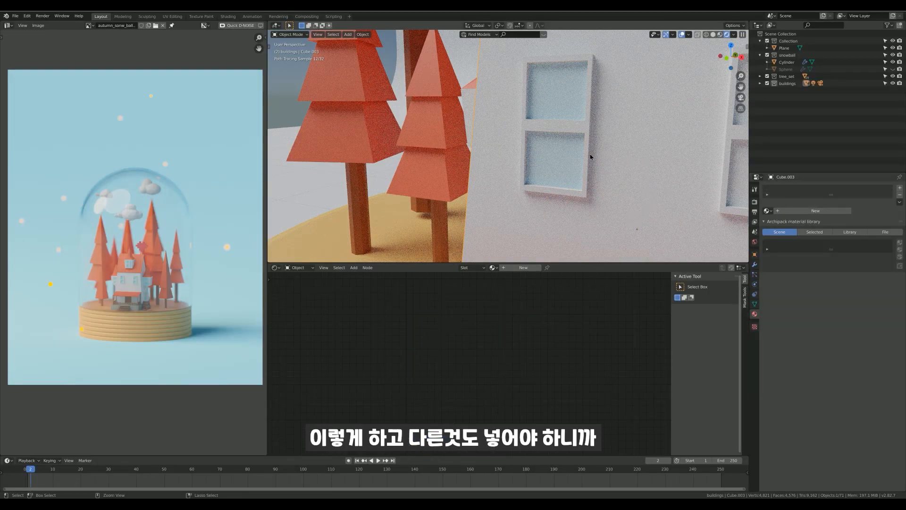
Select the uncoloured glass panes of the house's other windows, including the other front window.
middle_click_drag(596, 154, 606, 182, "ctrl")
middle_click_drag(523, 180, 572, 161)
middle_click_drag(316, 194, 396, 166, "shift")
left_click(392, 163, "shift")
middle_click_drag(477, 142, 464, 202, "shift")
left_click(511, 94, "shift")
middle_click_drag(543, 137, 448, 166)
middle_click_drag(500, 217, 578, 182, "shift")
left_click(610, 170, "shift")
middle_click_drag(515, 176, 410, 182)
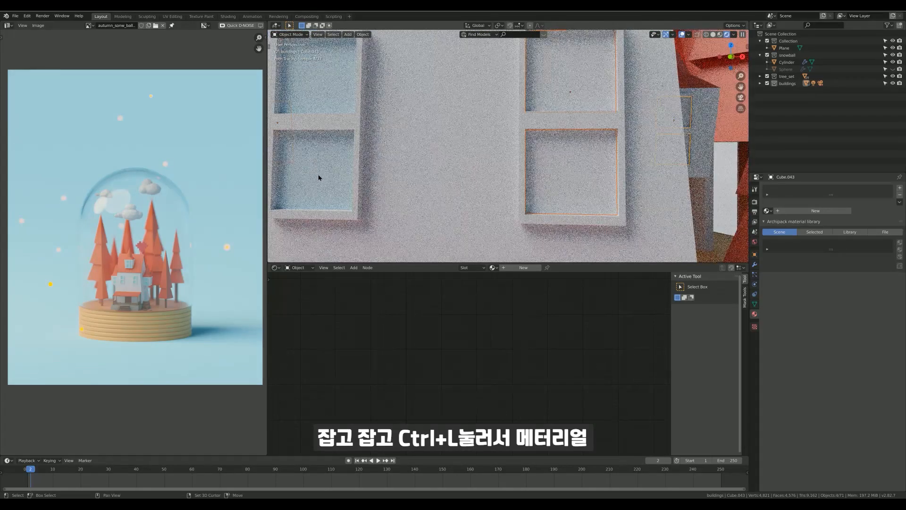
Link the window material from the blue front pane to all the selected panes.
left_click(322, 184, "shift")
key("ctrl+l")
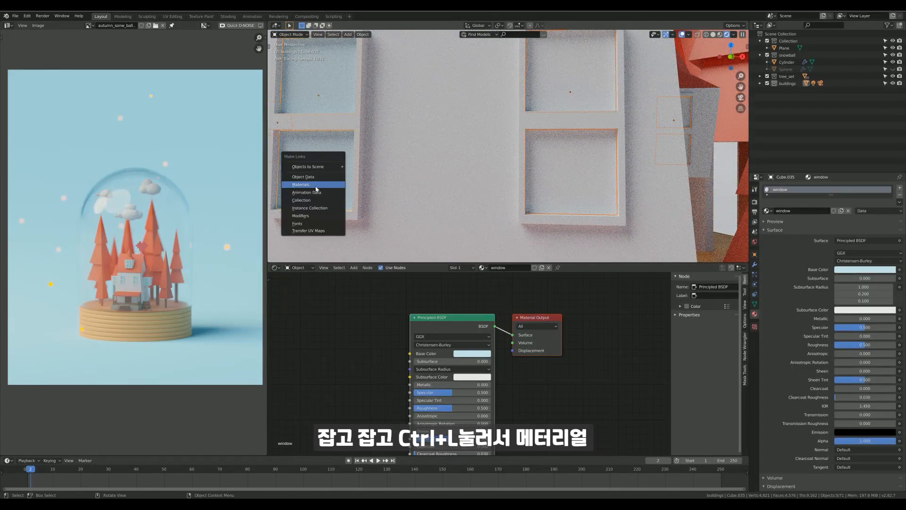
left_click(319, 187)
scroll(465, 203, "down", 5)
left_click(563, 198)
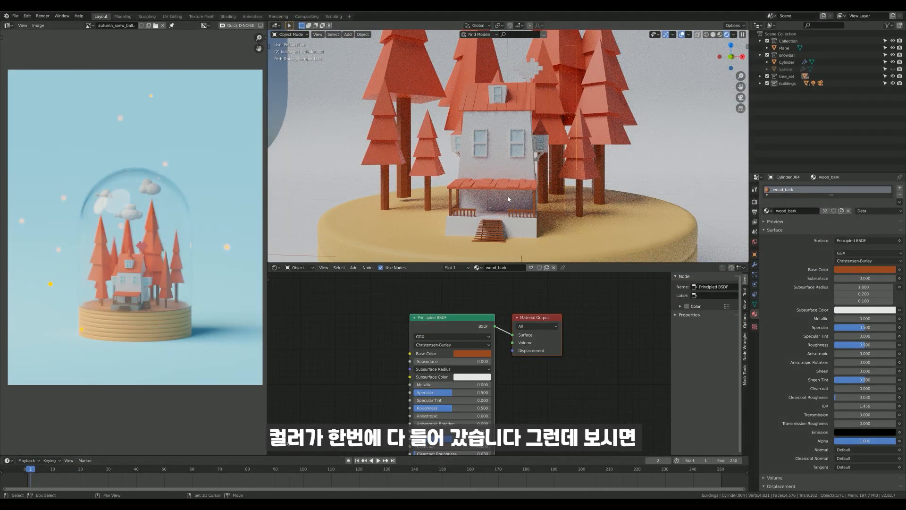
Add a material slot with the existing base material to the main house body behind the porch.
scroll(509, 199, "up", 8)
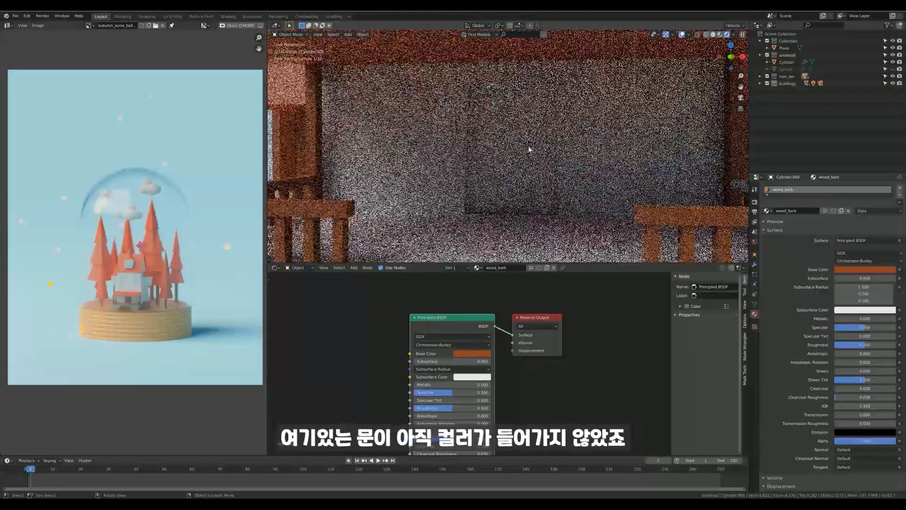
left_click(479, 148)
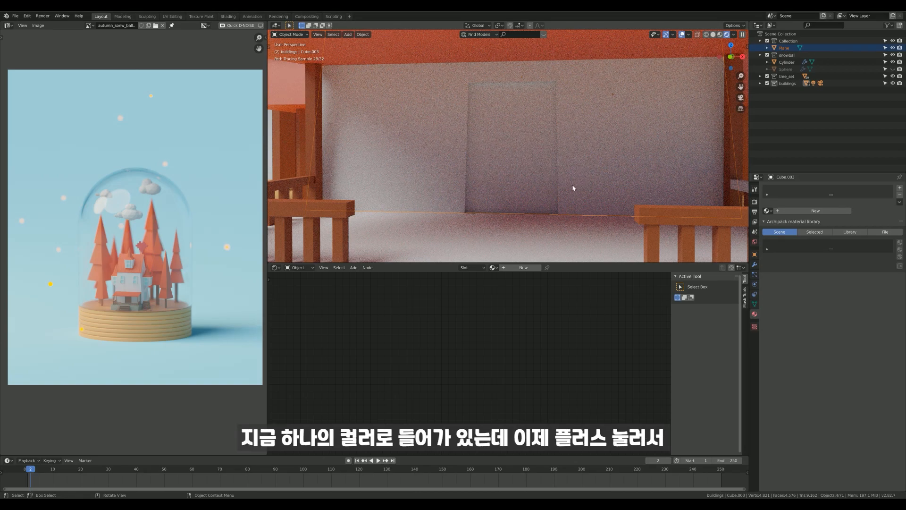
left_click(899, 189)
left_click(768, 211)
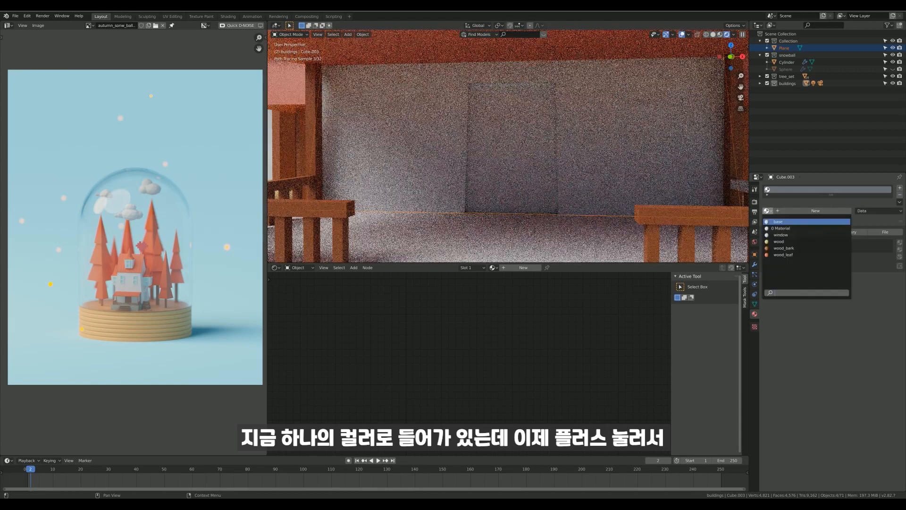
left_click(779, 221)
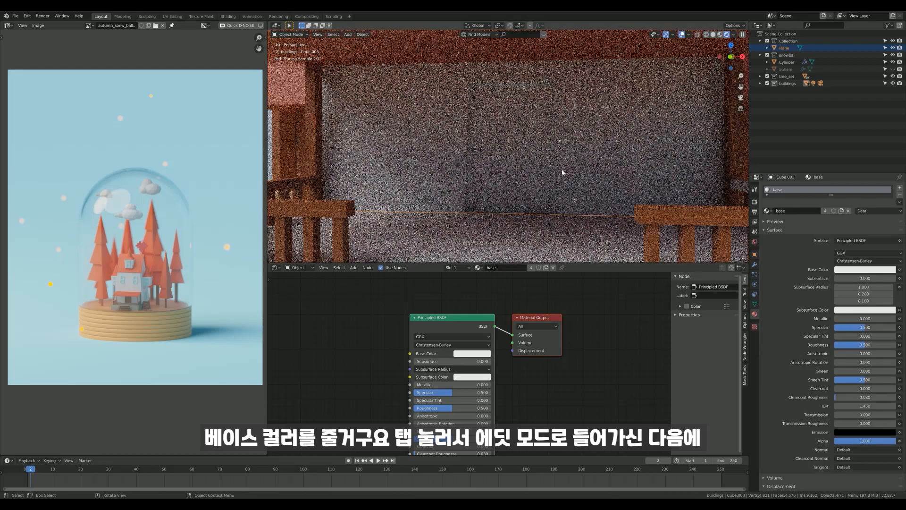
Enter Edit Mode on the house body in solid shading and select the faces of the front door and its recessed frame.
left_click(597, 177)
left_click(596, 177)
key("Tab")
key("z")
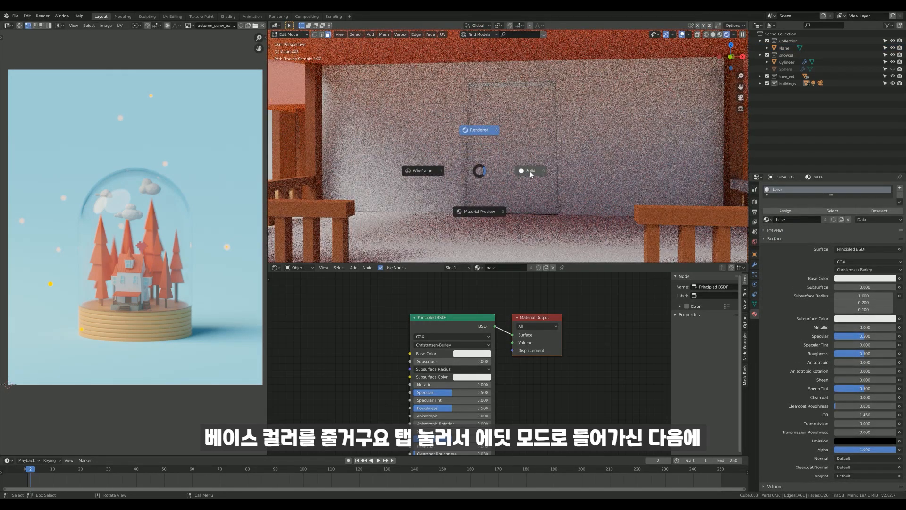
left_click(482, 146)
scroll(483, 146, "up", 5)
scroll(463, 188, "down", 3)
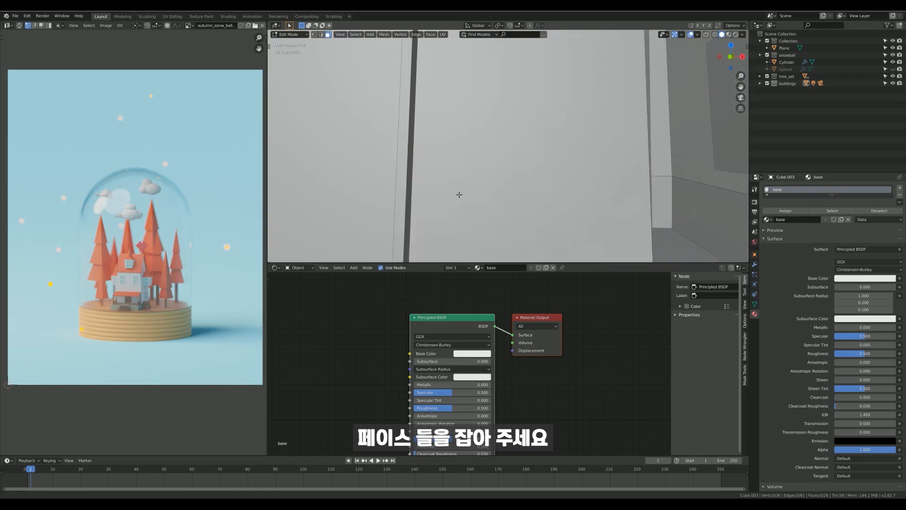
left_click_drag(447, 174, 447, 174)
middle_click_drag(448, 174, 589, 152)
left_click_drag(590, 152, 624, 175, "shift")
middle_click_drag(605, 160, 525, 155)
scroll(492, 134, "down", 5)
scroll(524, 182, "up", 4)
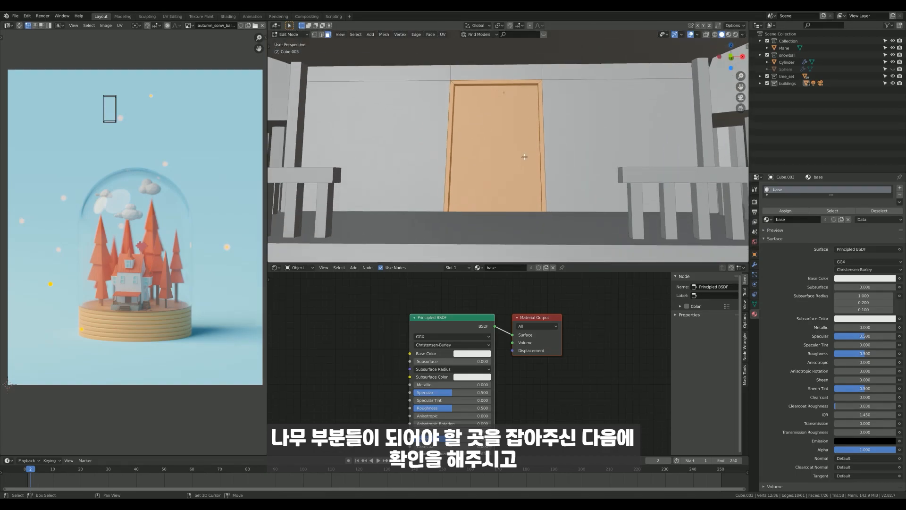
Add a second slot with the existing wood_bark material to the house body, assign it to the selected door faces, and leave Edit Mode.
scroll(526, 155, "down", 2)
left_click(899, 189)
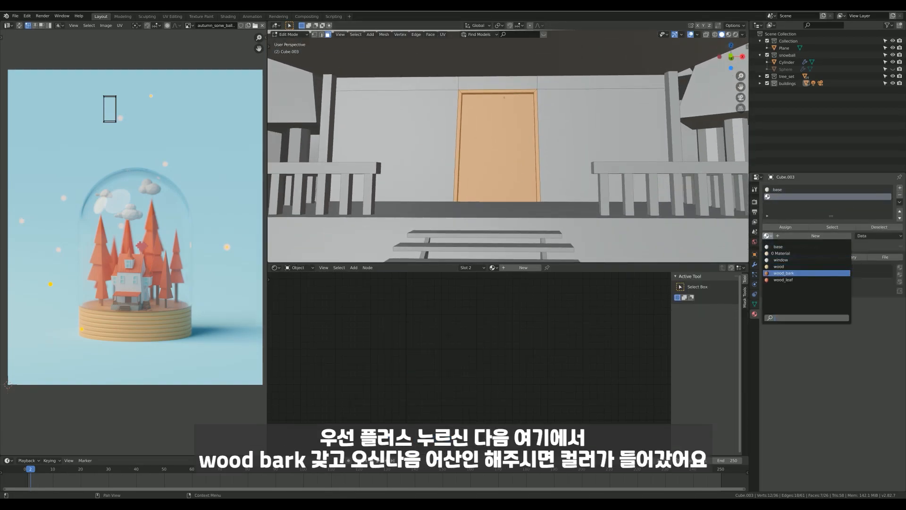
left_click(802, 272)
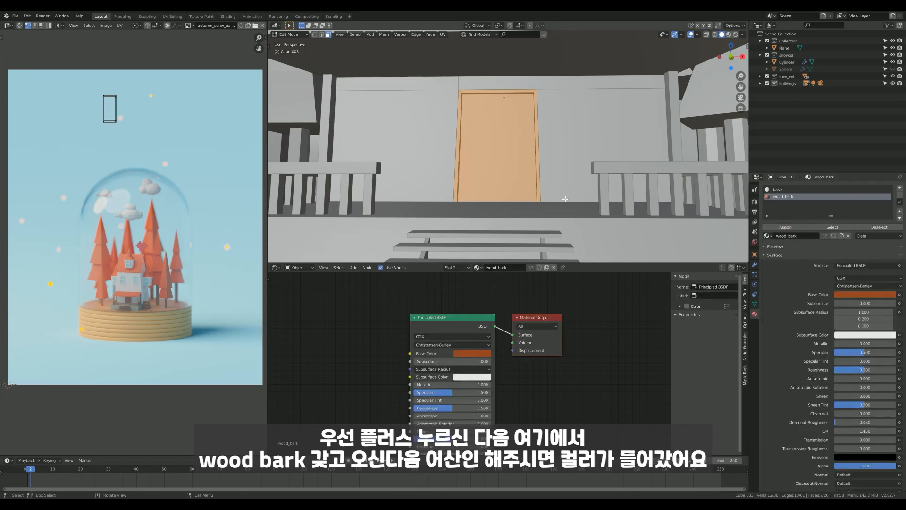
left_click(556, 157)
key("alt+a")
scroll(556, 157, "down", 6)
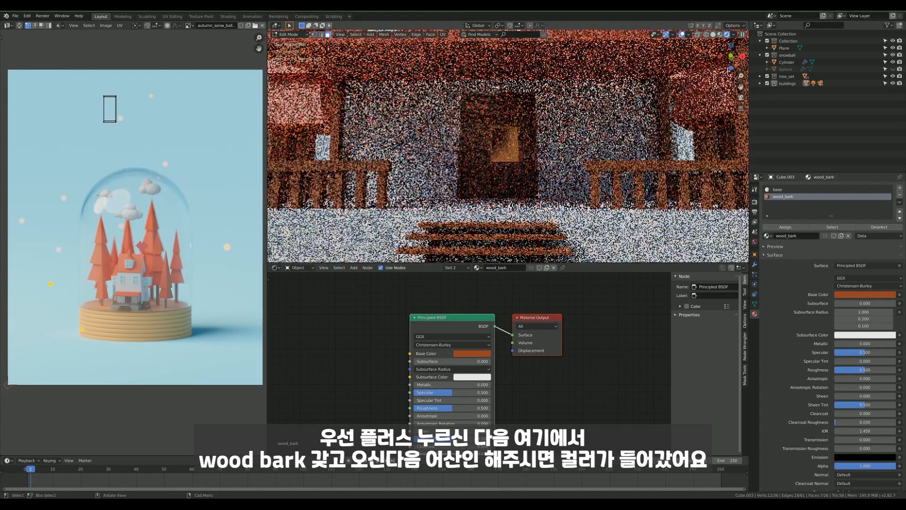
middle_click_drag(501, 156, 556, 189)
key("Tab")
Link the wood_bark material from a coloured trunk to the uncoloured tree trunk behind the house.
left_click(566, 128)
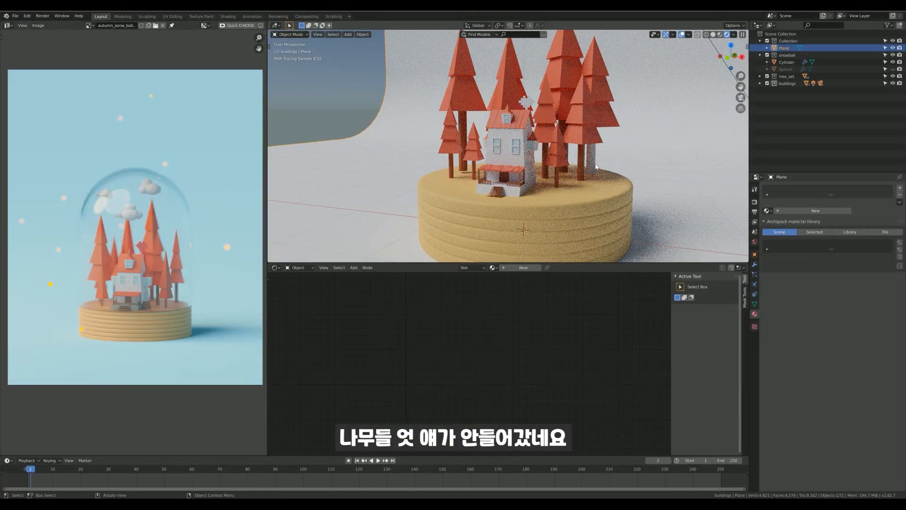
left_click(580, 172, "shift")
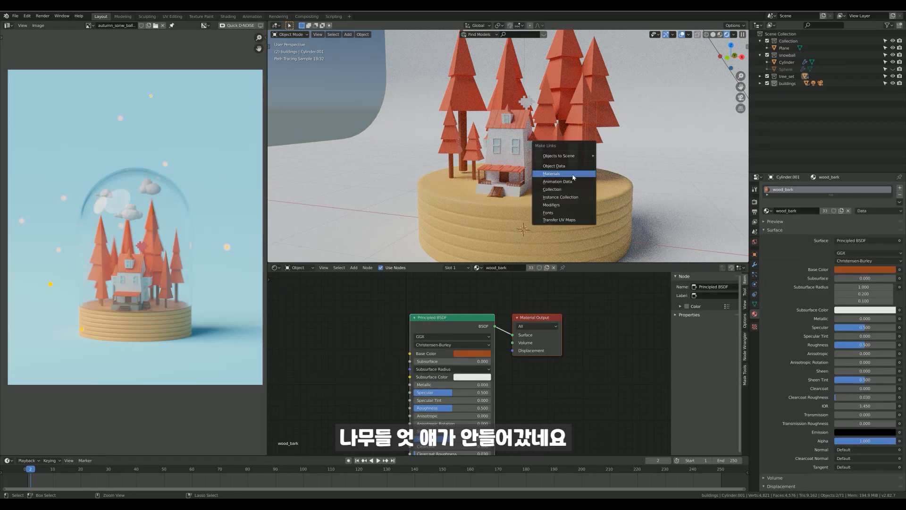
left_click(568, 178)
scroll(581, 188, "down", 2)
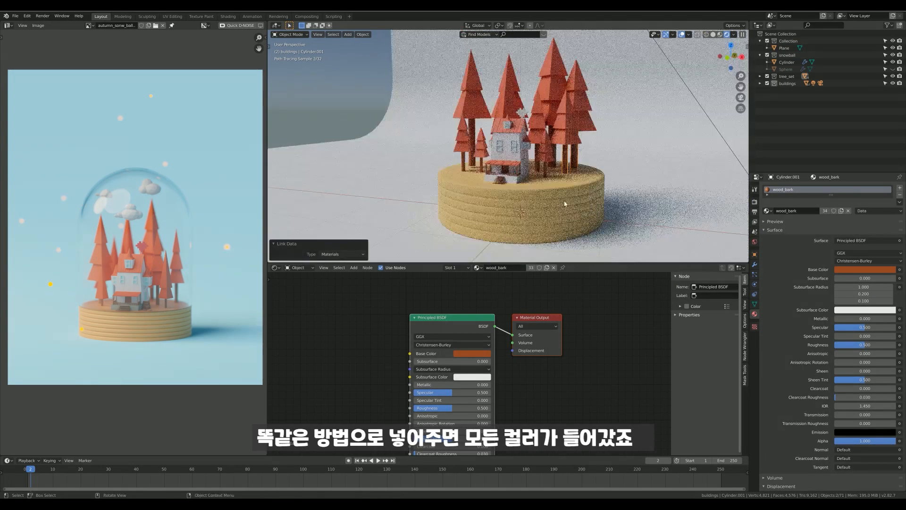
Give the pixel heart above the house roof a new material with a bright red base colour.
left_click(646, 174)
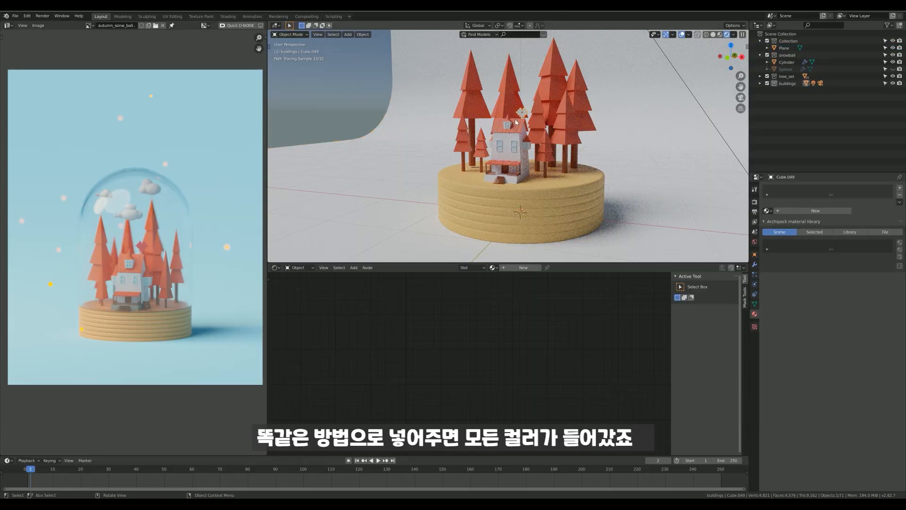
scroll(528, 124, "up", 10)
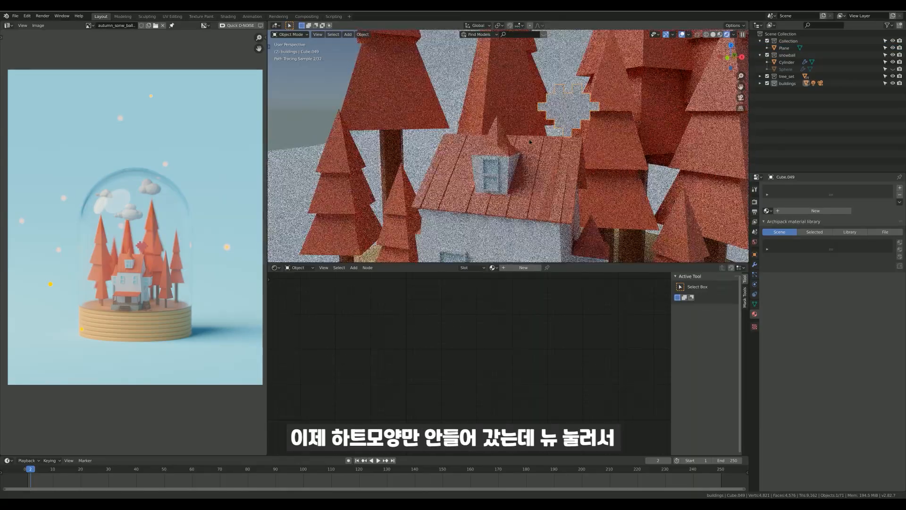
left_click(816, 211)
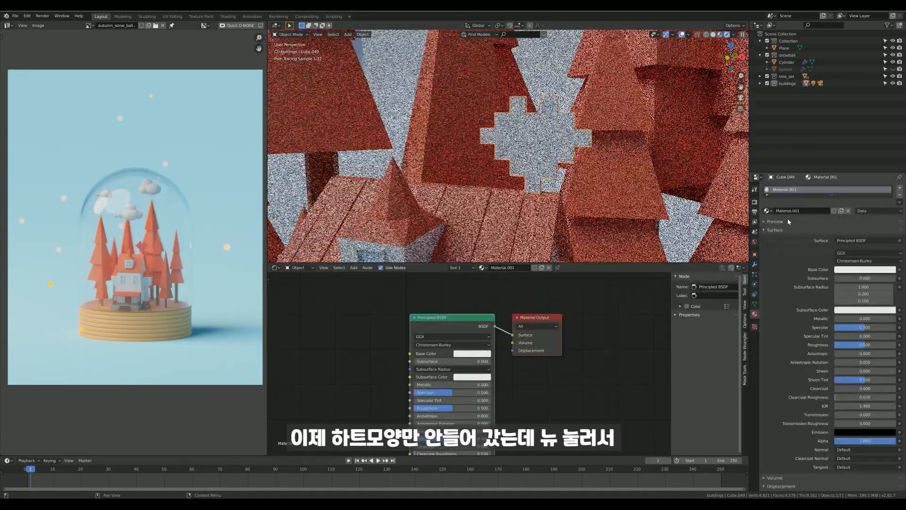
left_click(859, 270)
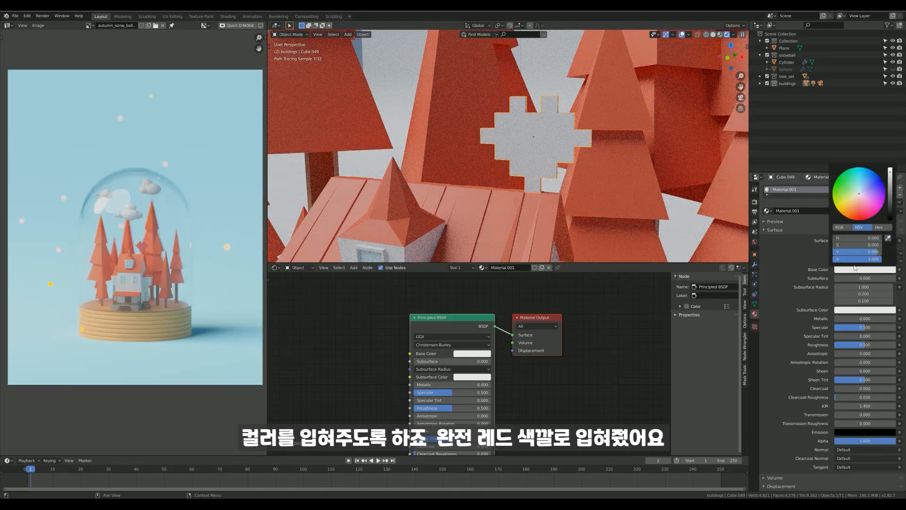
left_click(861, 213)
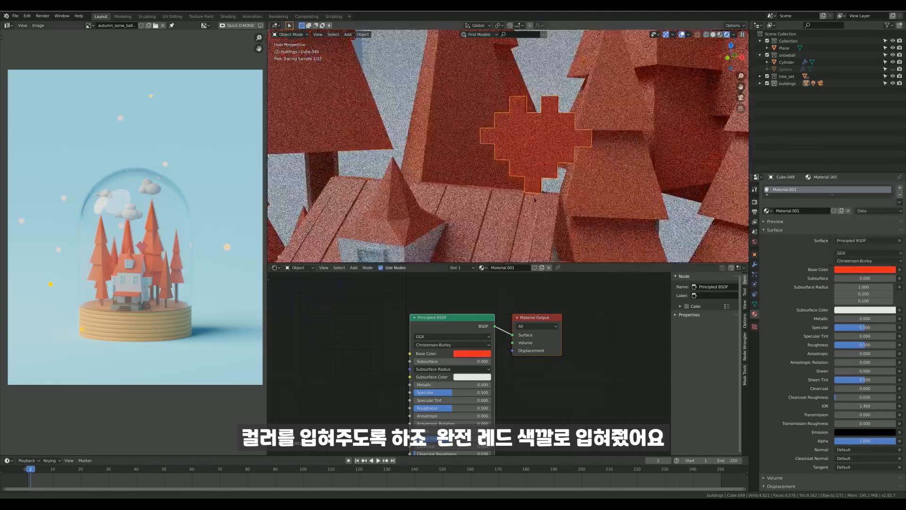
Unhide the glass dome (Sphere) in the snowball collection and give it a new material.
scroll(542, 182, "down", 10)
left_click(641, 183)
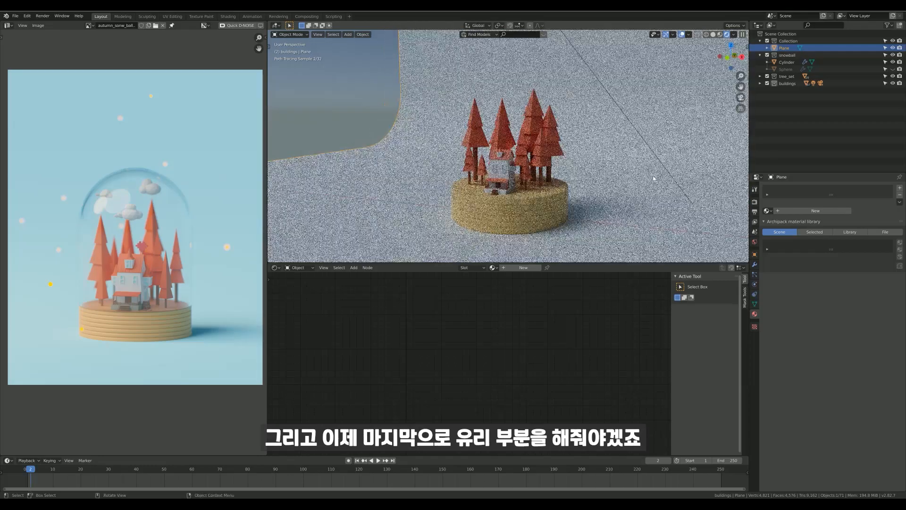
left_click(893, 69)
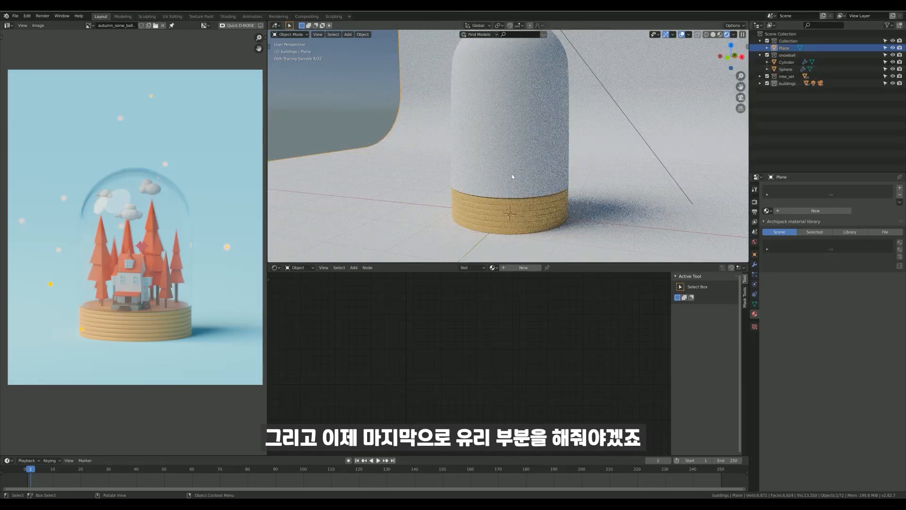
scroll(506, 152, "down", 3)
scroll(491, 175, "up", 6)
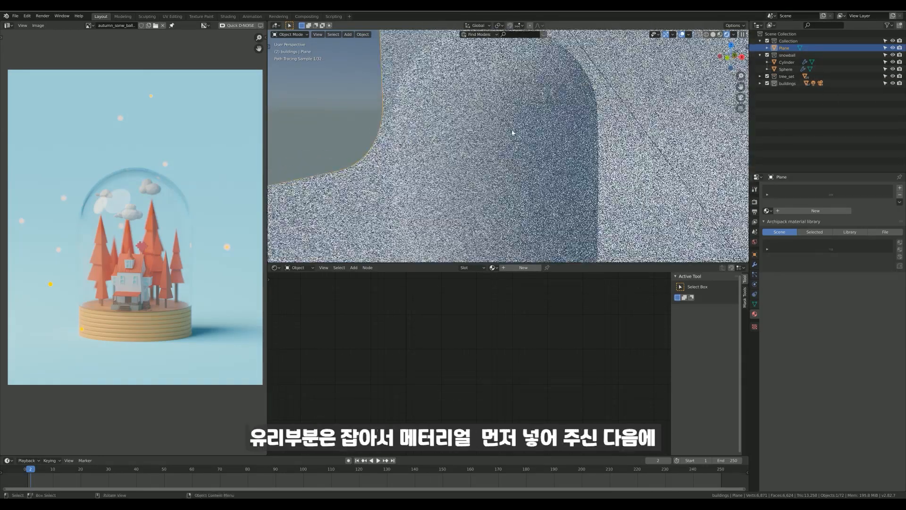
scroll(511, 153, "down", 4)
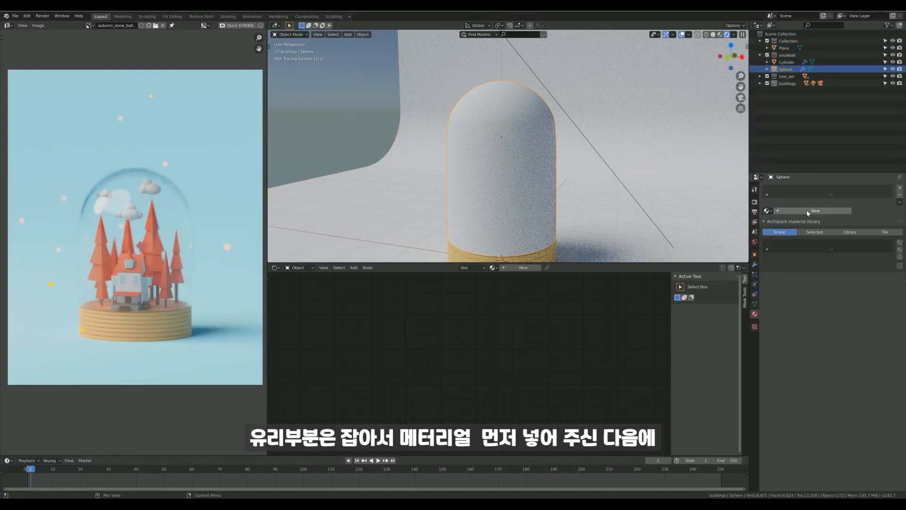
left_click(808, 213)
scroll(454, 388, "up", 2)
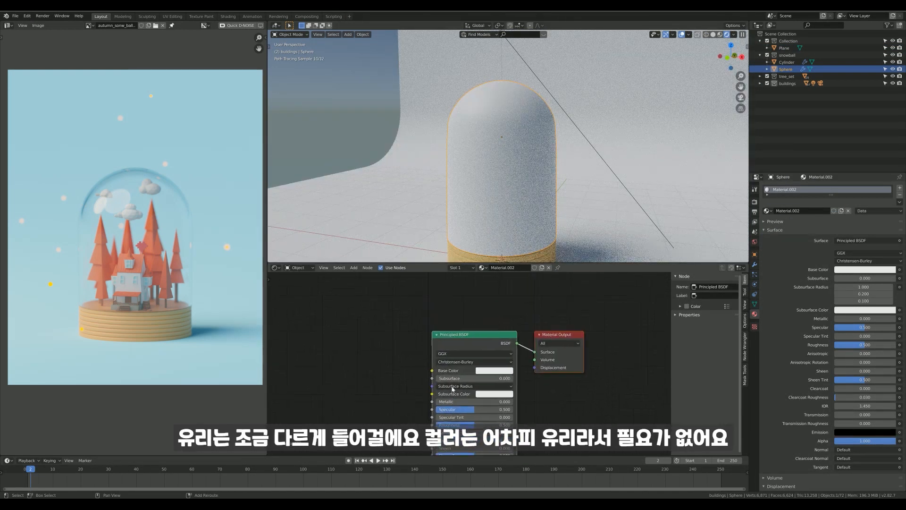
Make the dome's material clear glass by setting Transmission to 1.000 and Roughness to 0.000.
middle_click_drag(453, 387, 451, 327)
scroll(370, 223, "down", 3)
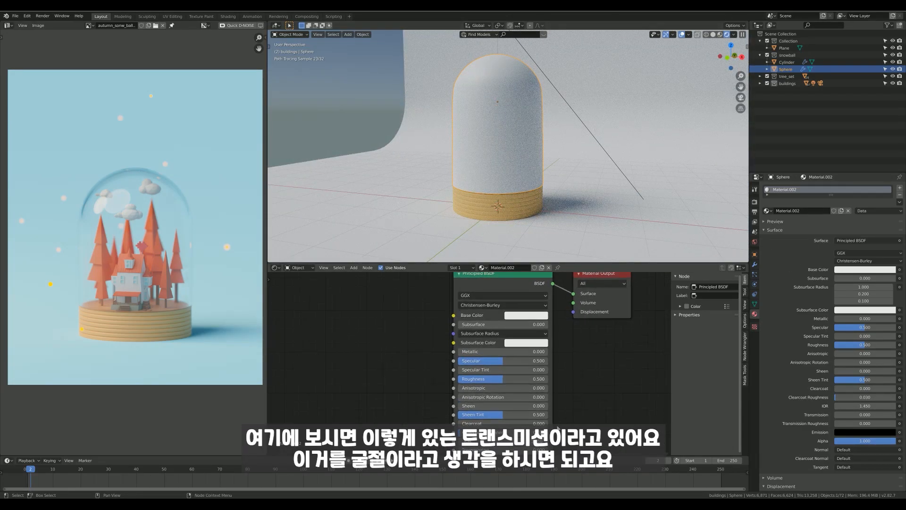
scroll(493, 399, "up", 4)
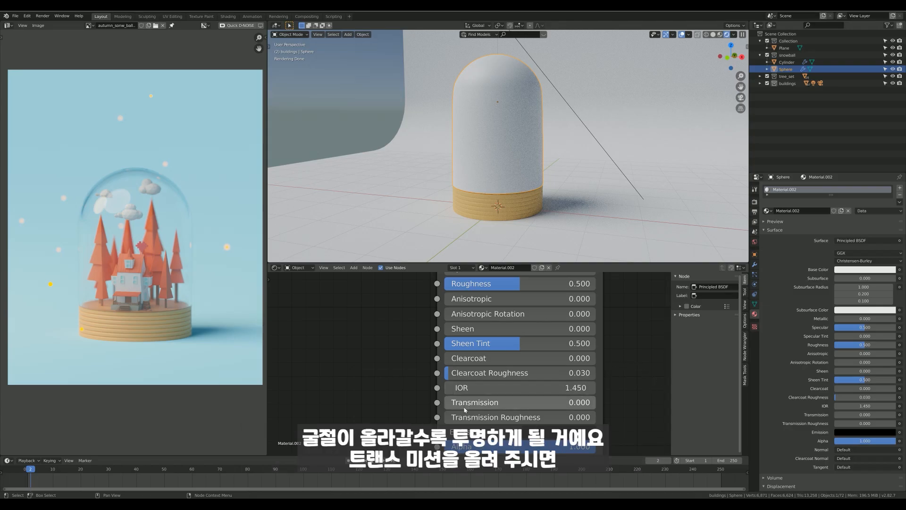
left_click_drag(474, 407, 727, 401)
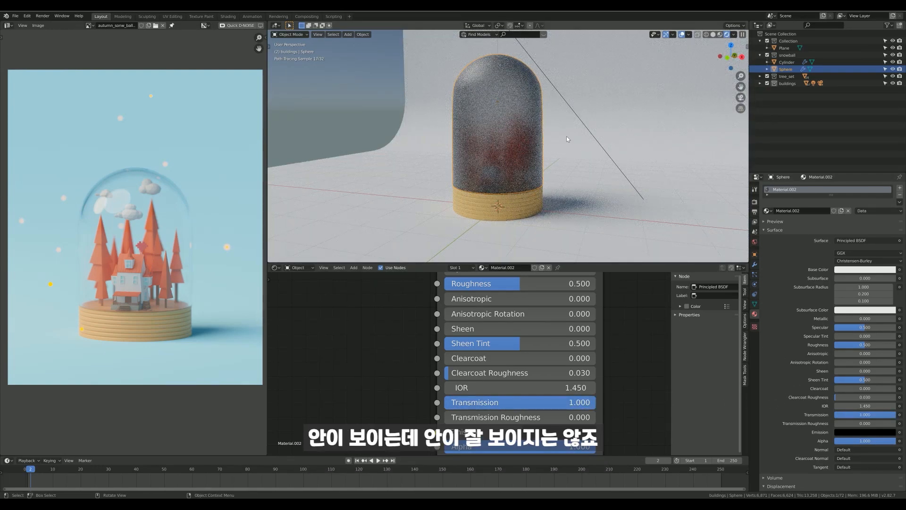
middle_click_drag(488, 168, 502, 174)
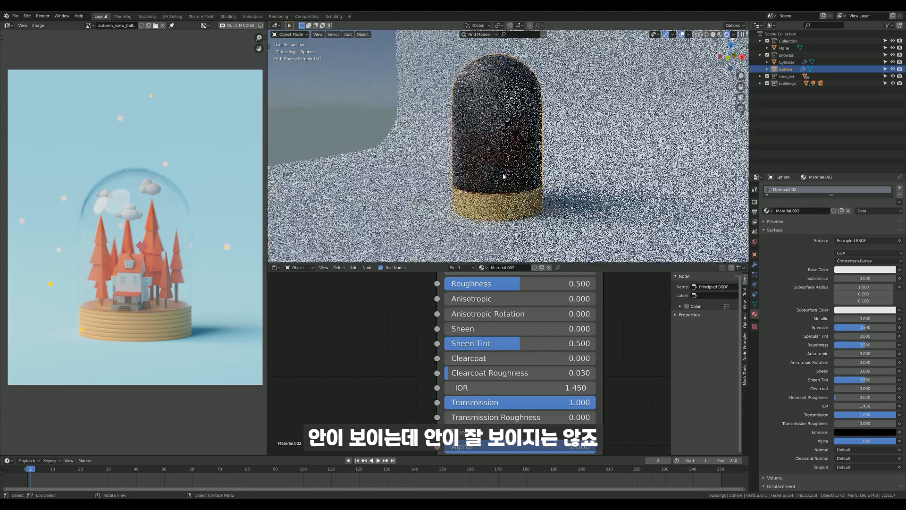
middle_click_drag(444, 331, 425, 412)
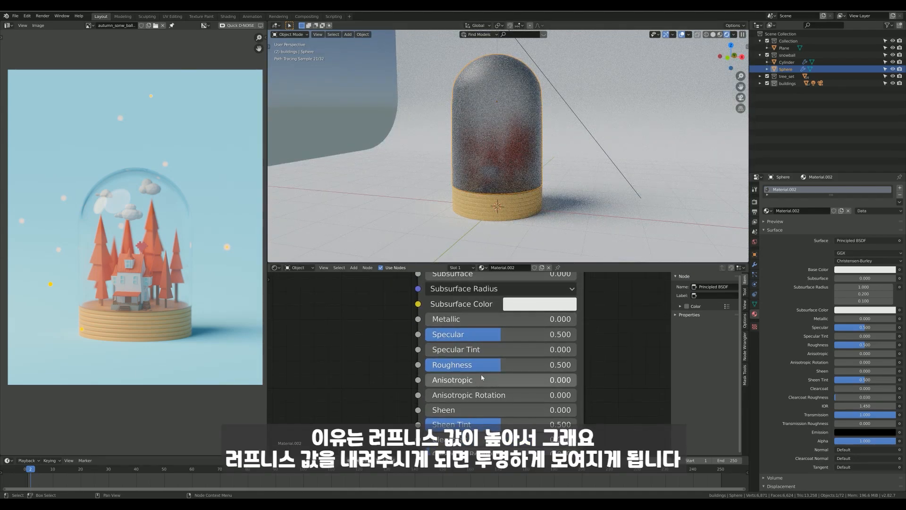
left_click_drag(472, 367, 253, 376)
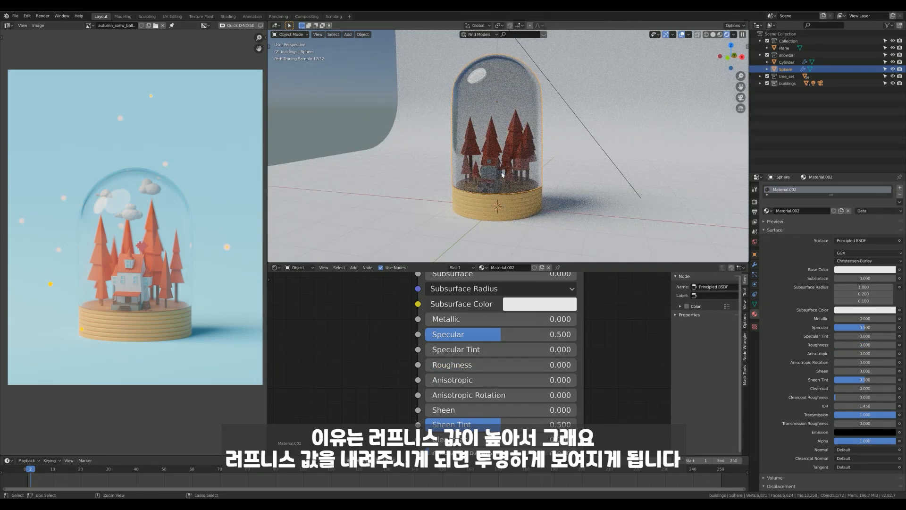
Give the backdrop plane a new material with a pale cyan base colour of hue 0.496, saturation 0.143 and value 1.000.
scroll(467, 222, "down", 4)
left_click(590, 118)
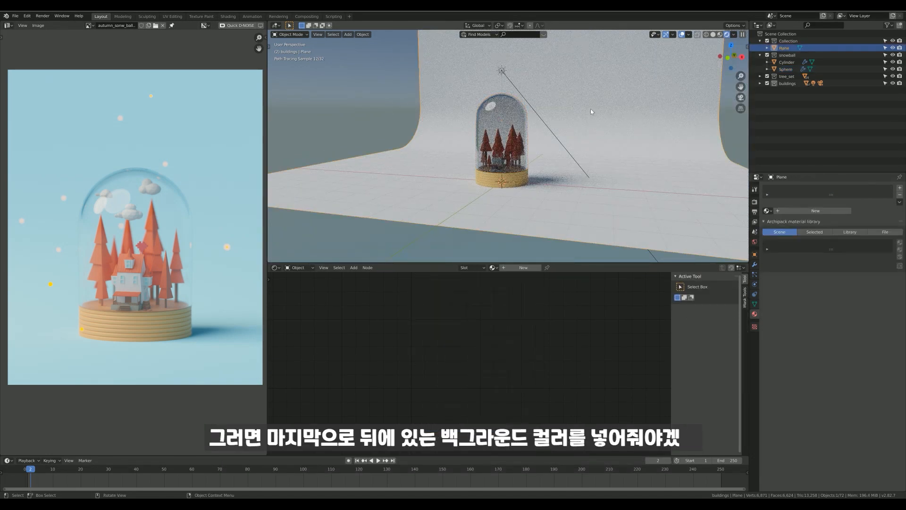
scroll(516, 177, "up", 5)
left_click(816, 211)
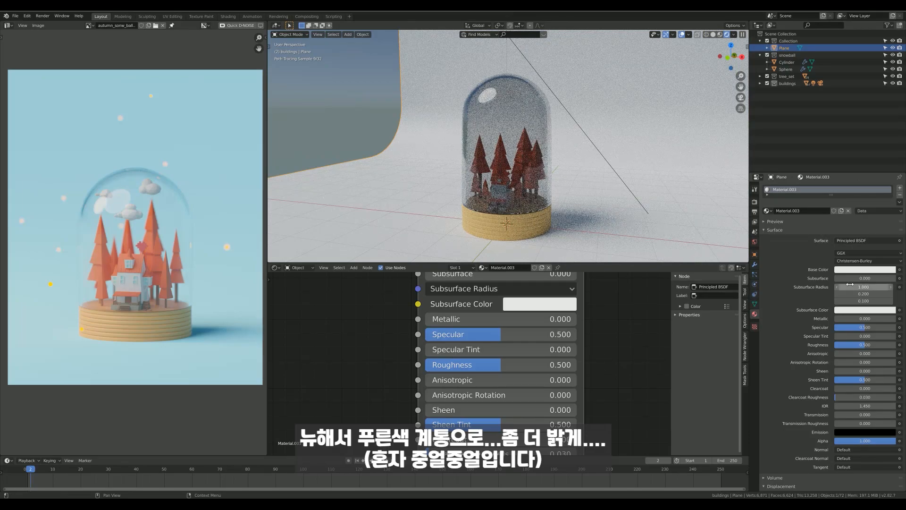
left_click(847, 270)
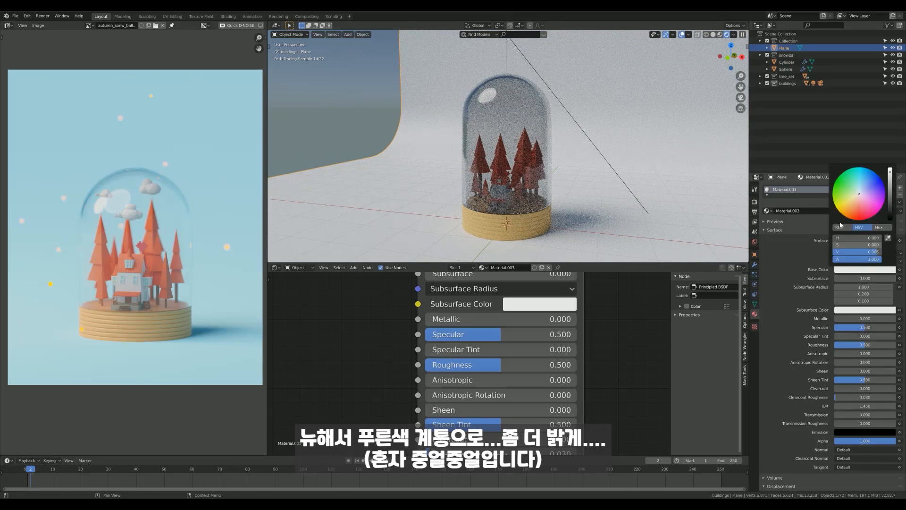
left_click(858, 189)
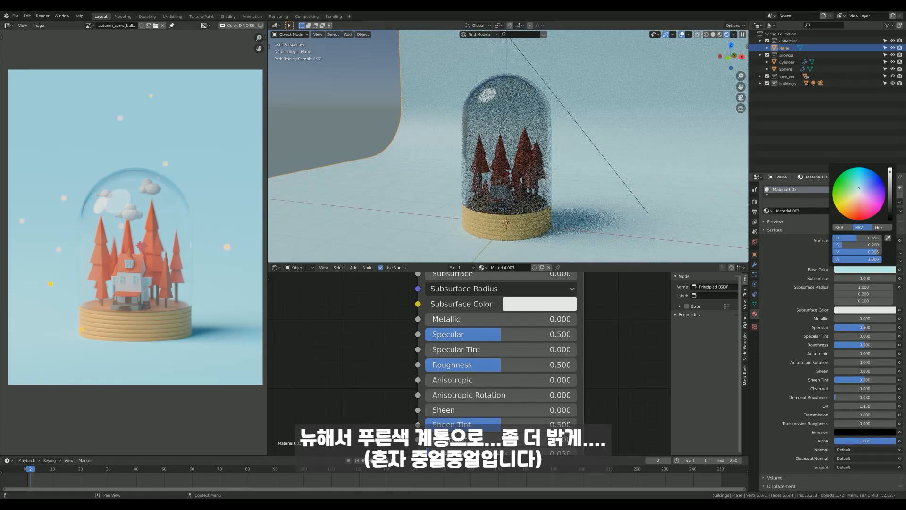
left_click_drag(891, 171, 891, 164)
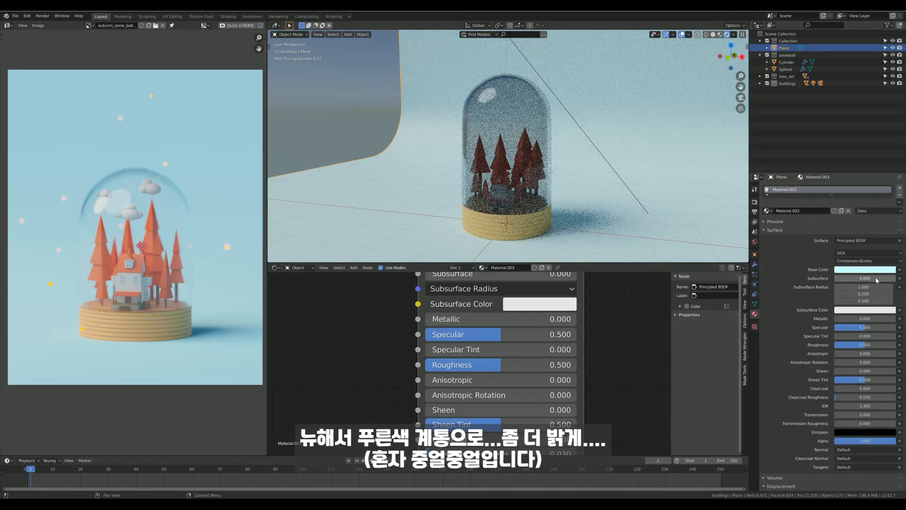
left_click(873, 269)
left_click_drag(840, 245, 837, 250)
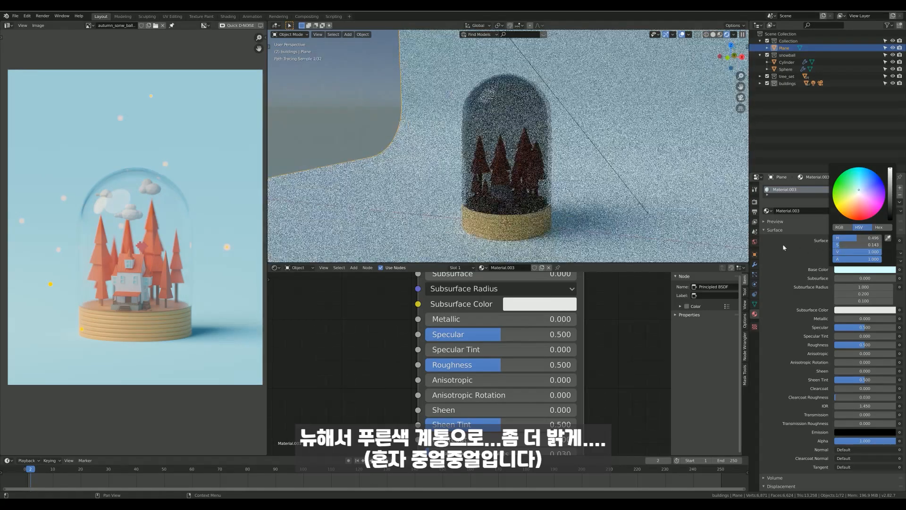
Examine the rendered snow globe against the backdrop, checking how bright the trees and house look through the glass.
middle_click_drag(463, 179, 487, 160)
scroll(488, 161, "up", 2)
scroll(487, 161, "down", 3)
scroll(466, 190, "up", 1)
middle_click_drag(466, 190, 466, 197, "ctrl")
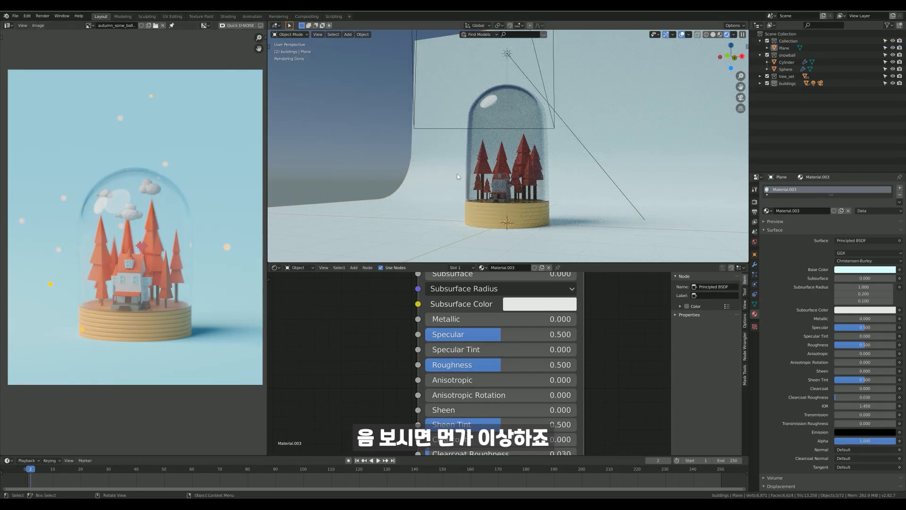
mouse_move(518, 320)
middle_mouse_down()
mouse_move(503, 366)
mouse_move(515, 336)
middle_mouse_up()
middle_click_drag(397, 329, 392, 377, "ctrl")
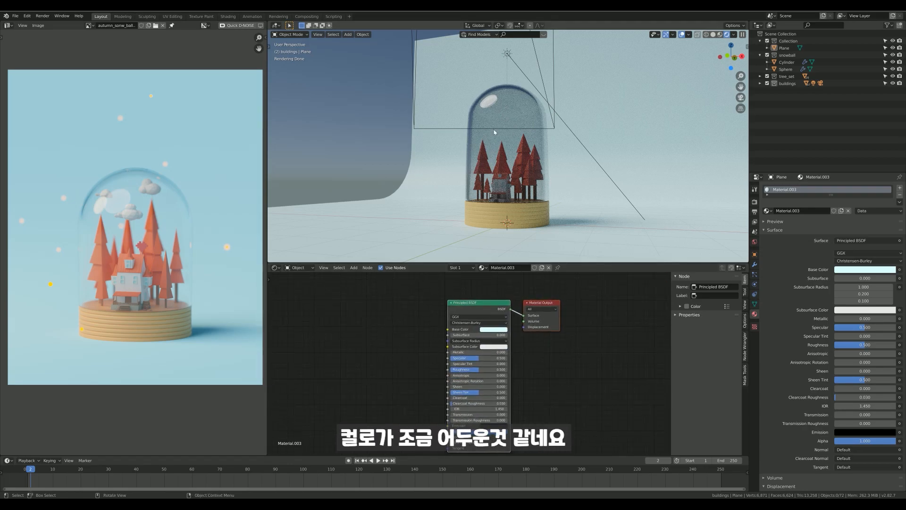
scroll(474, 325, "up", 4)
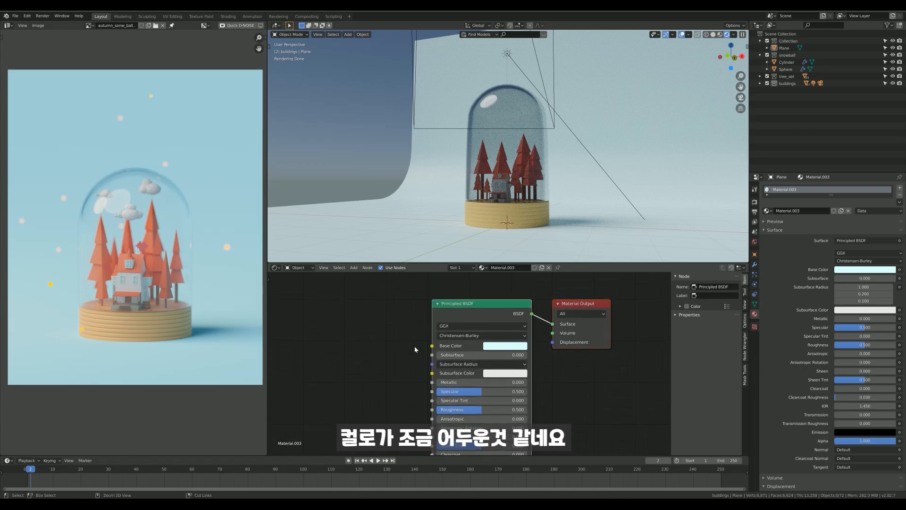
Set the glass dome material's base colour to pure white.
left_click(494, 113)
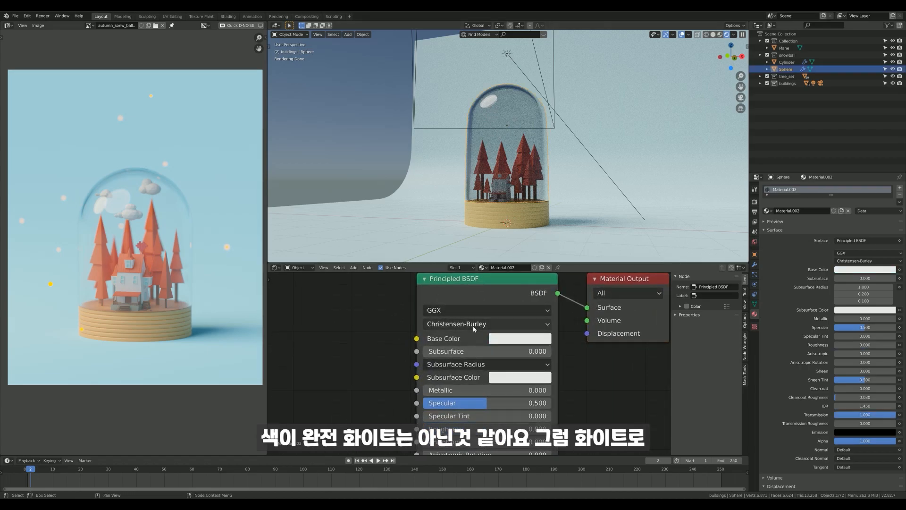
left_click(519, 343)
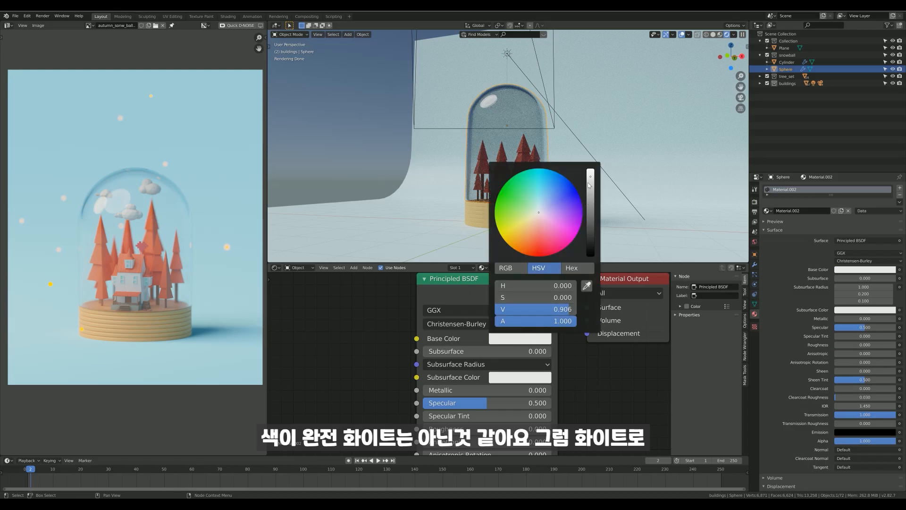
left_click_drag(592, 177, 591, 169)
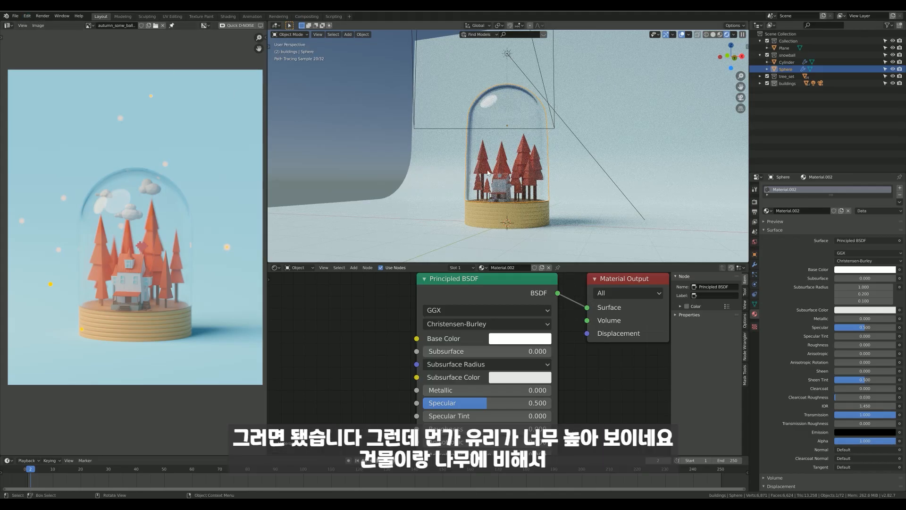
middle_click_drag(487, 173, 483, 175)
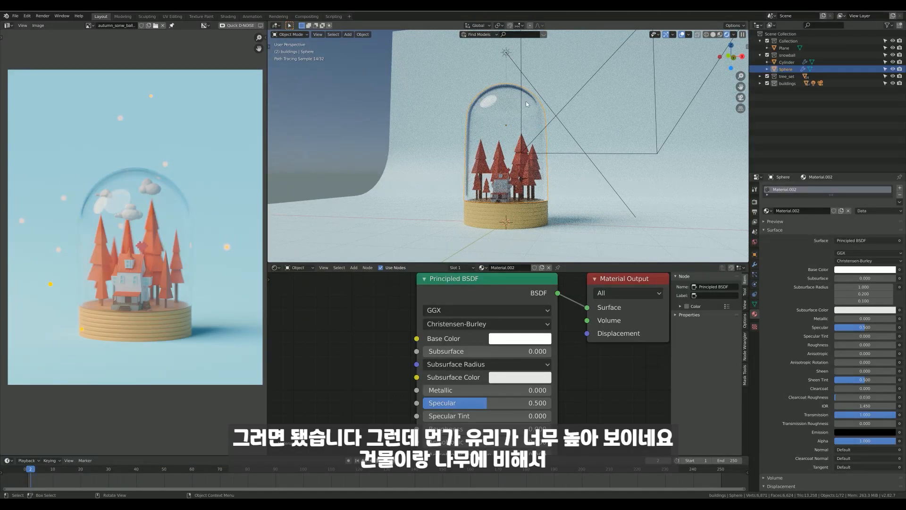
Shorten the glass dome by moving its upper vertices down about 0.52 m along Z in Edit Mode, keeping the lower rim in place.
mouse_move(516, 188)
middle_mouse_down()
mouse_move(519, 207)
mouse_move(542, 174)
mouse_move(502, 176)
mouse_move(496, 146)
mouse_move(499, 173)
middle_mouse_up()
key("Tab")
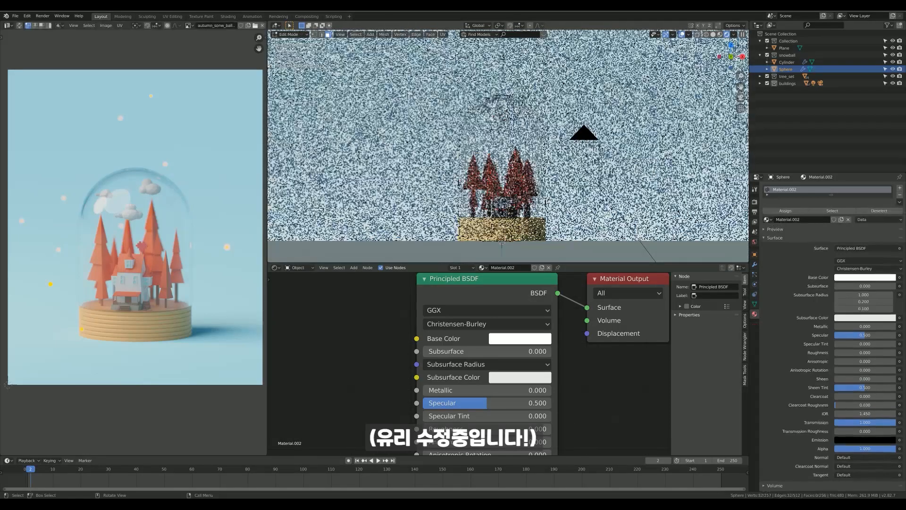
left_click_drag(574, 96, 431, 232)
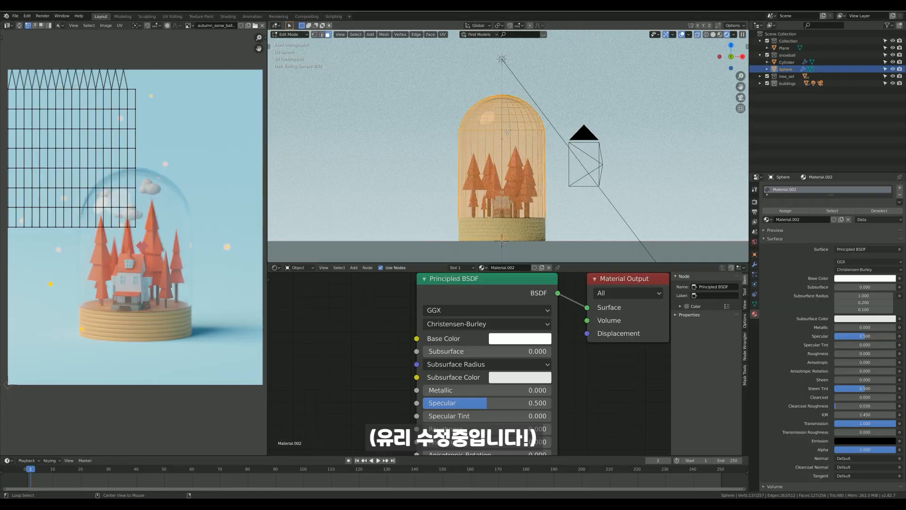
key("1")
left_click_drag(604, 79, 429, 163)
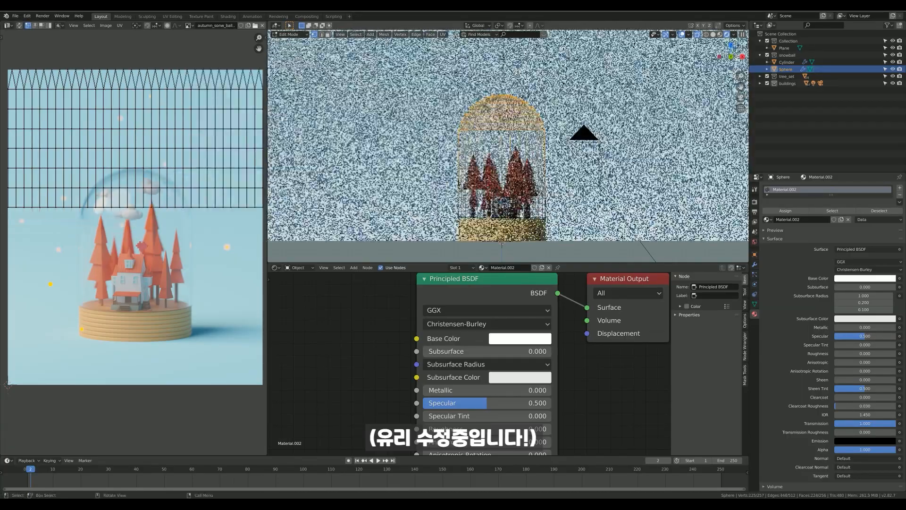
key("g")
key("z")
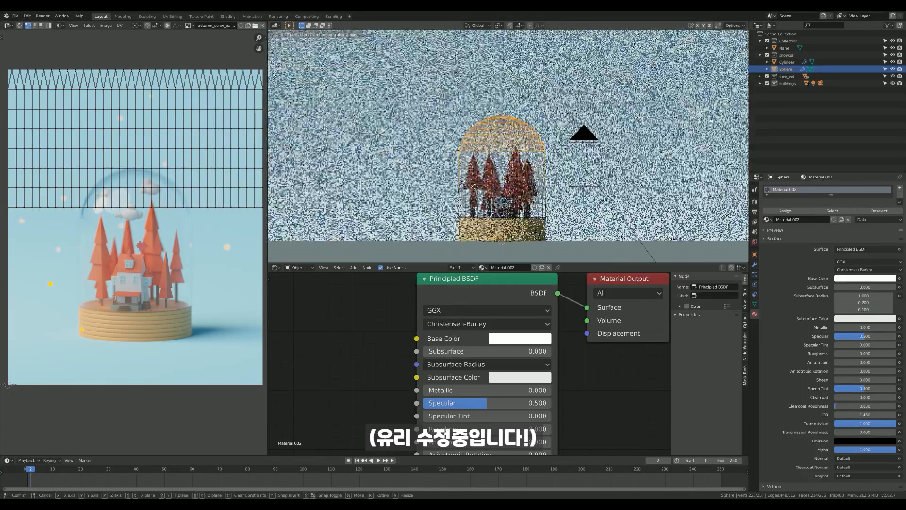
key("Return")
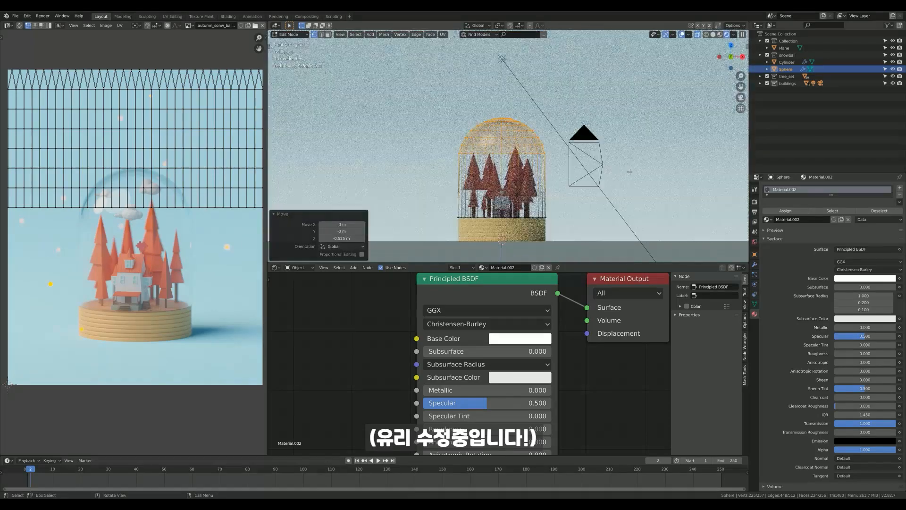
key("Tab")
View the snow globe through the scene camera and preview its framing in rendered shading with the dome deselected.
key("z")
left_click(634, 169)
mouse_move(634, 169)
middle_mouse_down()
mouse_move(525, 174)
mouse_move(556, 182)
mouse_move(535, 175)
middle_mouse_up()
scroll(519, 187, "down", 2)
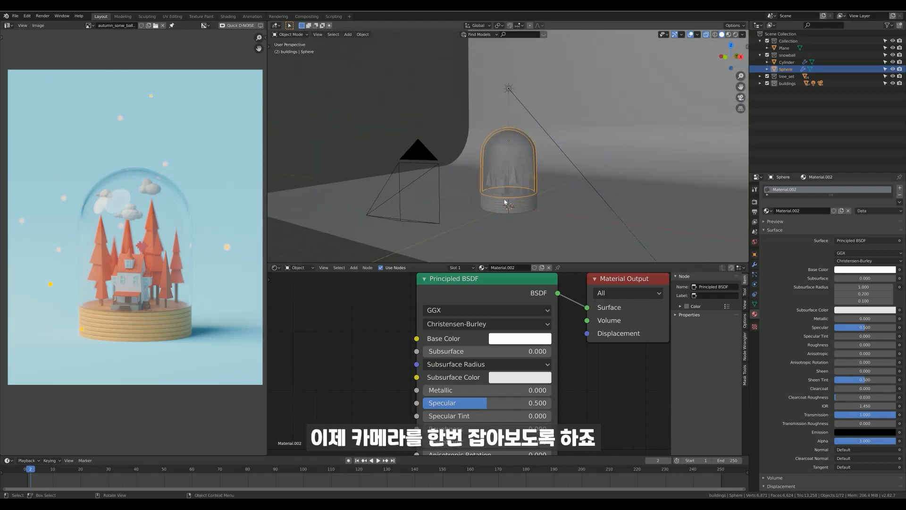
key("KP_0")
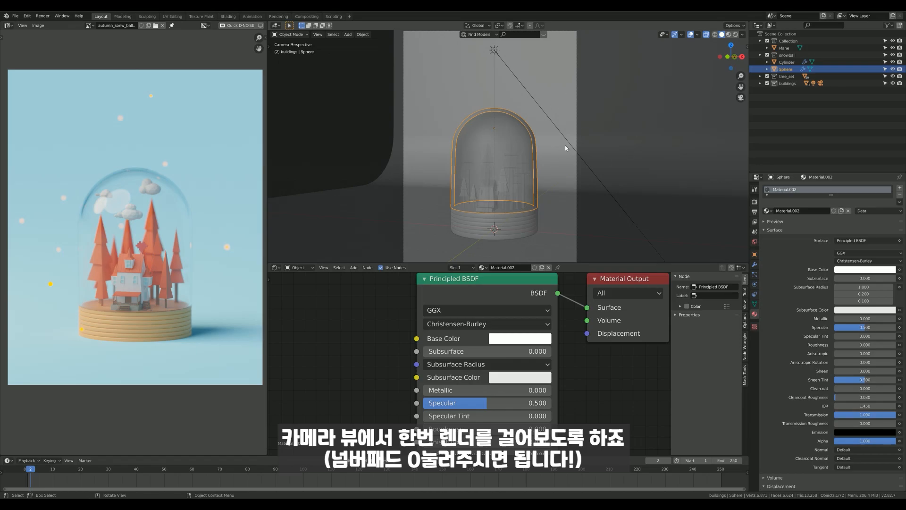
key("z")
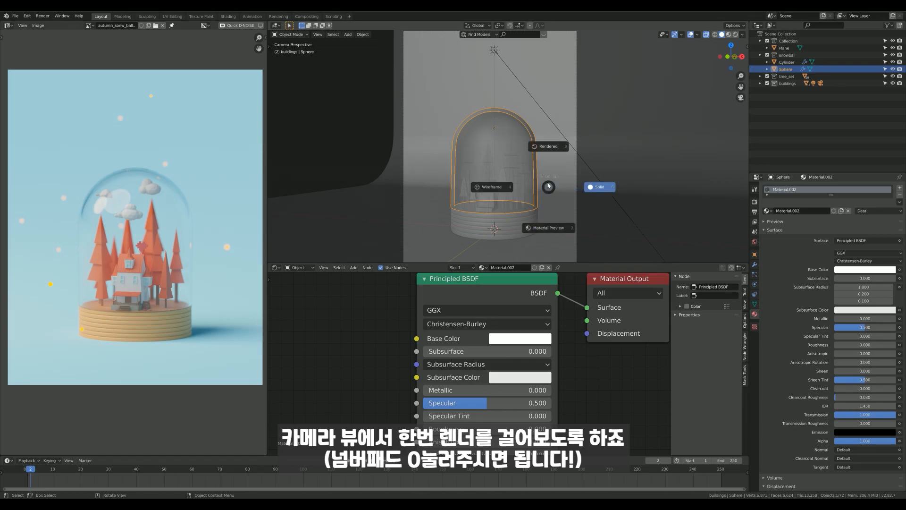
left_click(549, 150)
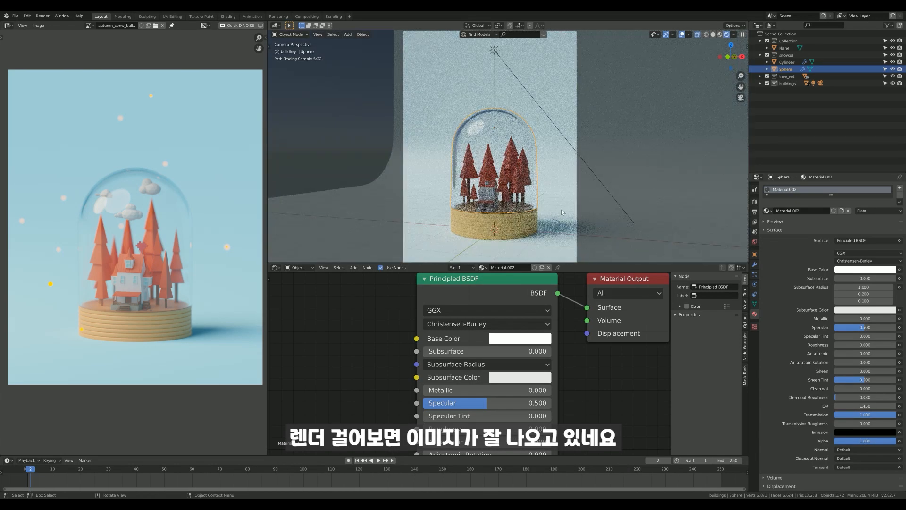
left_click(559, 213)
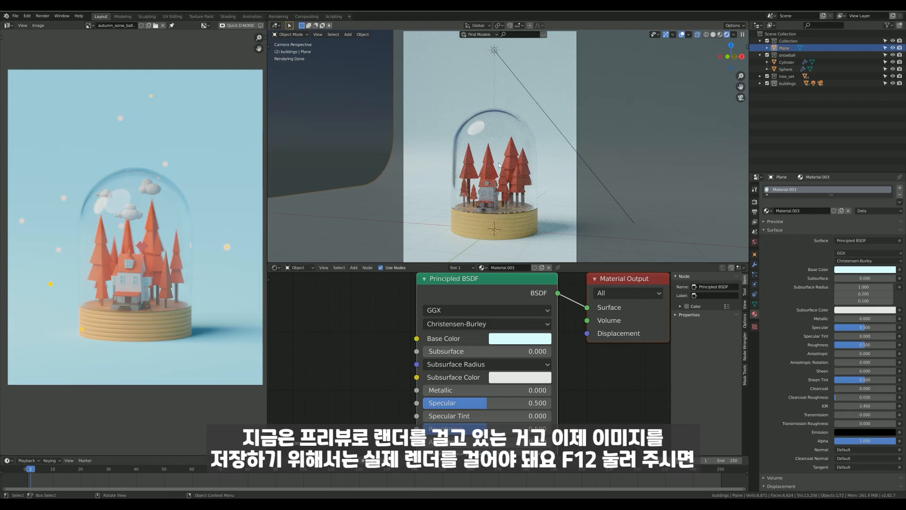
Return the viewport to solid shading and start the full image render from the camera.
key("z")
left_click(520, 208)
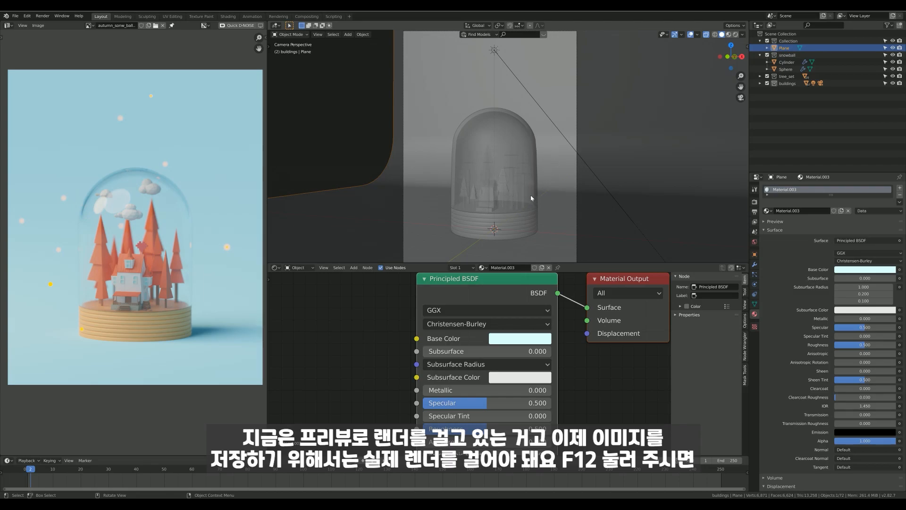
key("F12")
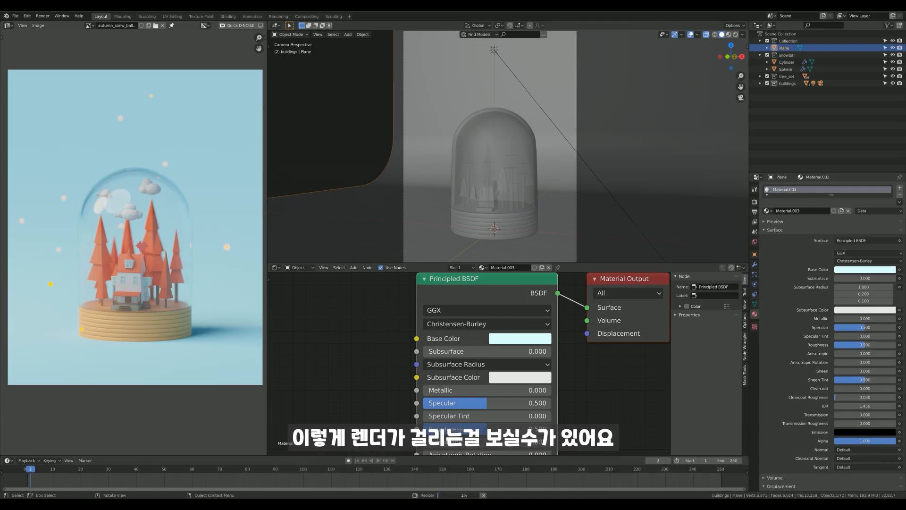